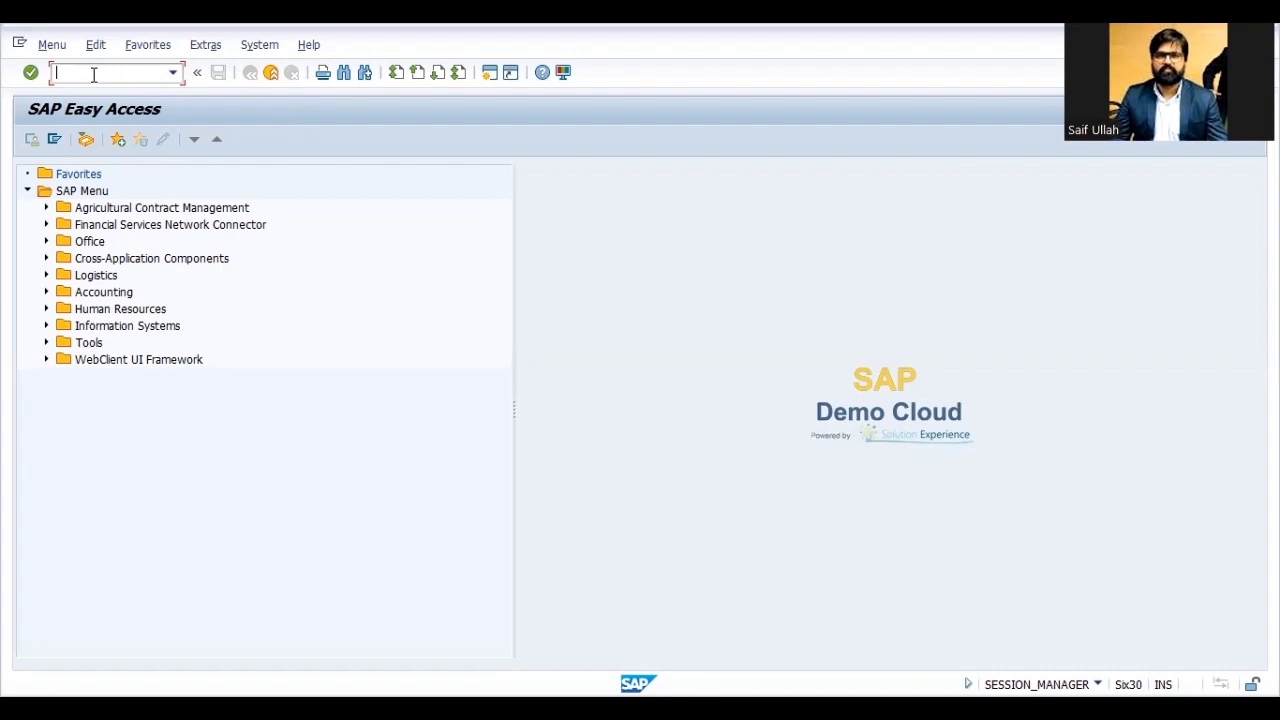
Start a sales order in transaction VA01 with order type zmuo, sales organization 4001 and distribution channel 01
text(va01)
key(Return)
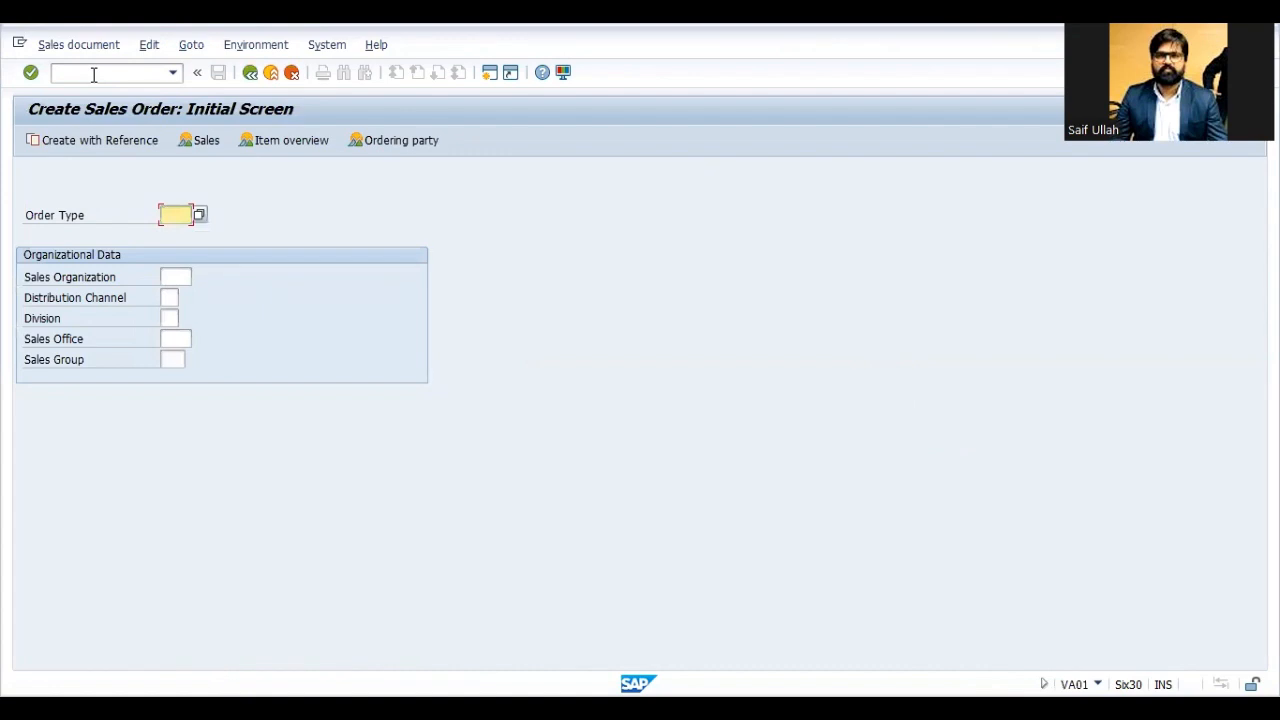
text(zmuo)
key(Tab)
text(4001)
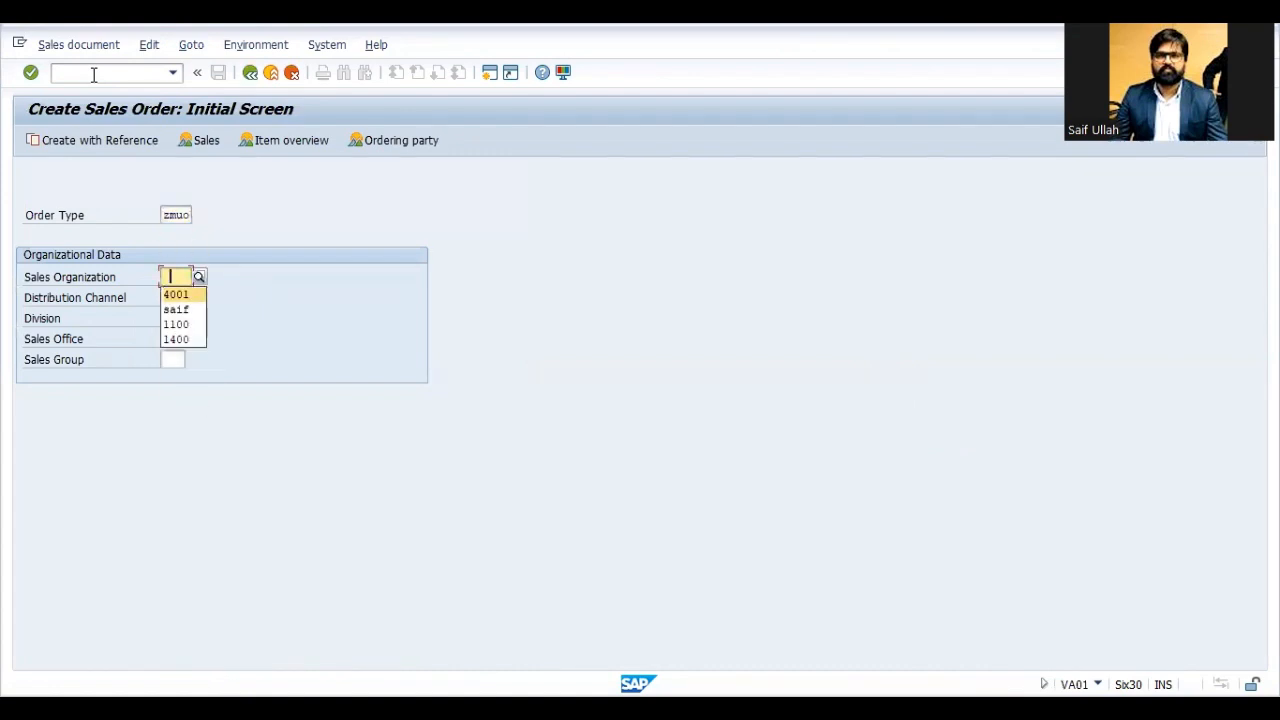
key(Tab)
text(01)
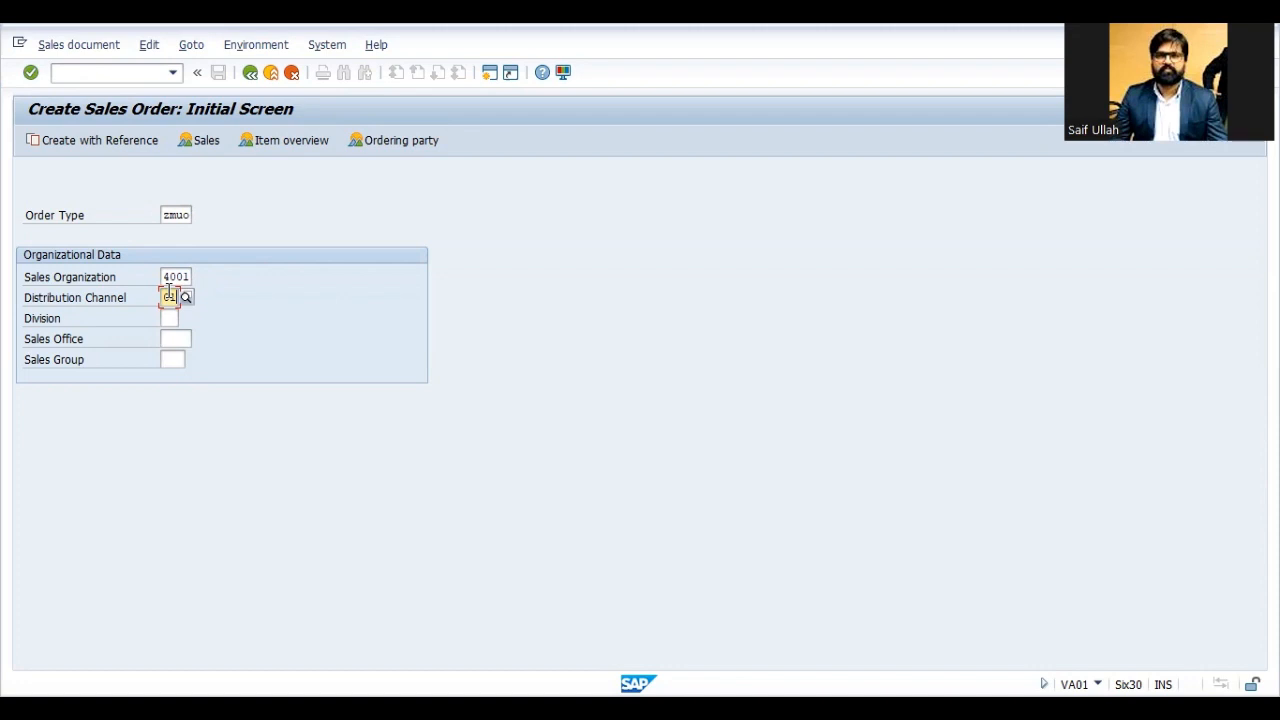
key(Return)
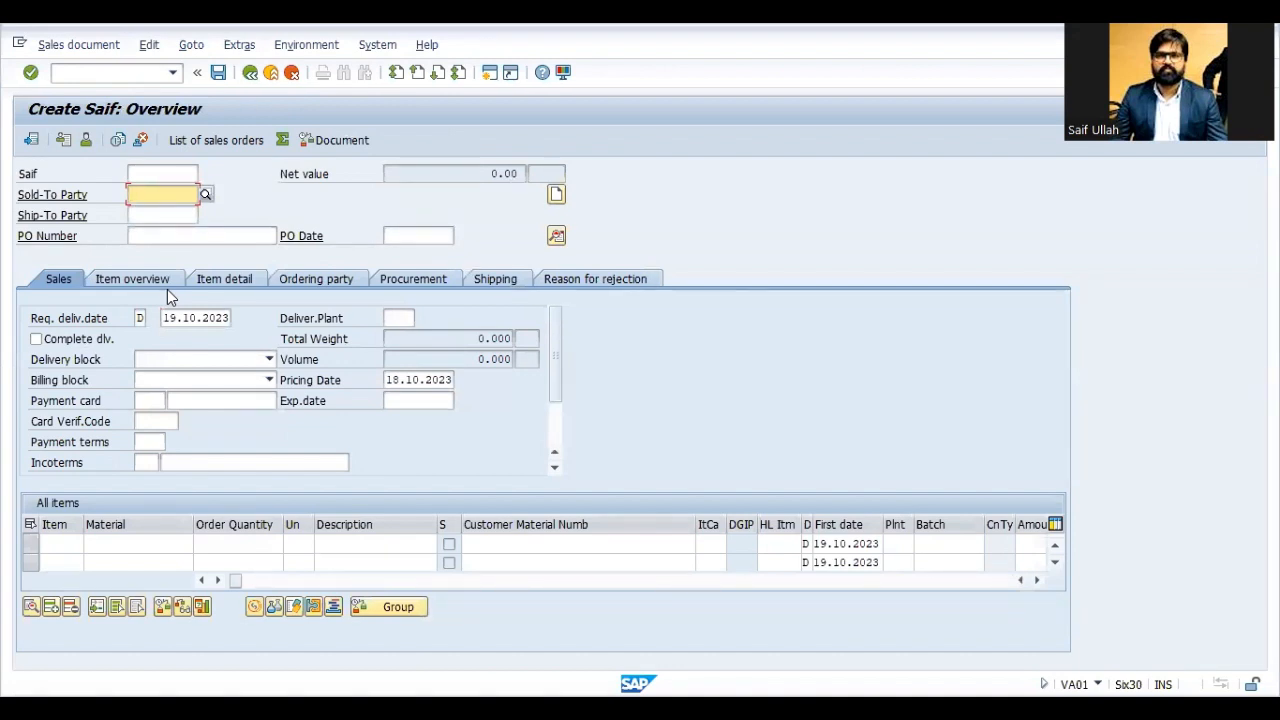
Fill in the sold-to party with the first suggested customer number and apply it to the order
click(155, 187)
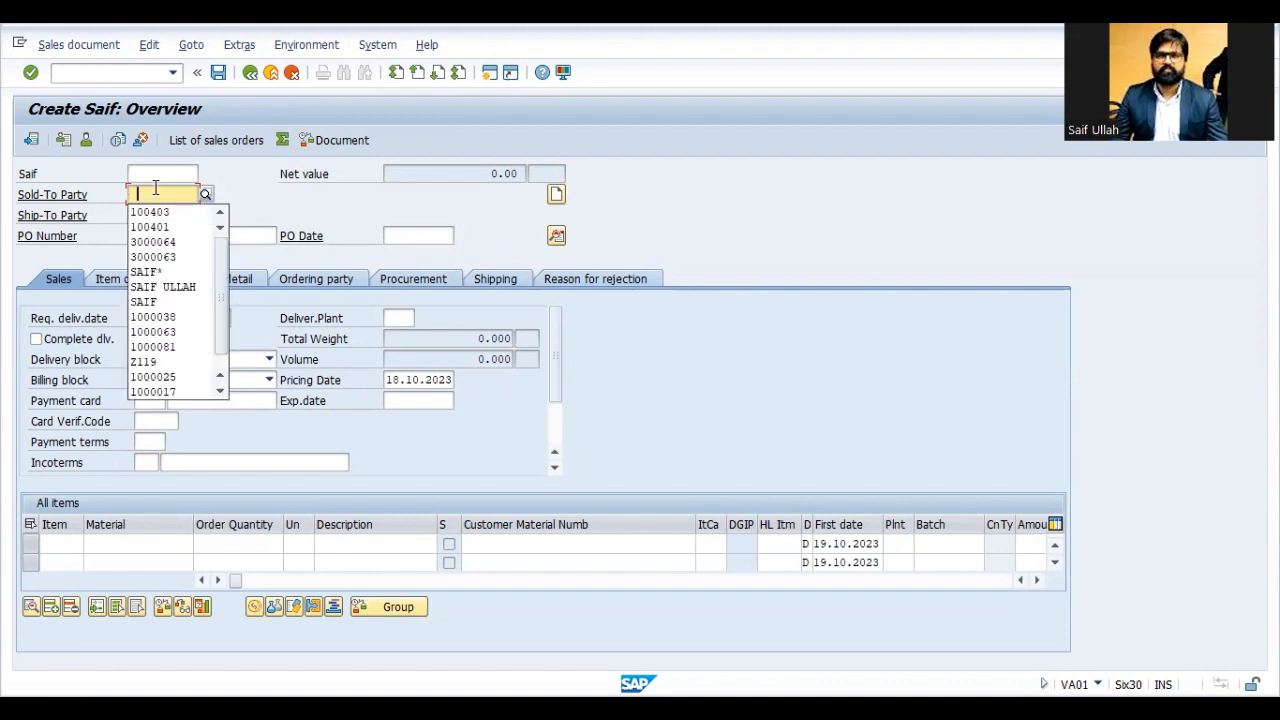
key(Down)
key(Return)
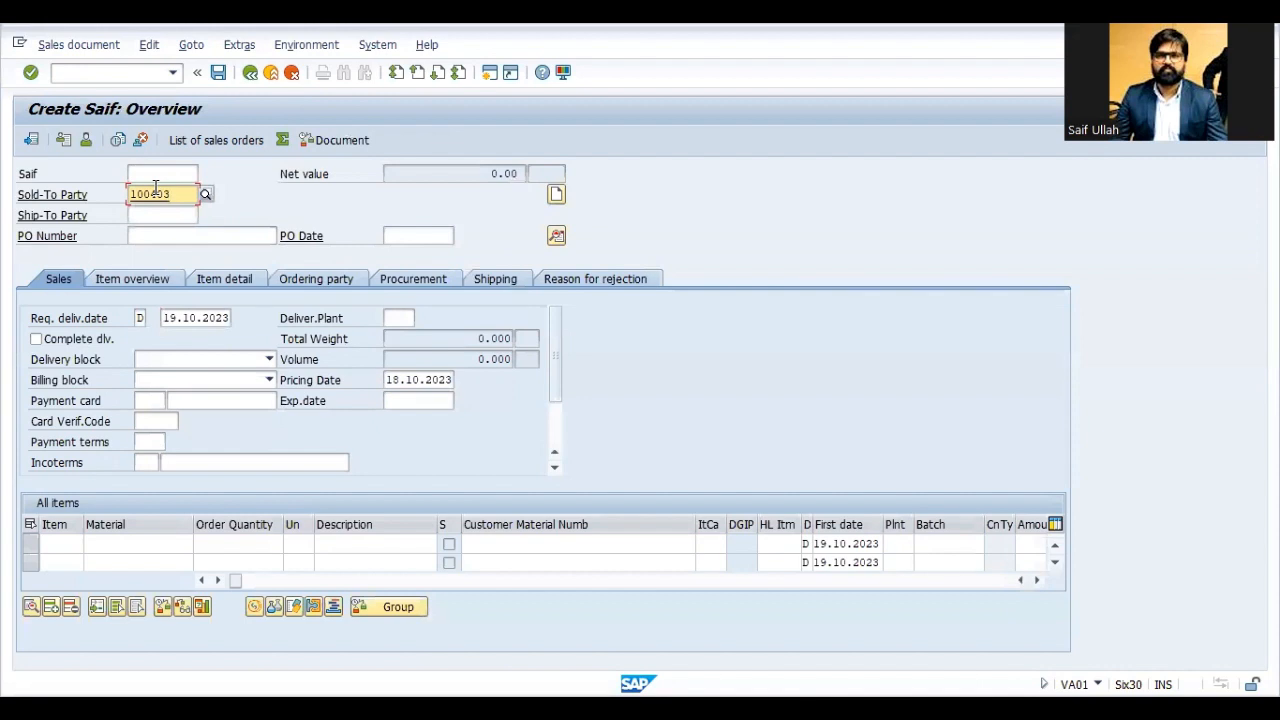
key(Return)
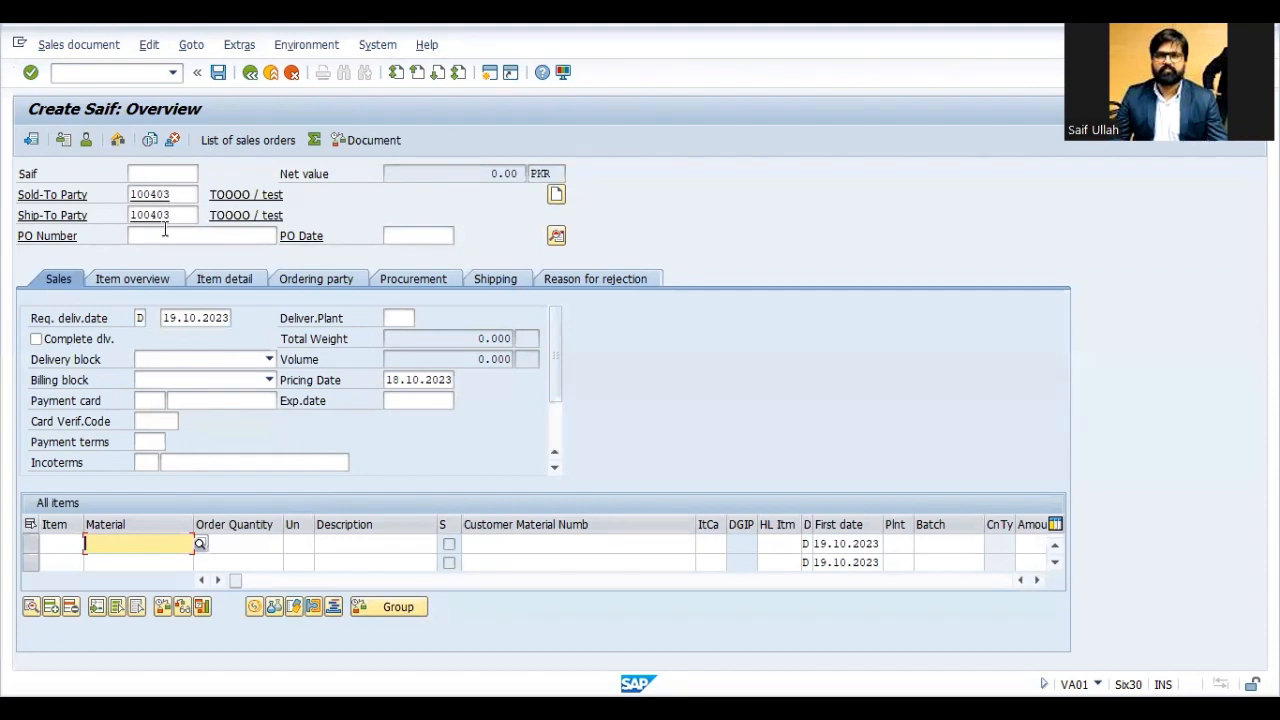
Enter the customer's PO number and set the PO date to 18.10.2023
click(165, 229)
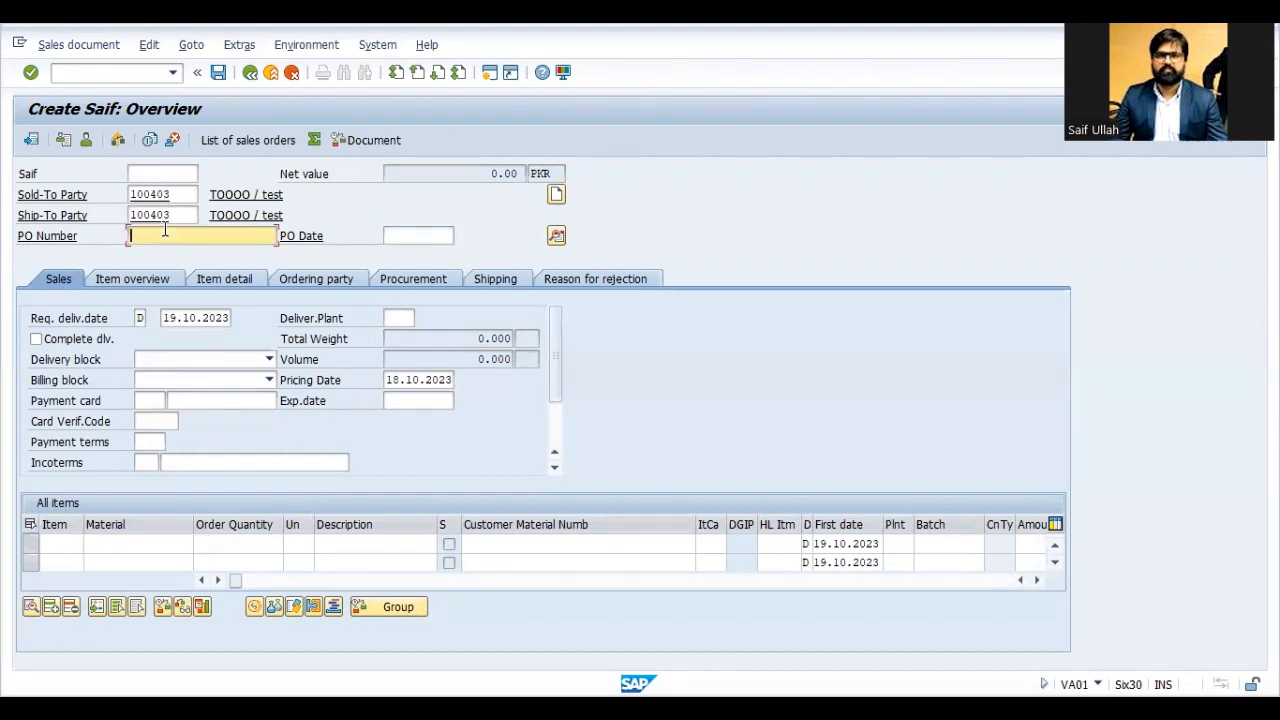
text(123)
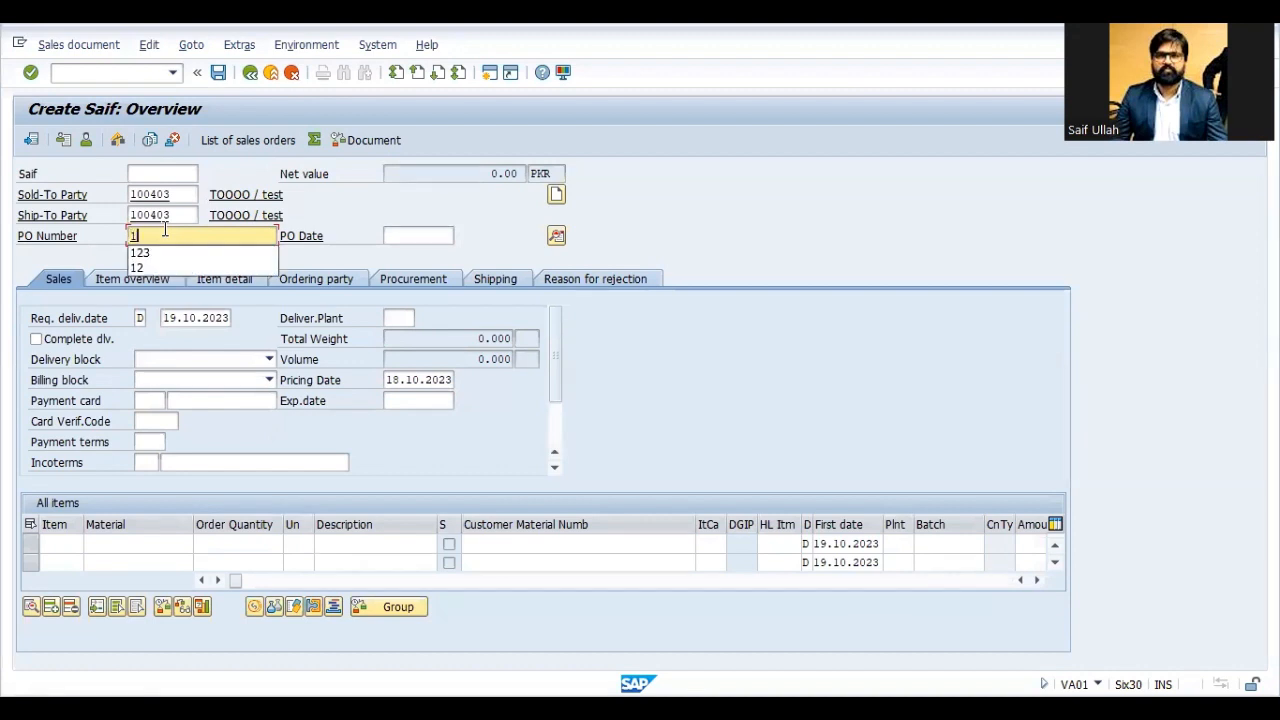
click(431, 243)
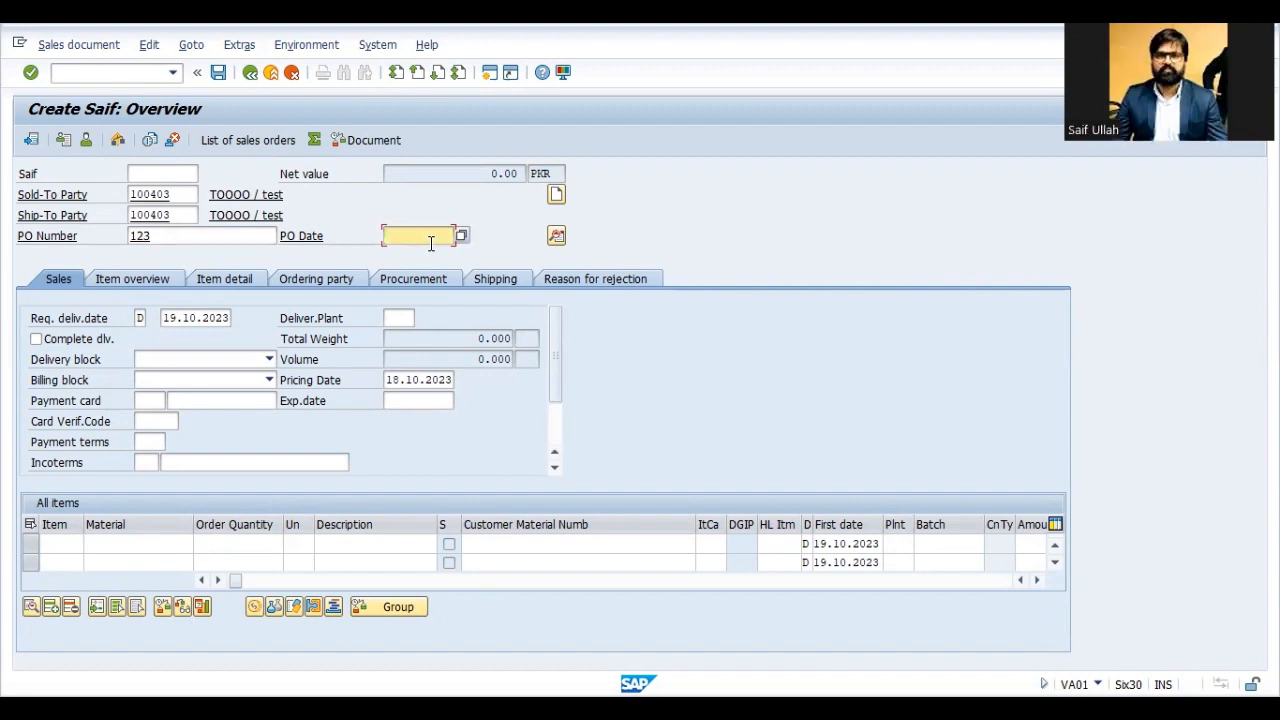
text(18.10.2023)
Set the requested delivery date to 30.11.2023 and the delivering plant to 4001
drag(164, 318, 240, 318)
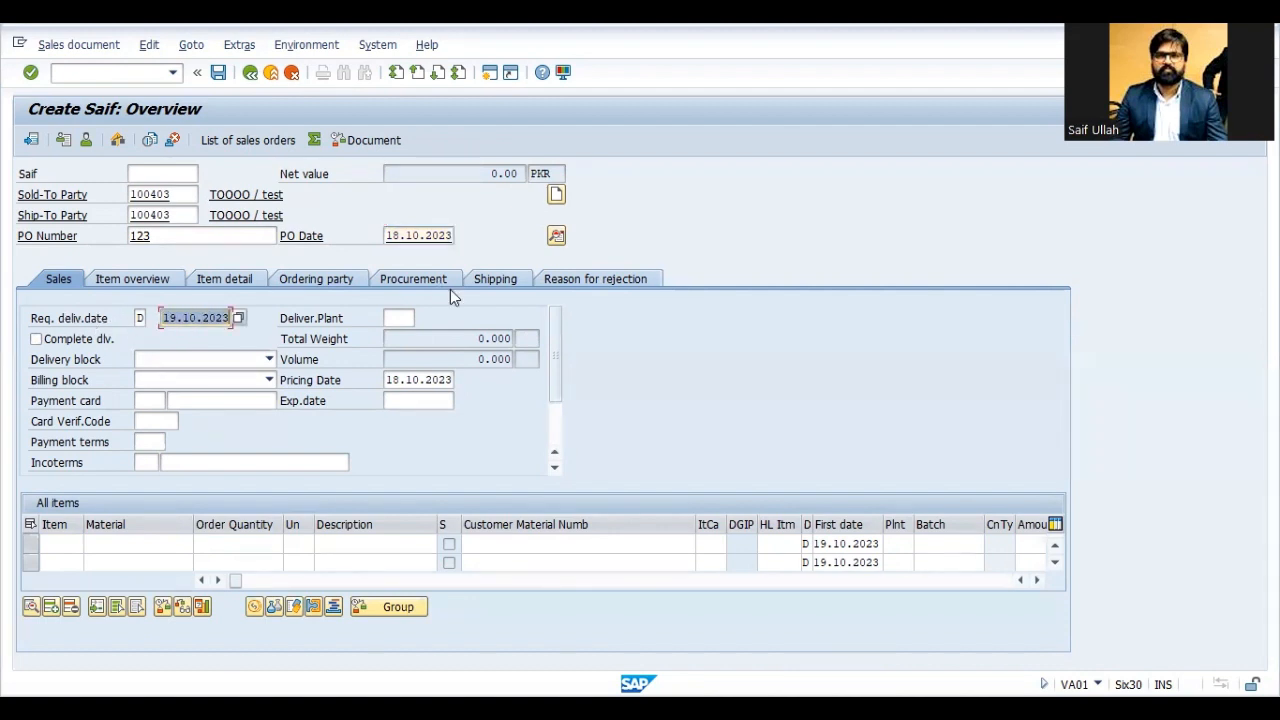
text(30112023)
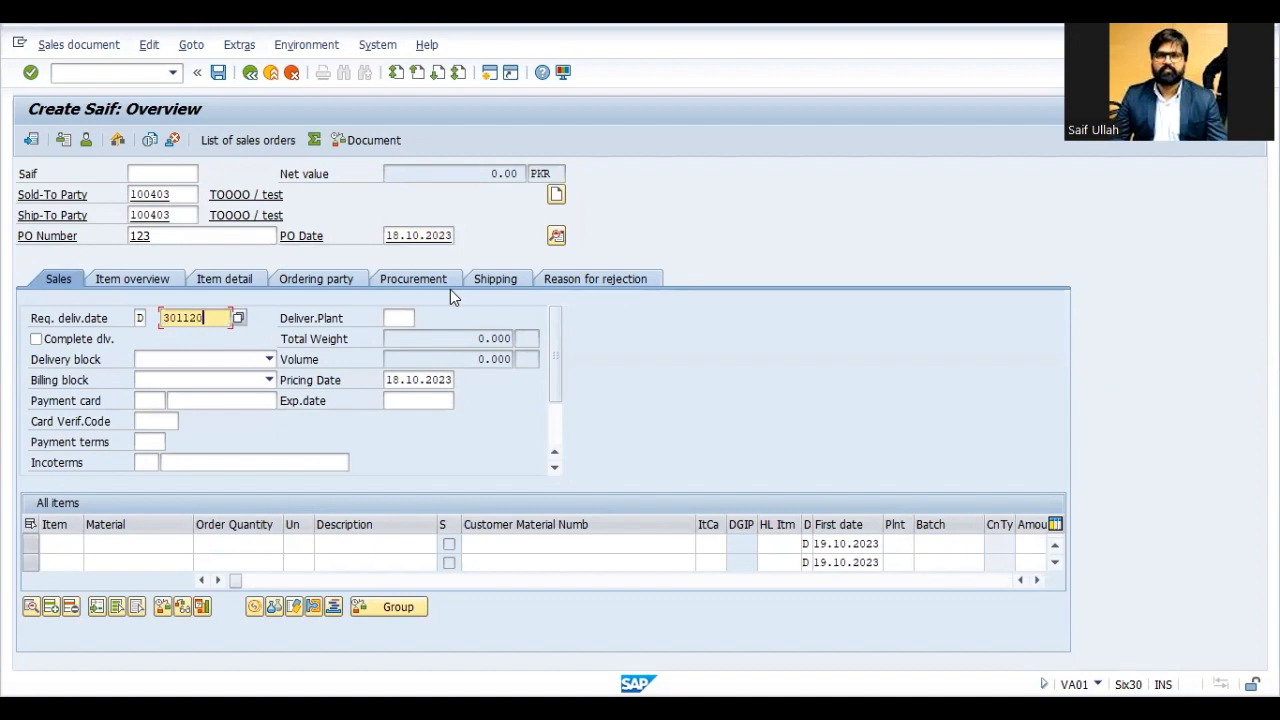
click(392, 319)
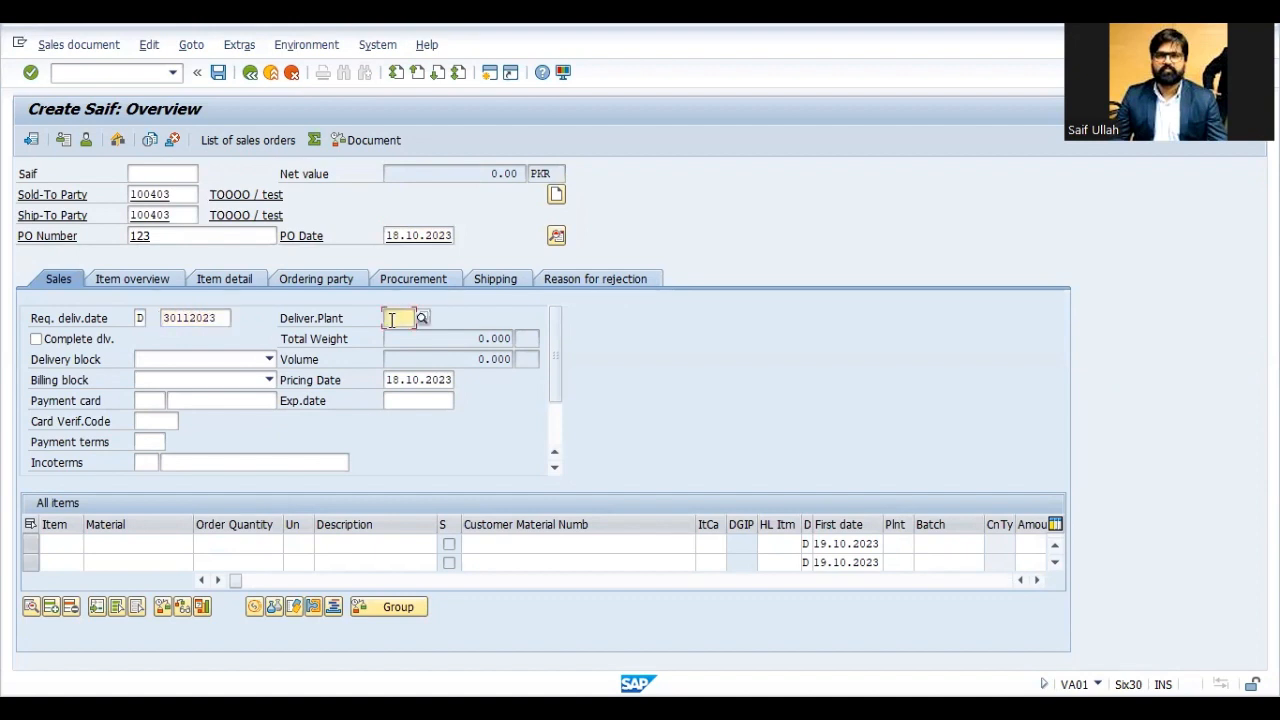
text(4001)
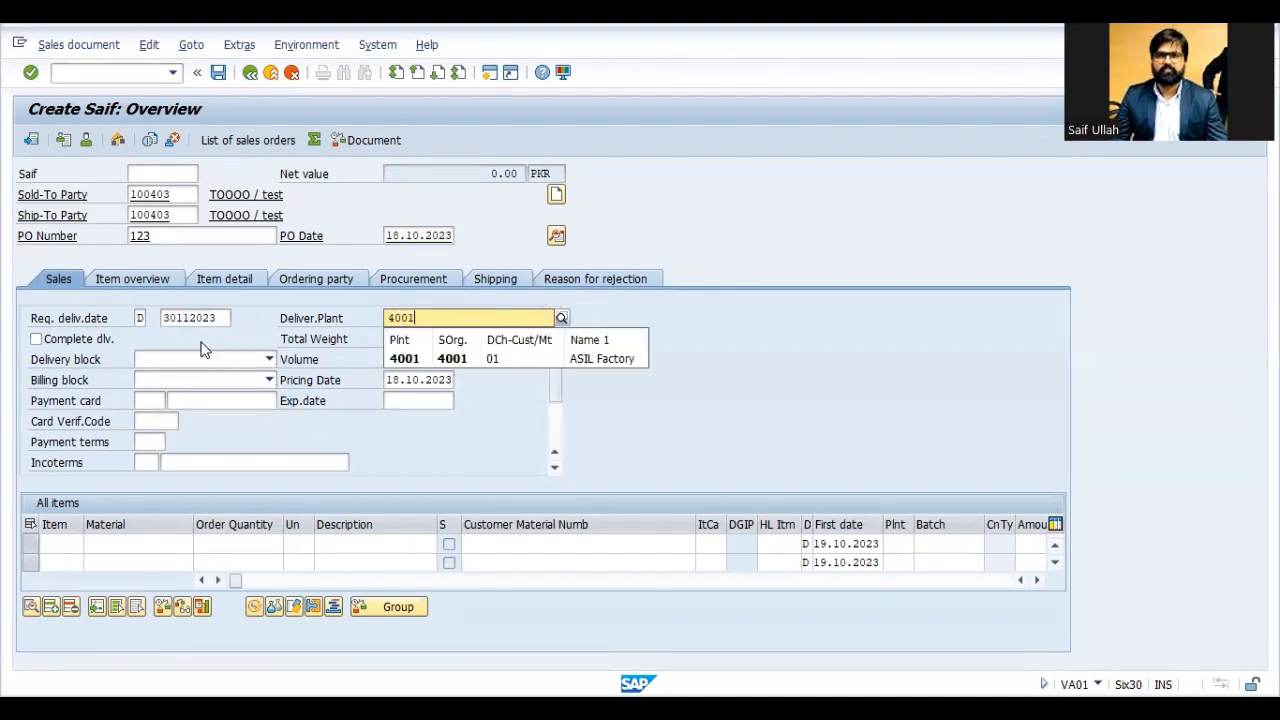
key(Return)
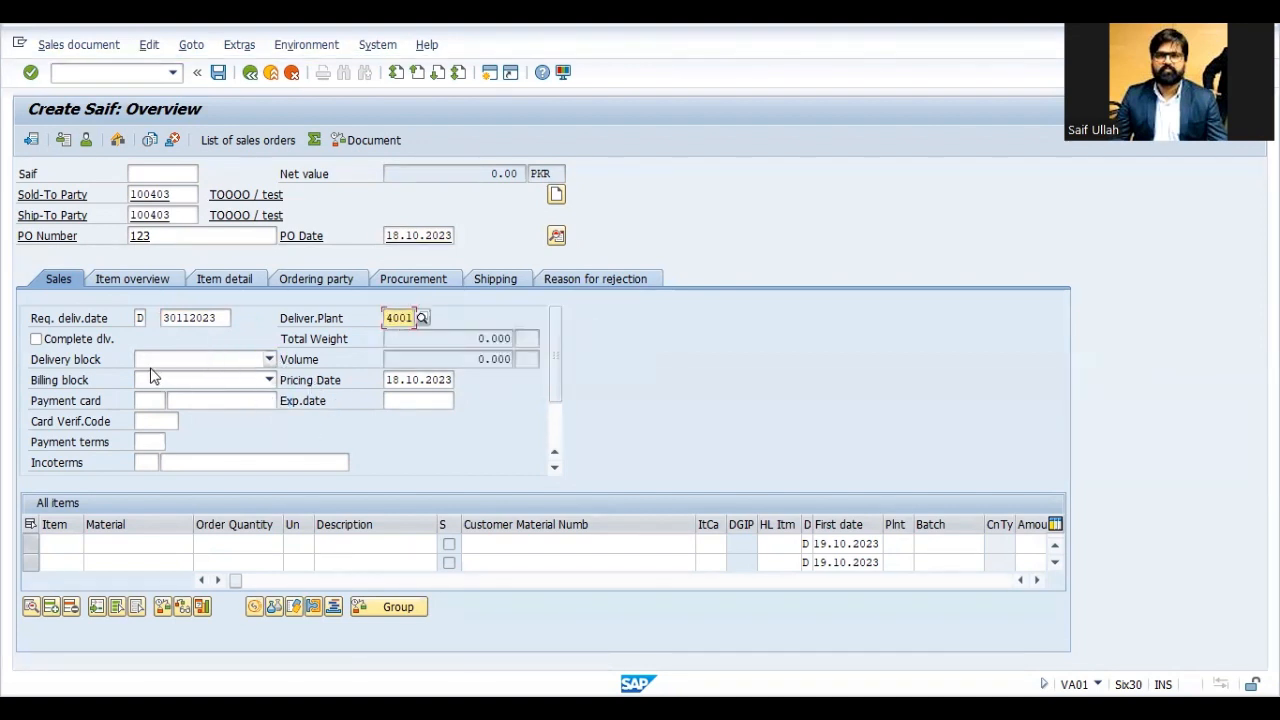
Choose payment terms JK02 (30 Days) from the list of terms of payment
click(142, 447)
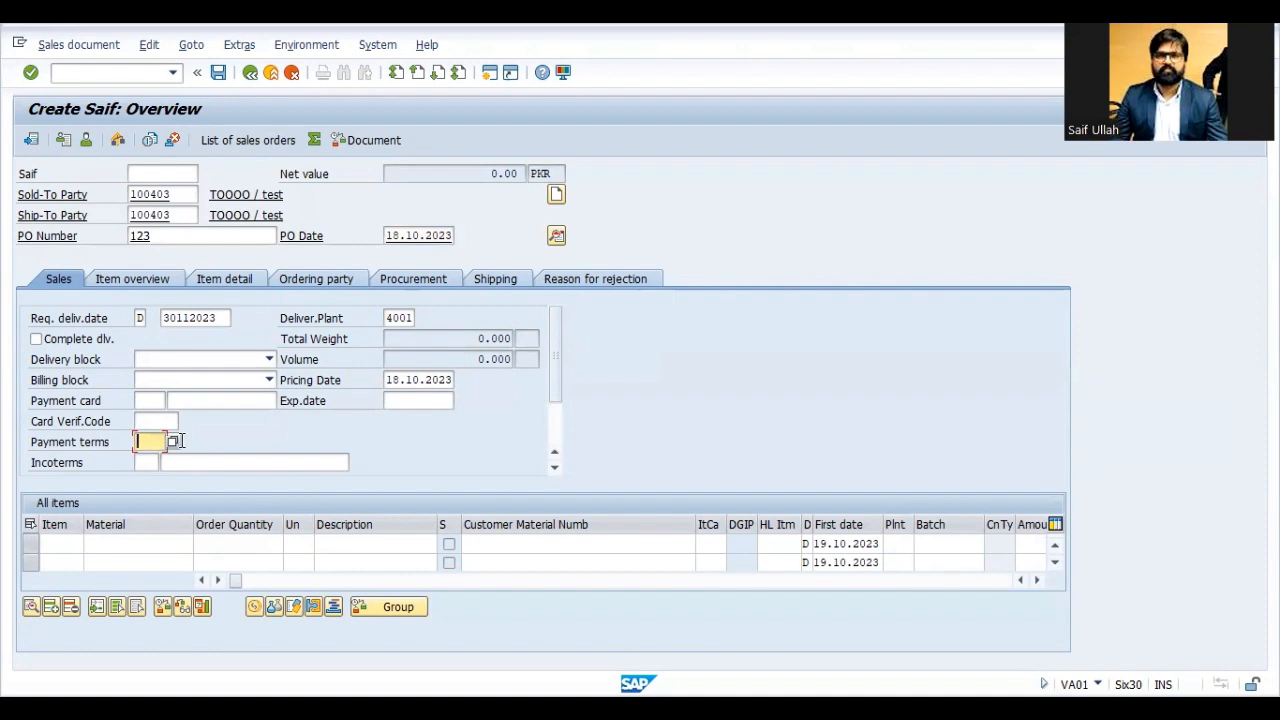
click(172, 441)
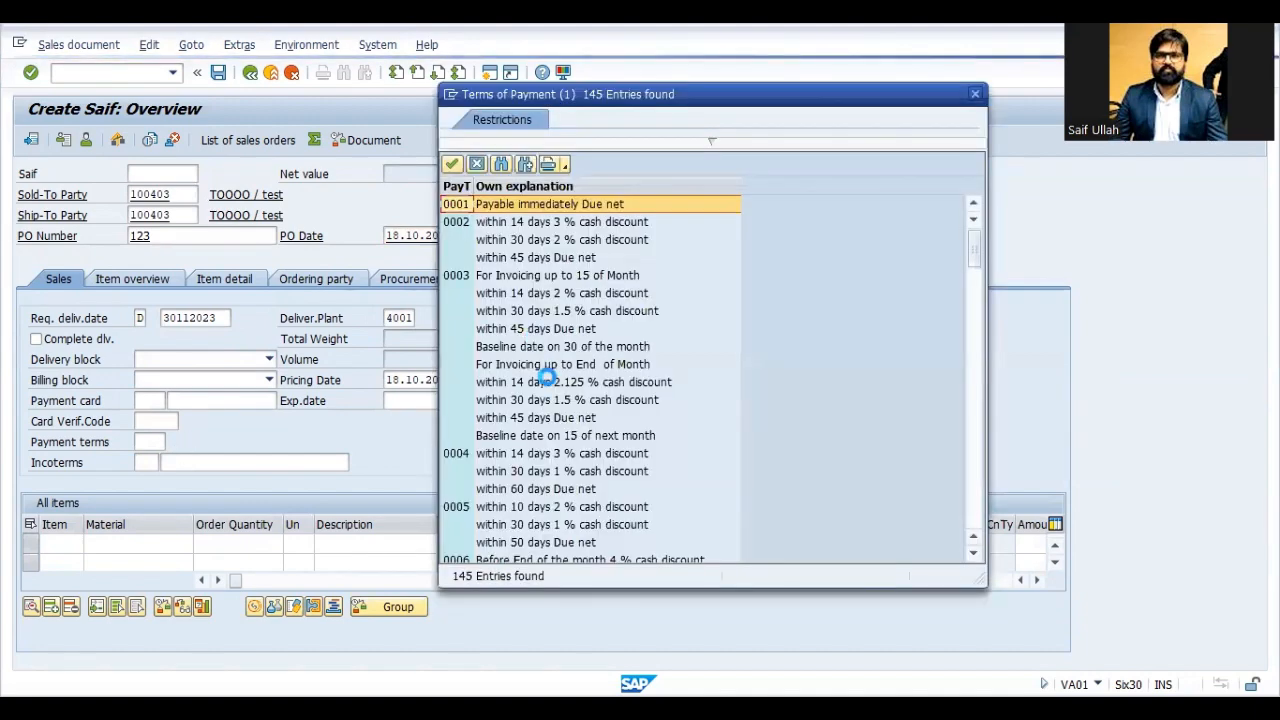
scroll(548, 385, down, 15)
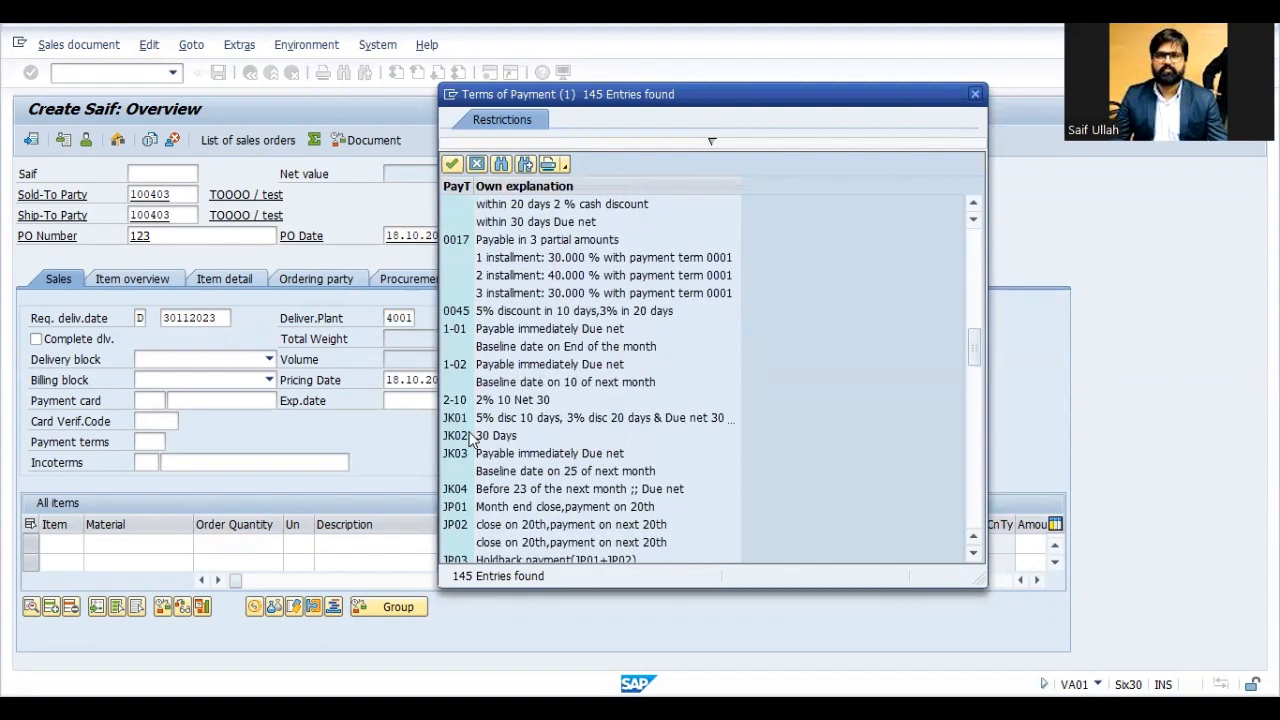
double_click(467, 437)
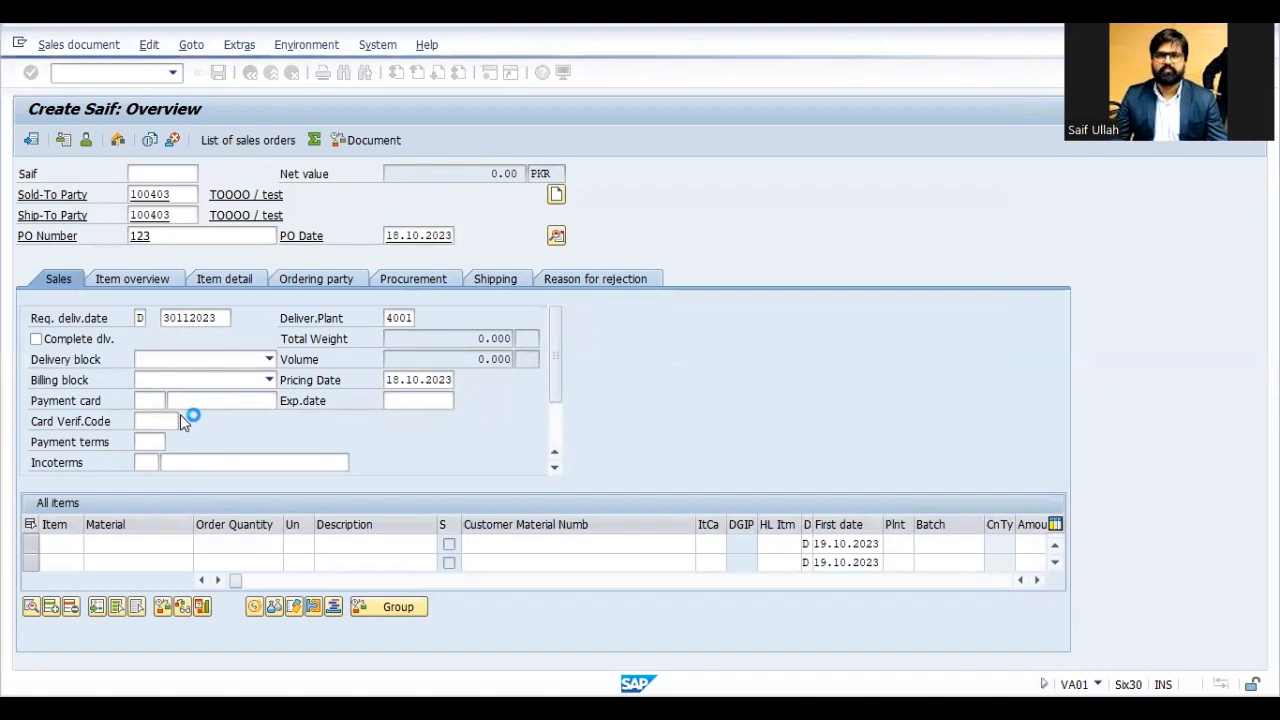
Set the Incoterms to FOB with location KARACHI and accept the billing date and freight redetermination
click(140, 462)
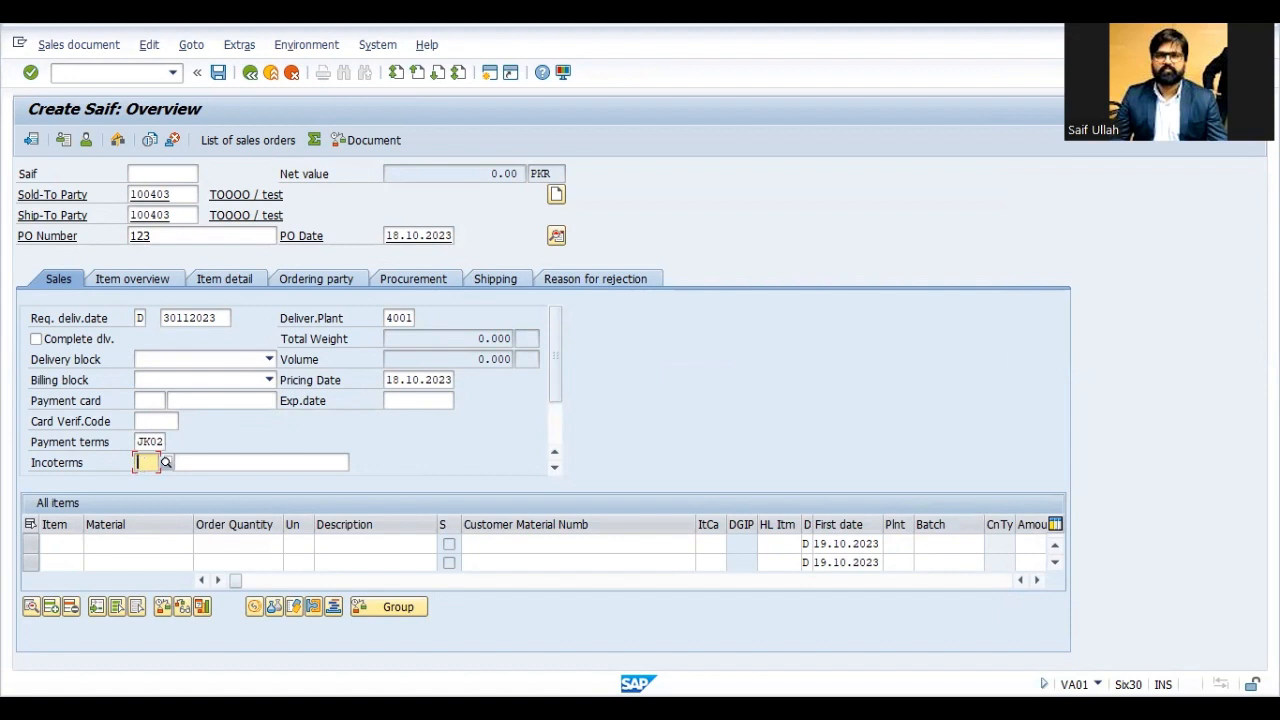
text(fih)
key(Tab)
text(kar)
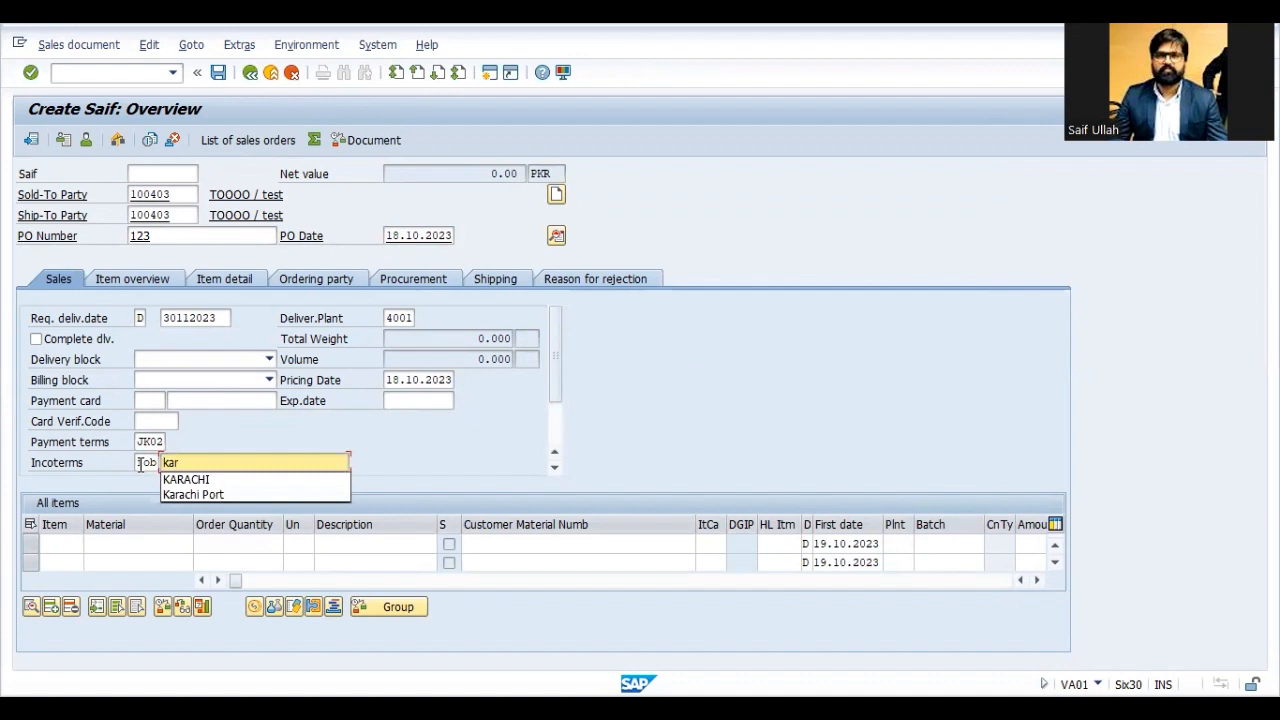
key(Down)
key(Return)
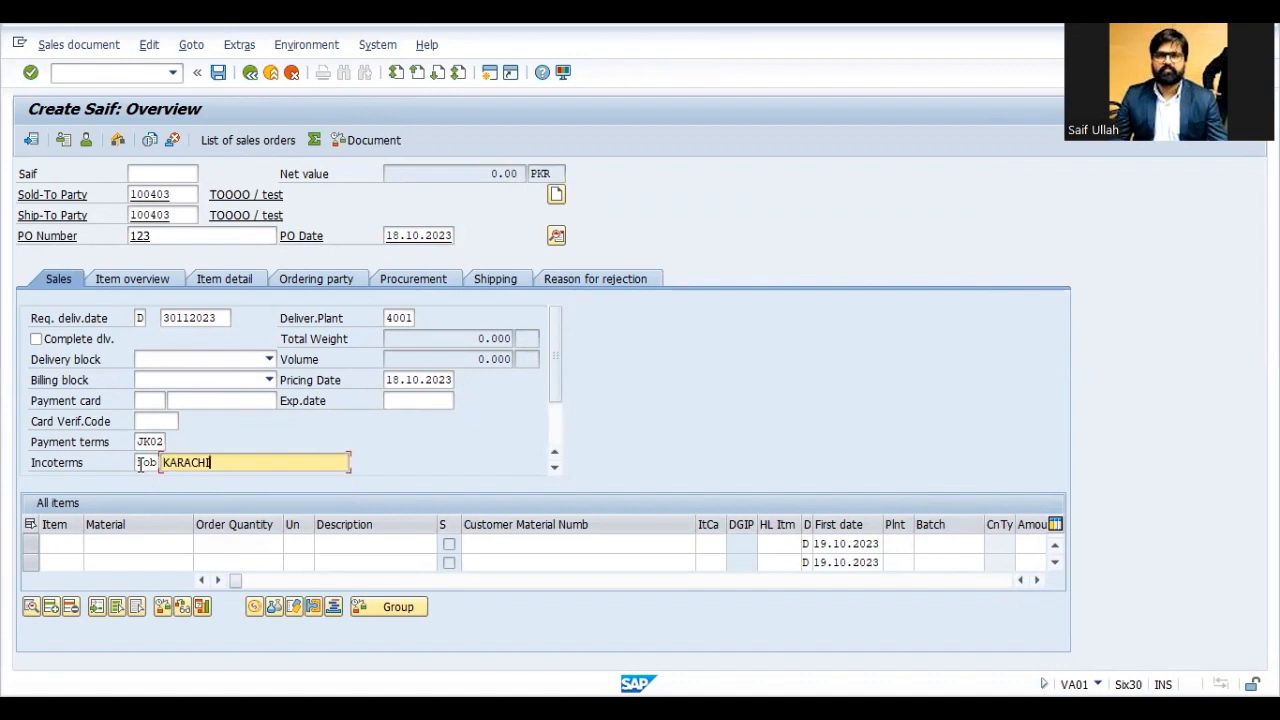
key(Return)
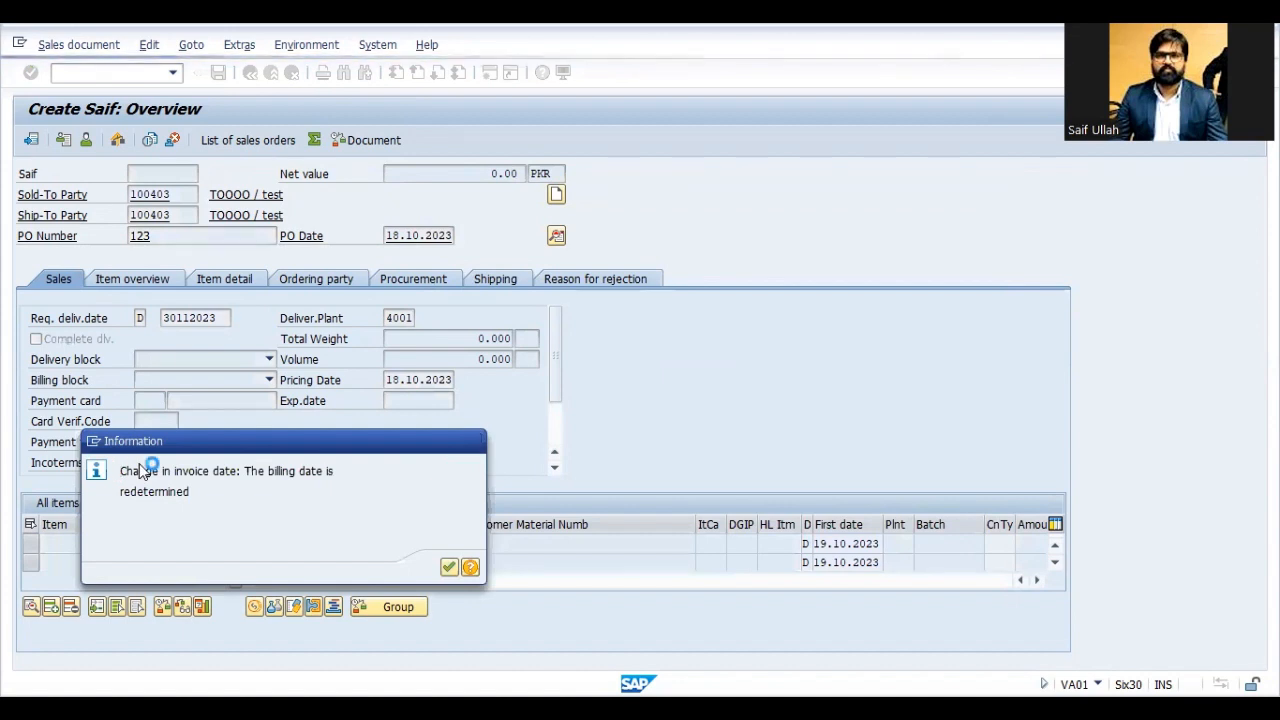
key(Return)
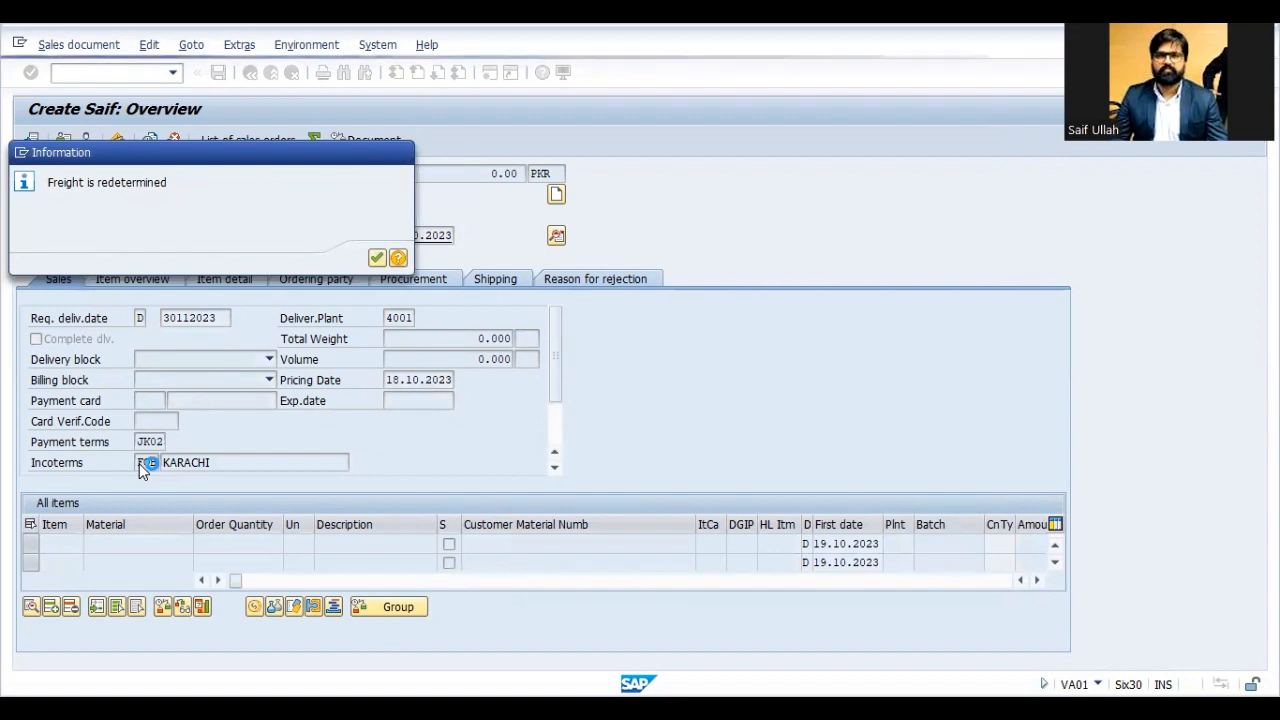
key(Return)
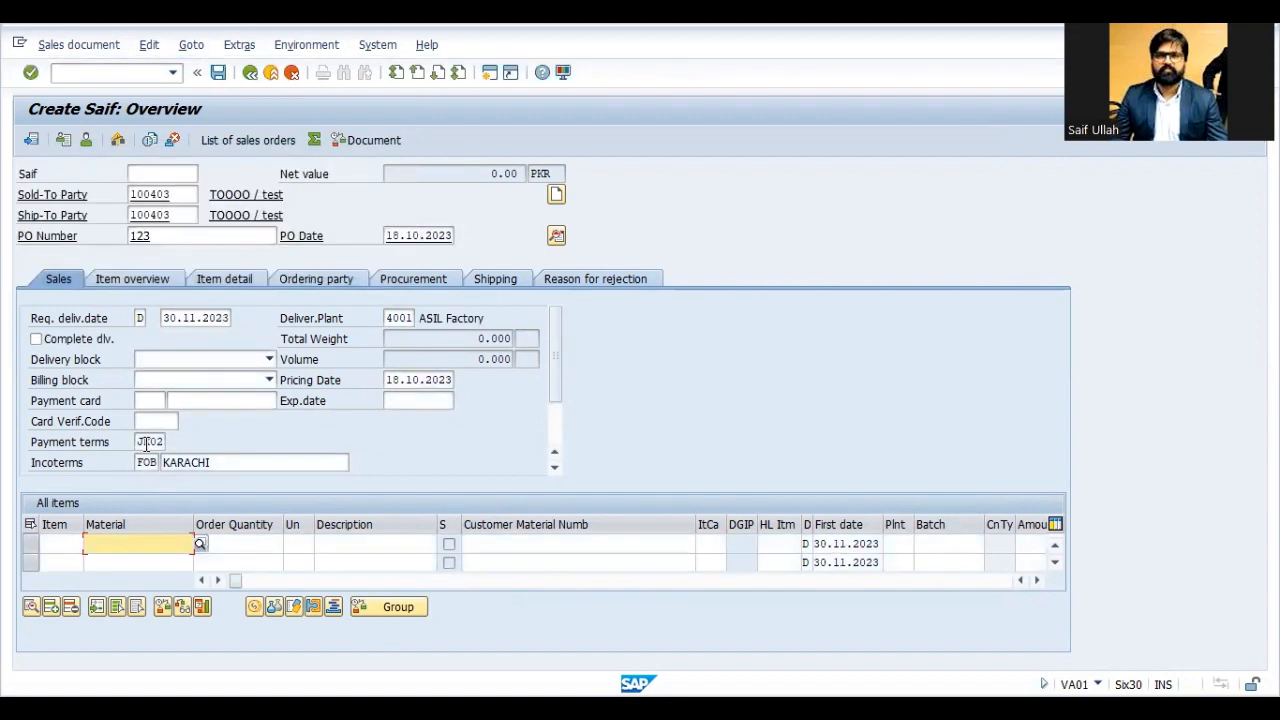
click(133, 549)
key(Down)
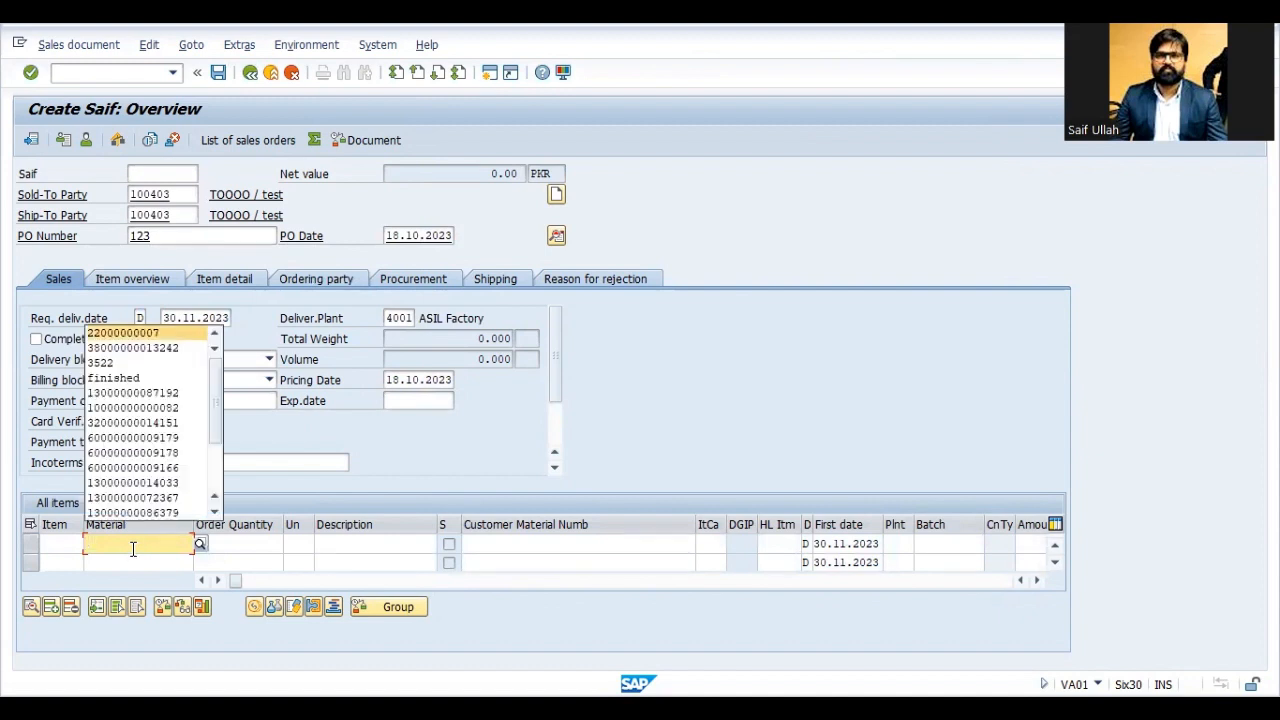
key(Return)
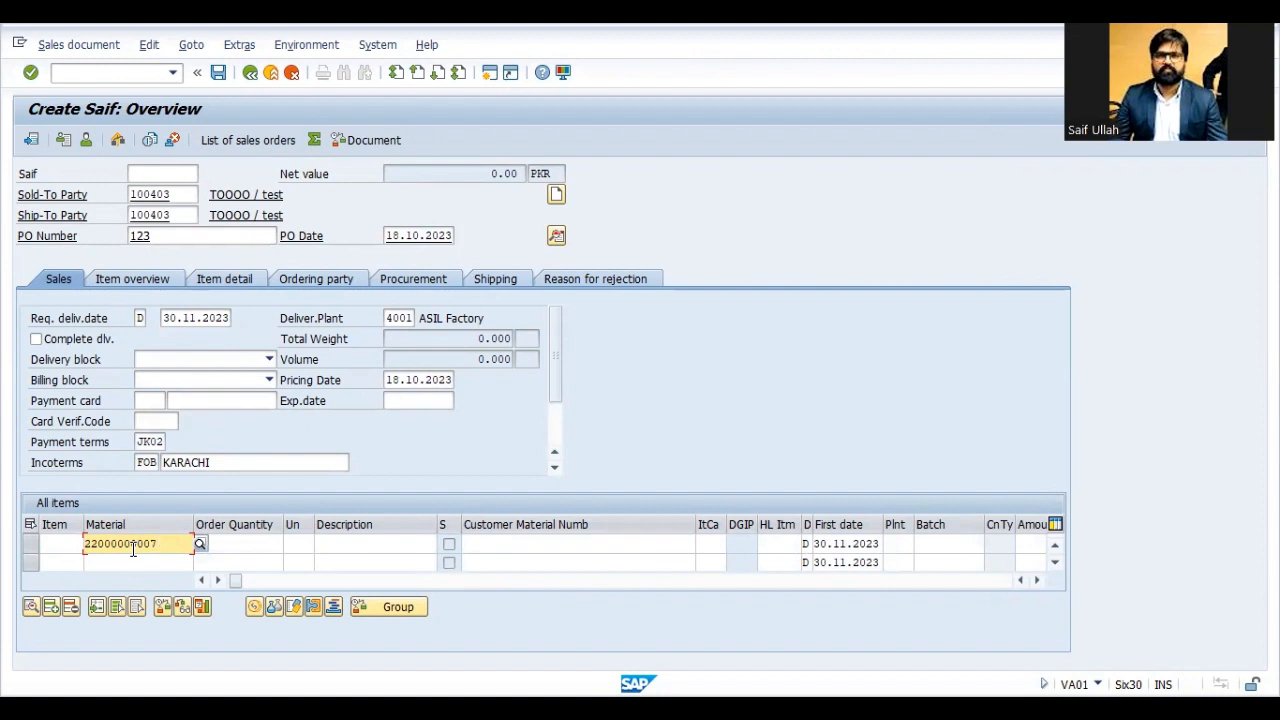
key(Return)
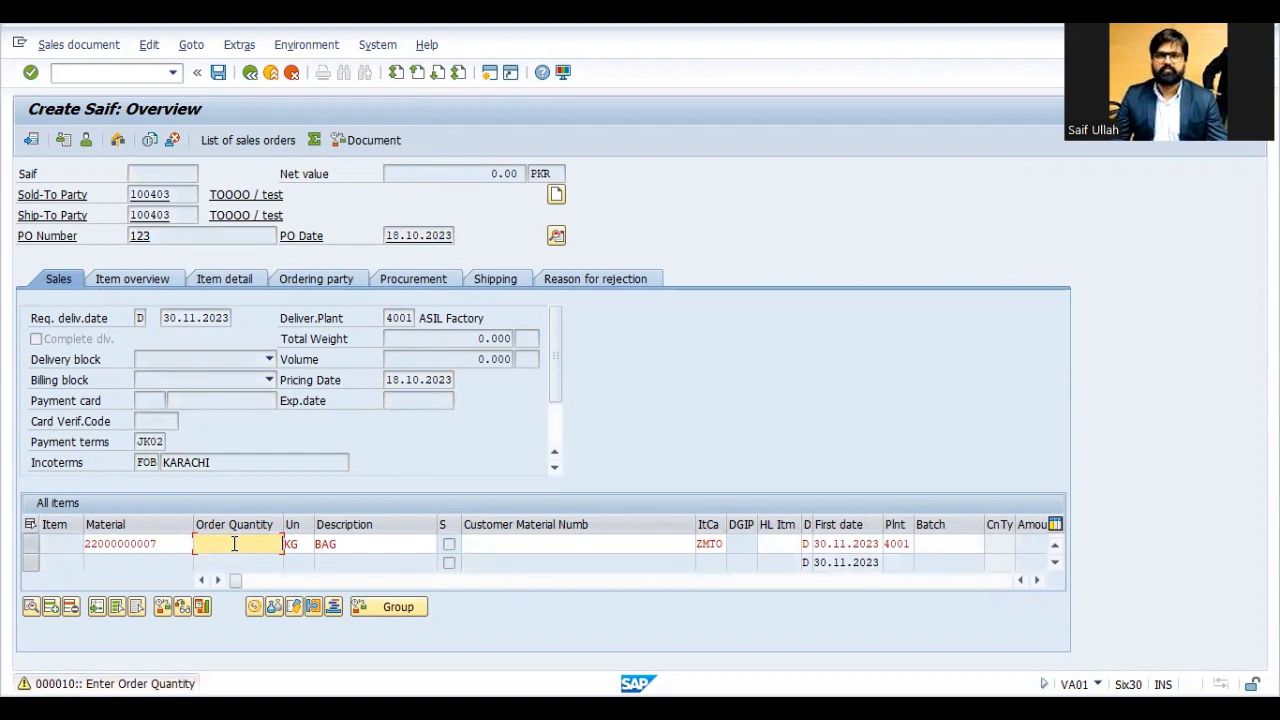
text(1000)
key(Return)
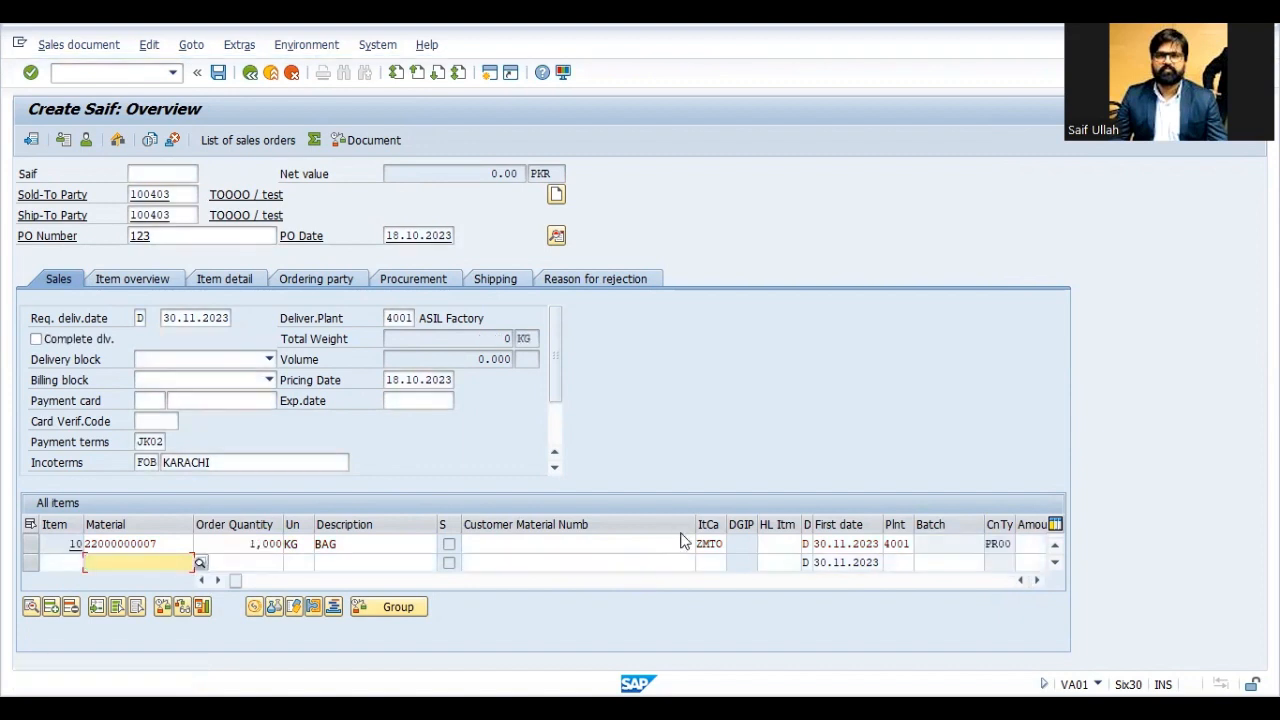
Narrow the customer material number column and set the first item's PR00 amount to 1000 PKR
drag(695, 525, 501, 525)
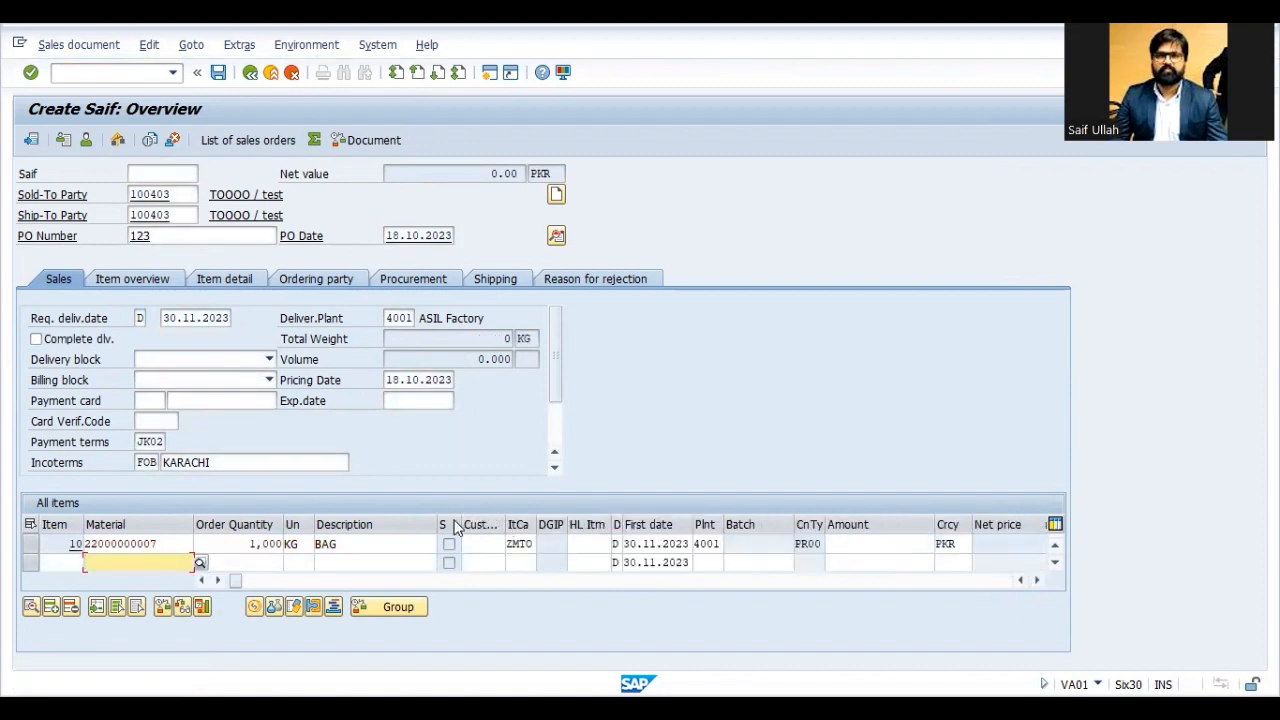
click(857, 549)
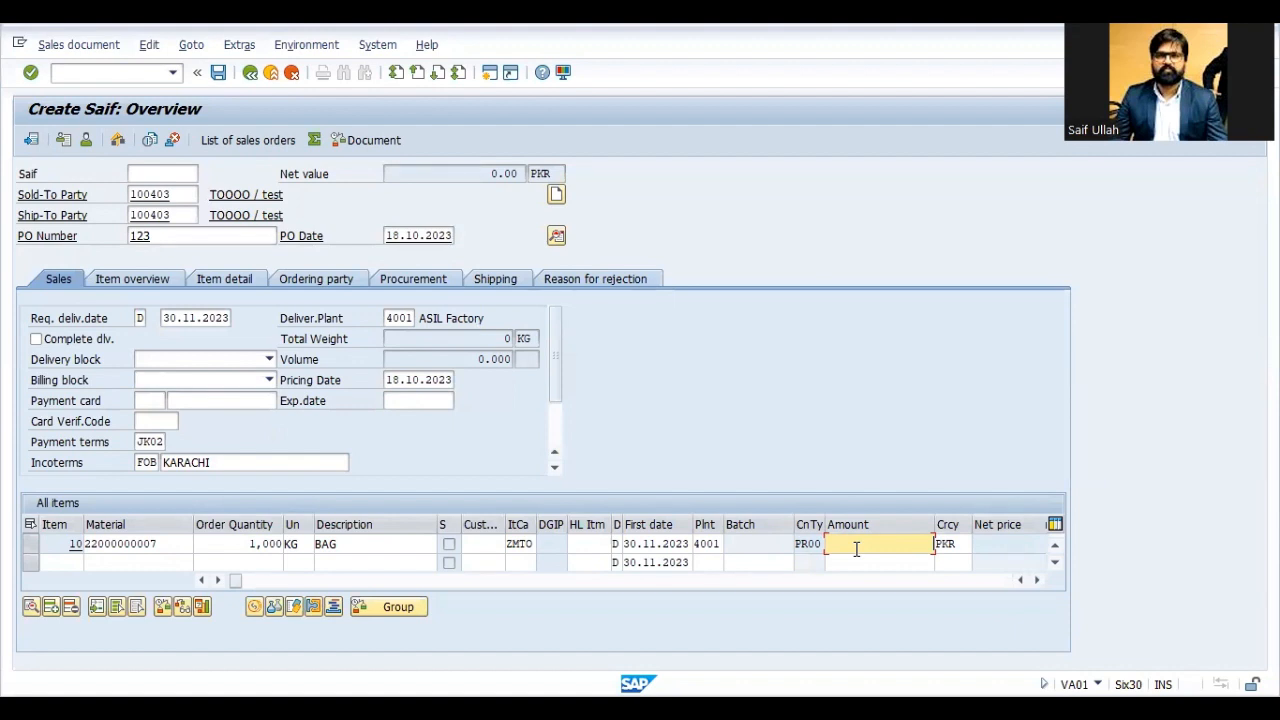
text(1000)
key(Return)
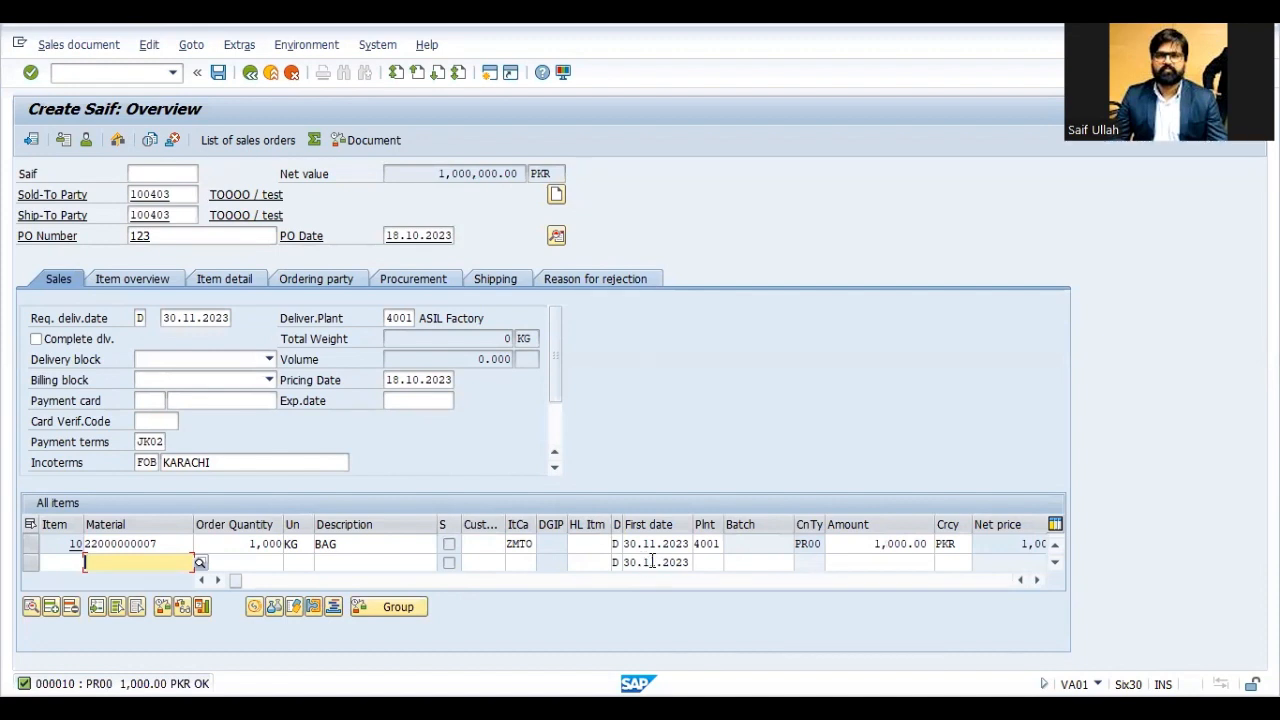
click(118, 279)
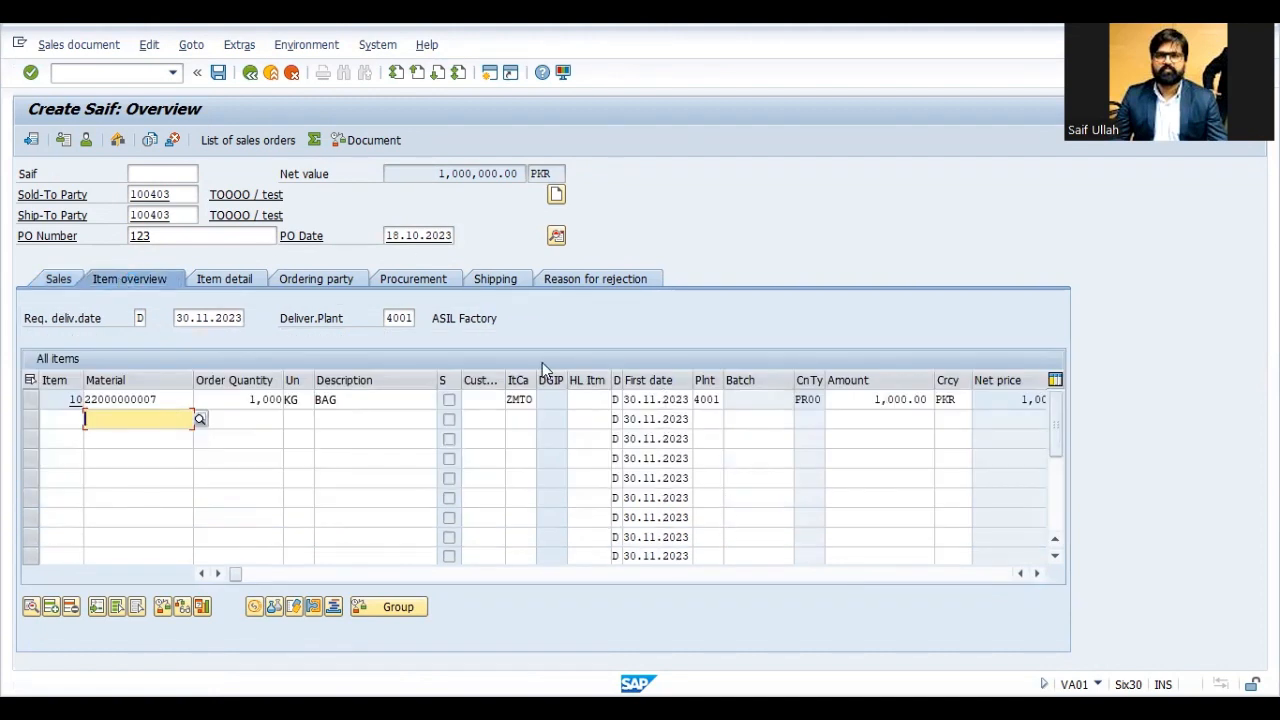
click(157, 399)
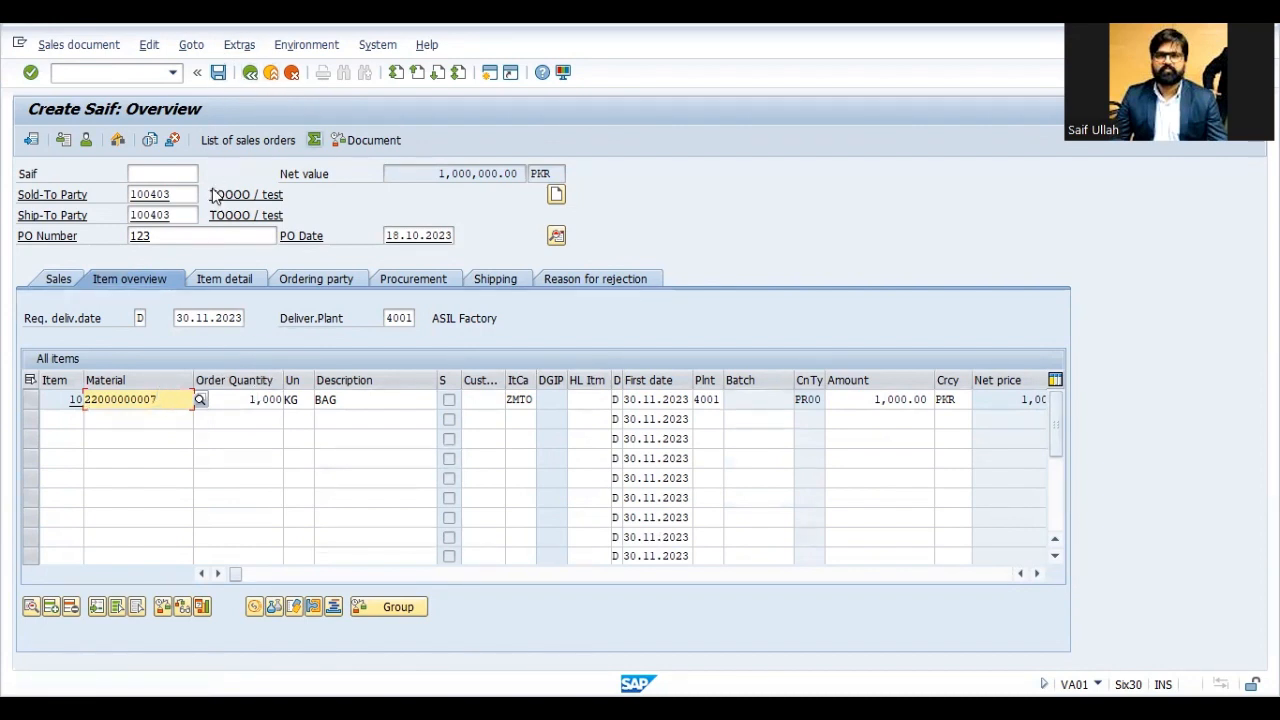
click(206, 281)
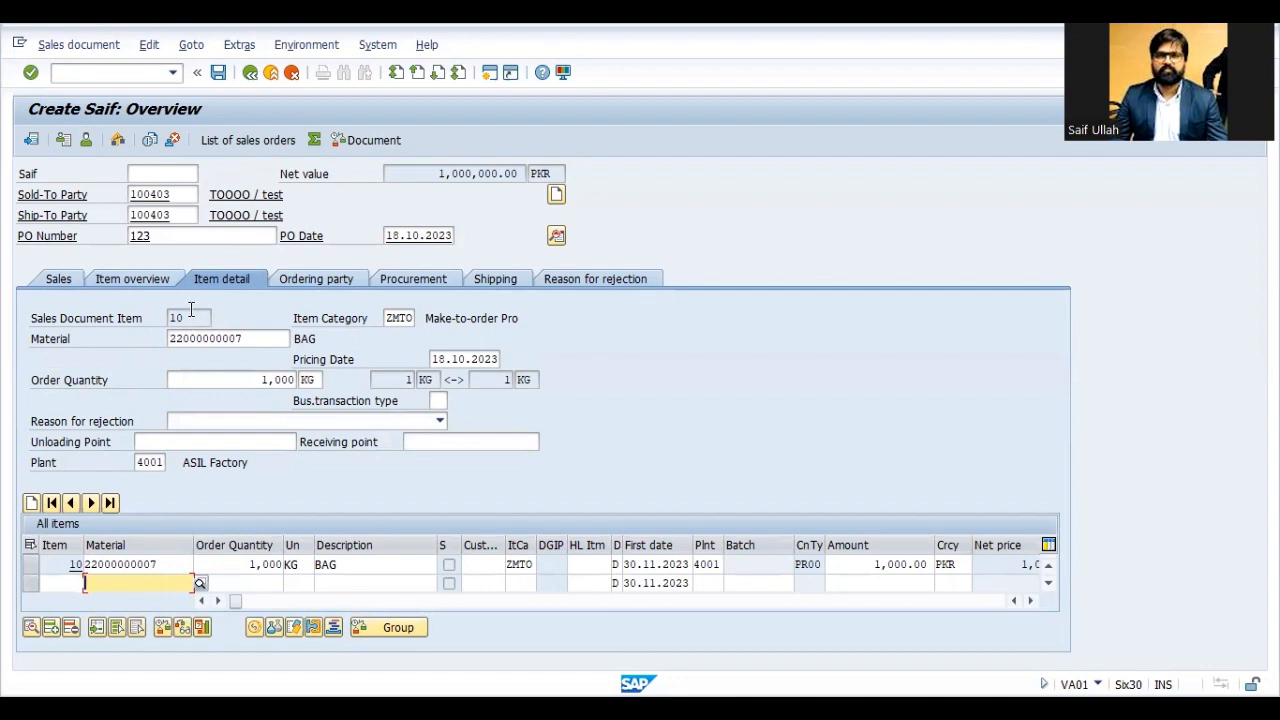
Review the order's ordering party, procurement, shipping and rejection data, including the available rejection reasons for item 10
click(300, 278)
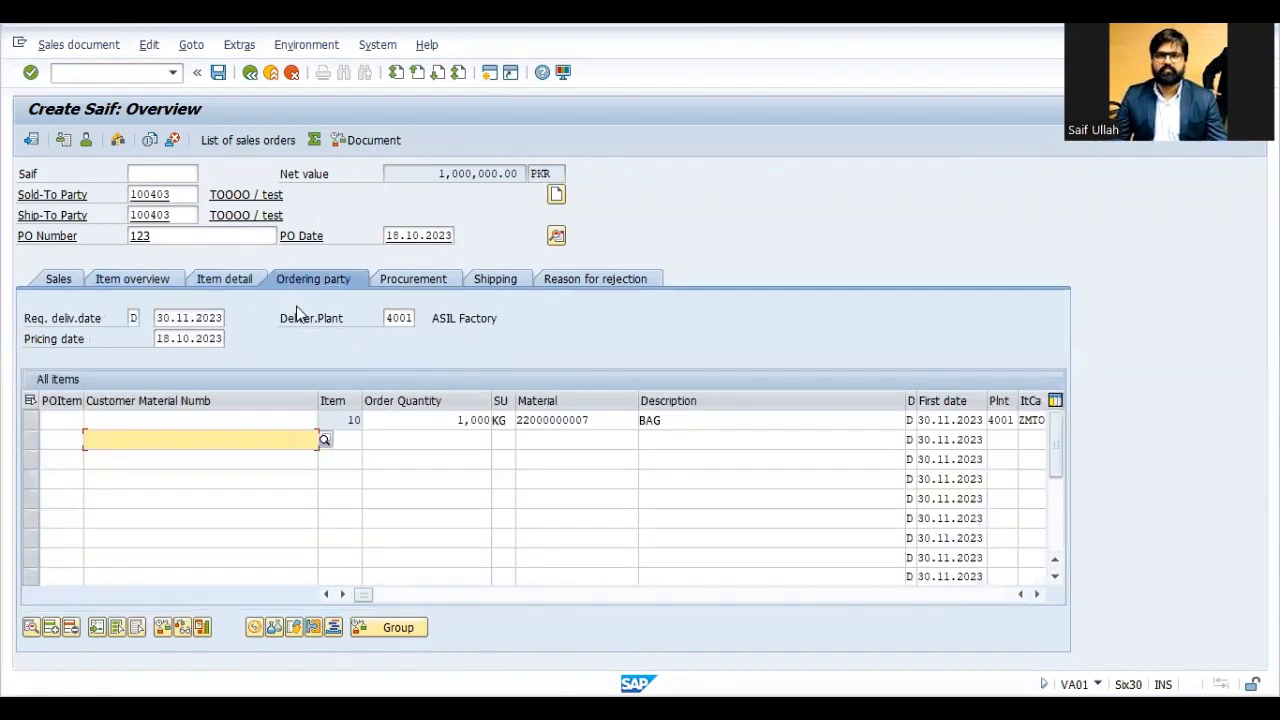
click(414, 270)
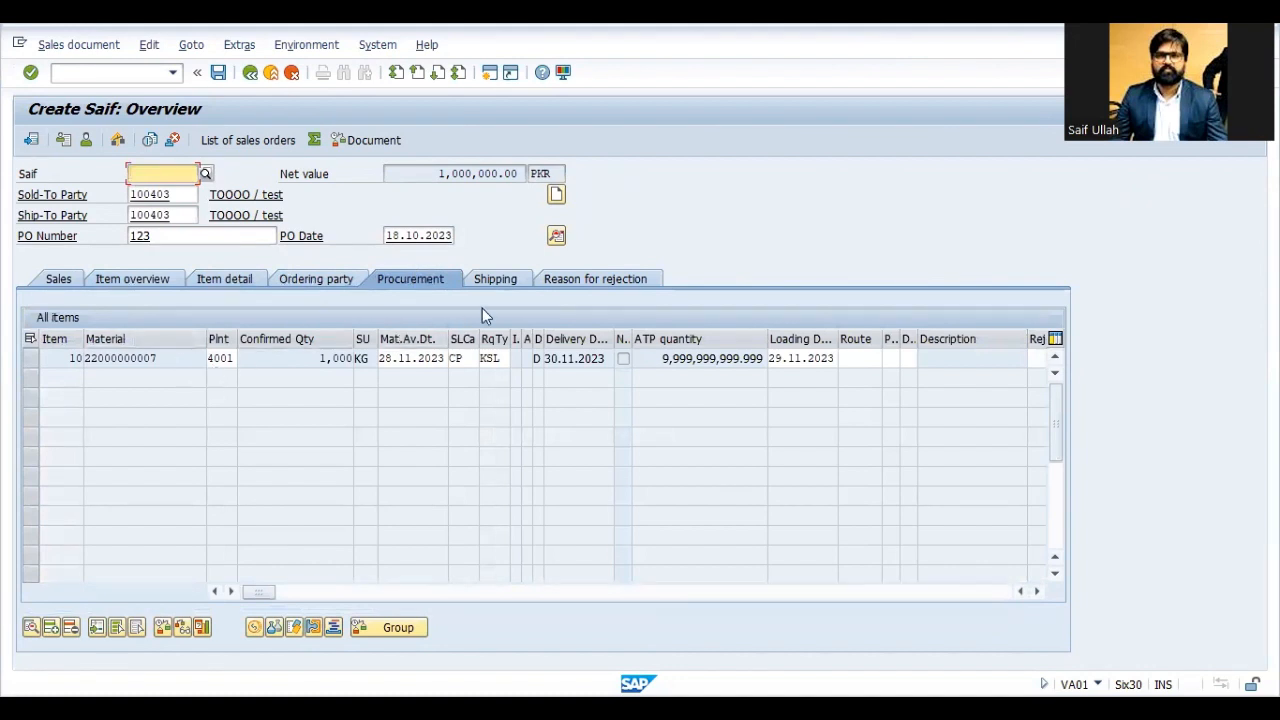
click(506, 281)
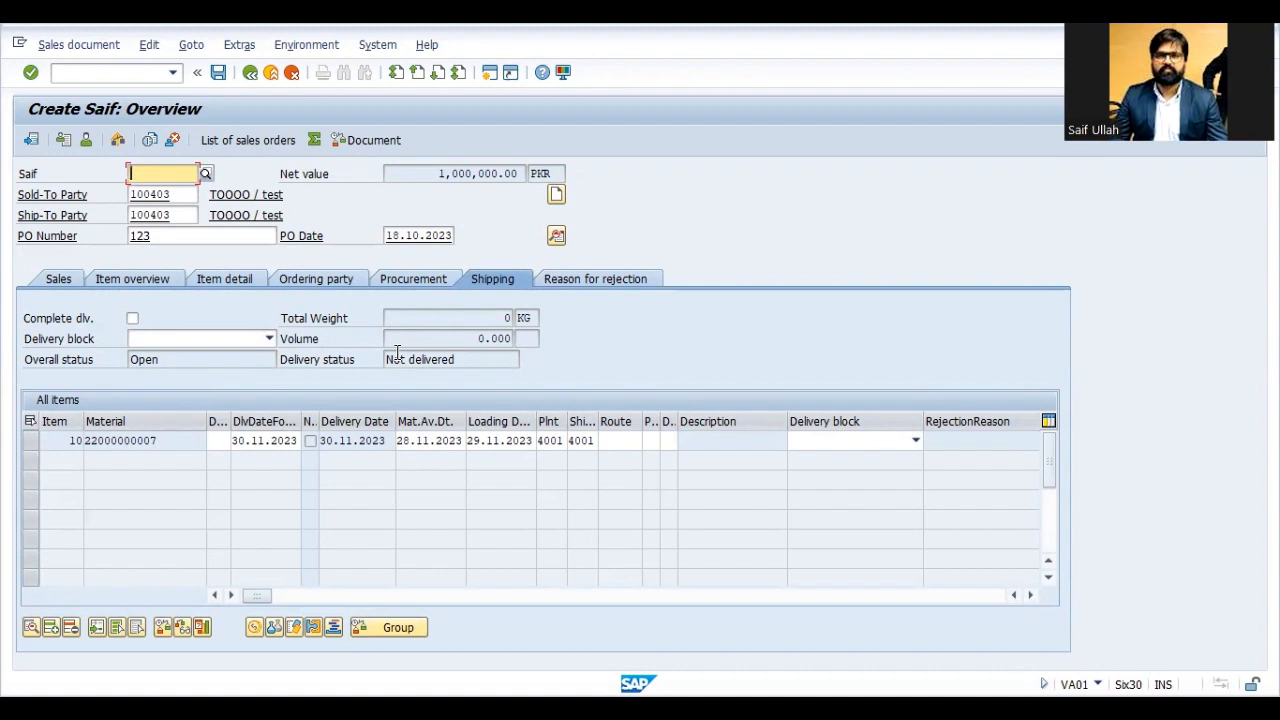
click(562, 287)
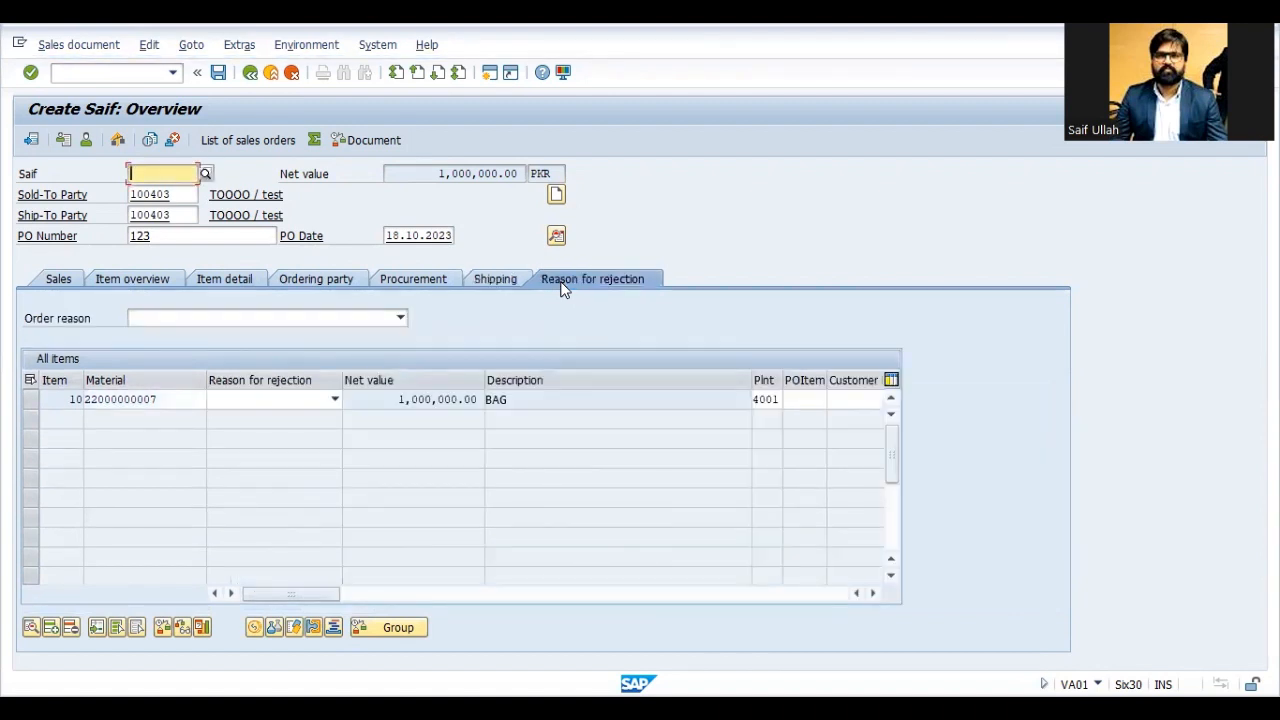
click(311, 403)
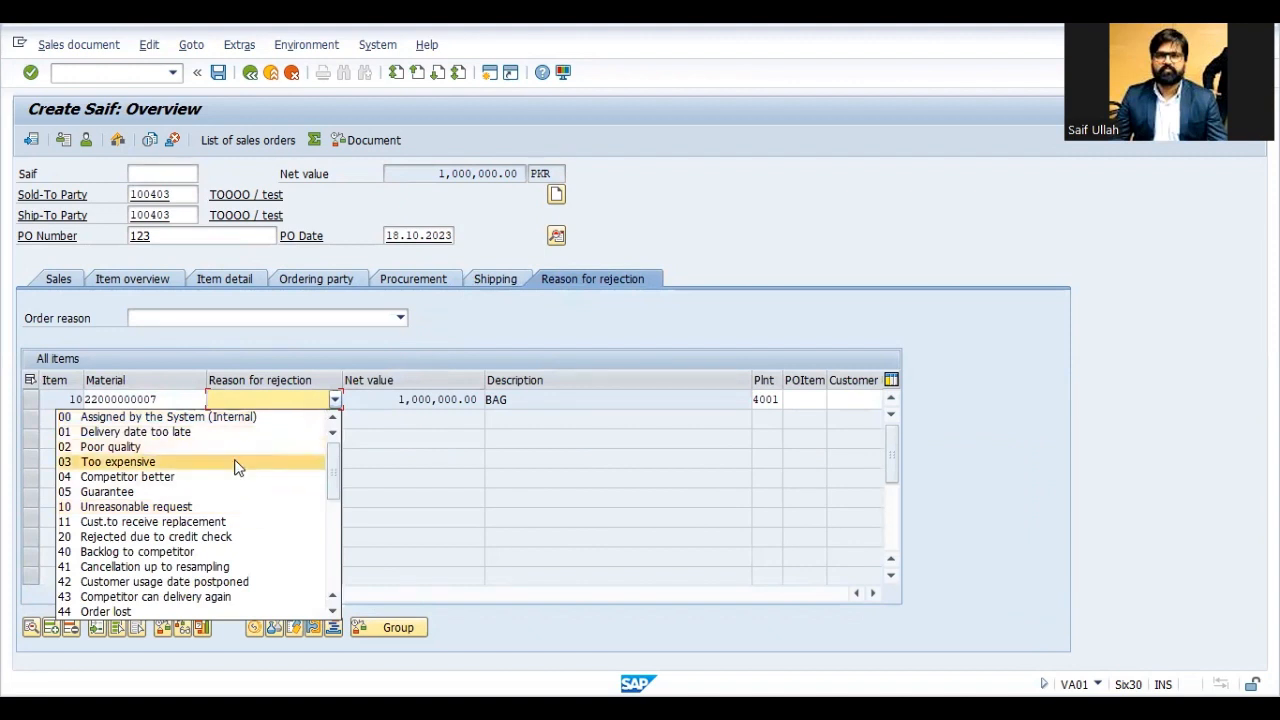
click(404, 474)
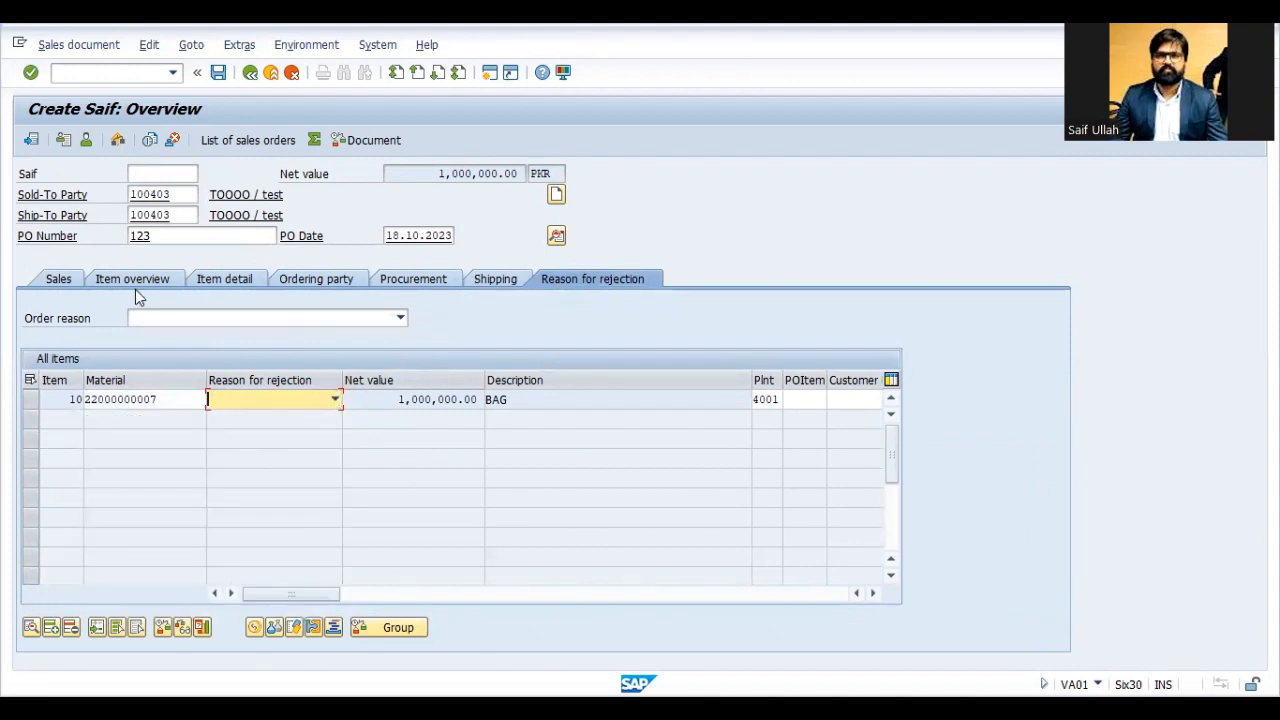
click(251, 77)
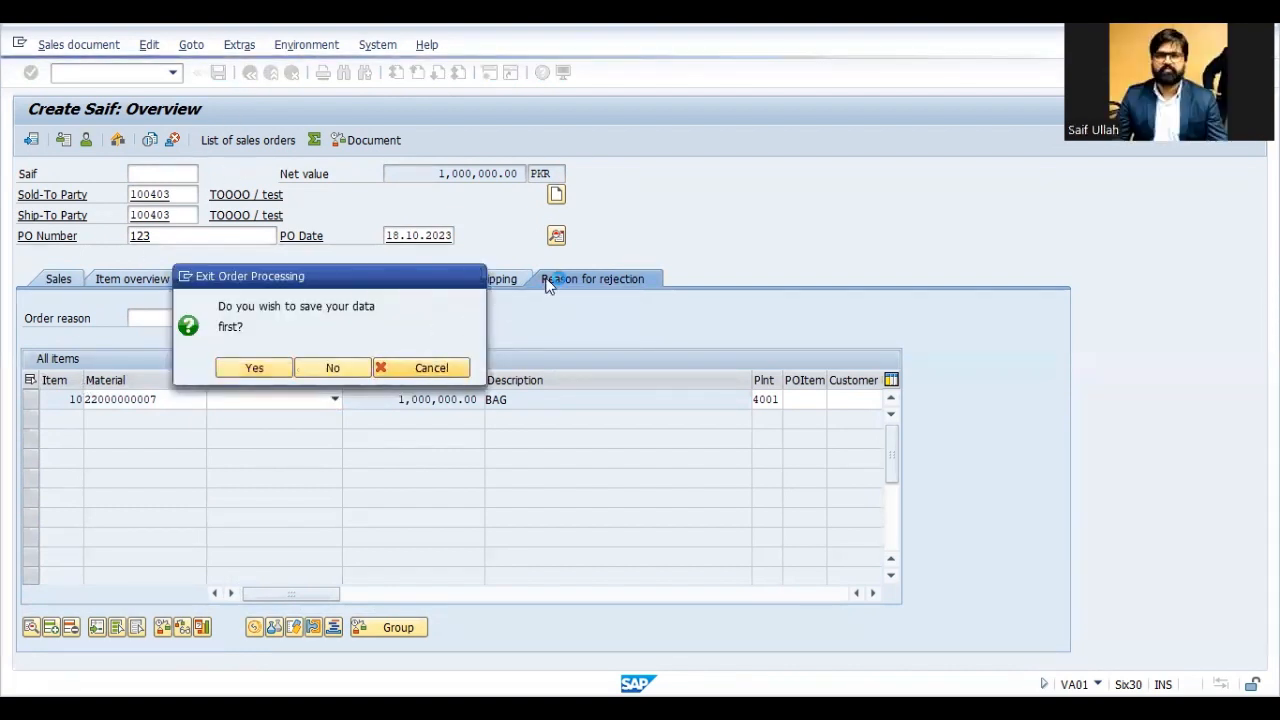
key(Escape)
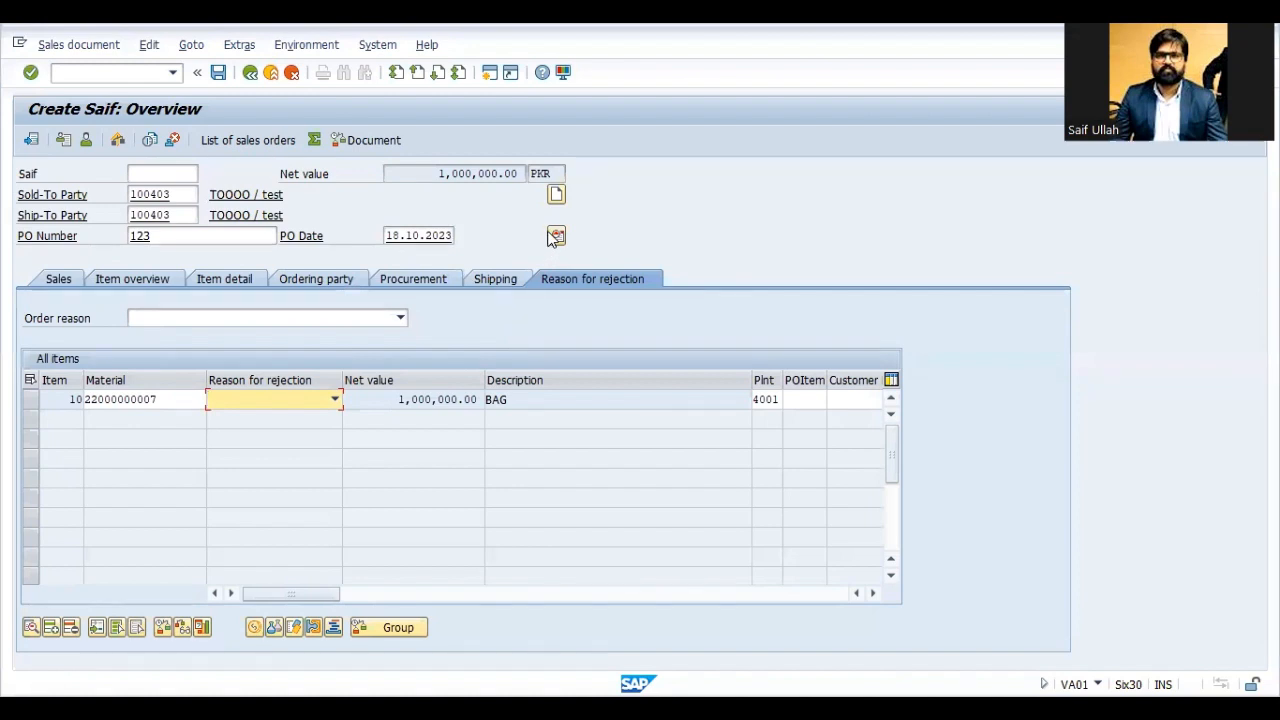
Examine the order's header data for sales, shipping, billing document, payment cards and accounting, and return to the order overview
click(557, 236)
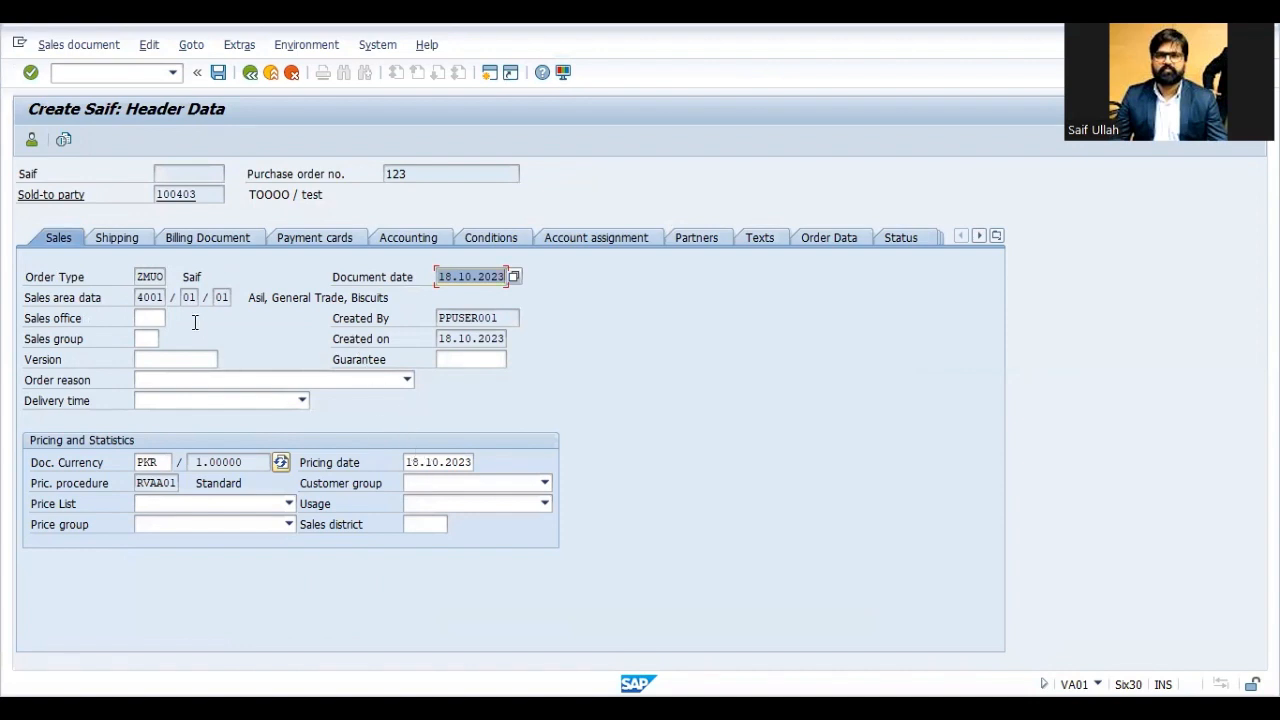
click(120, 240)
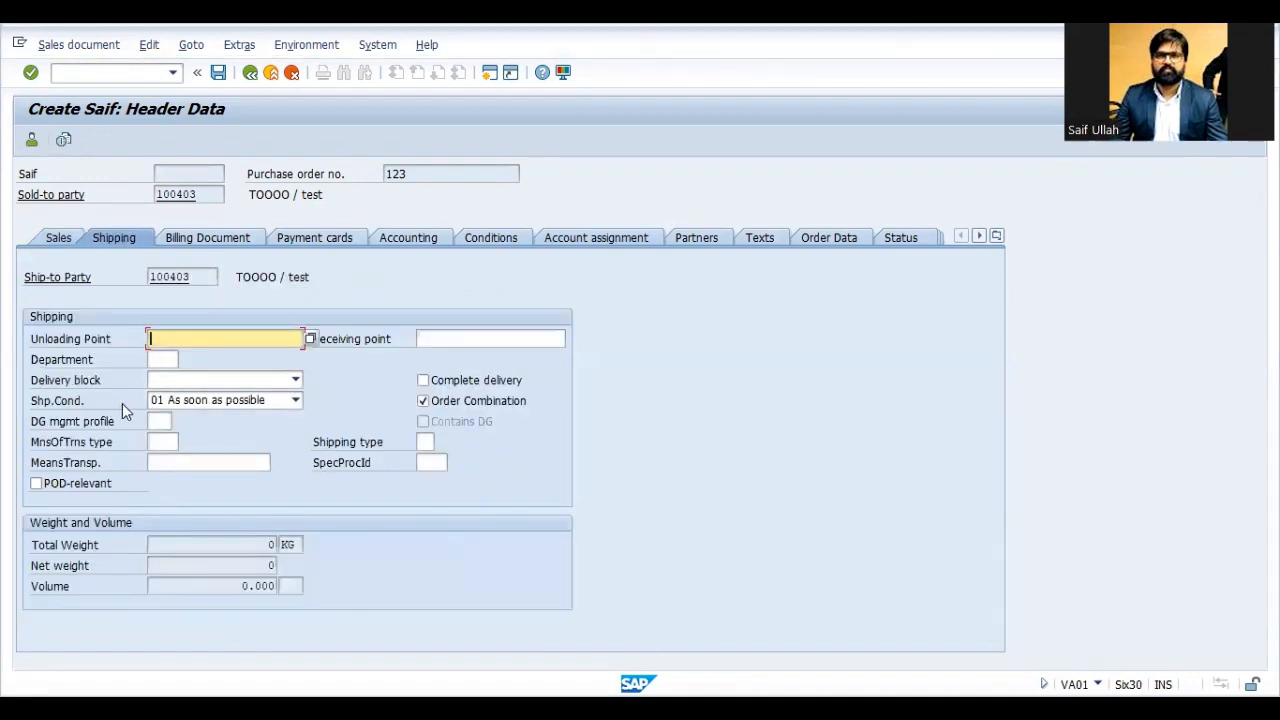
click(196, 238)
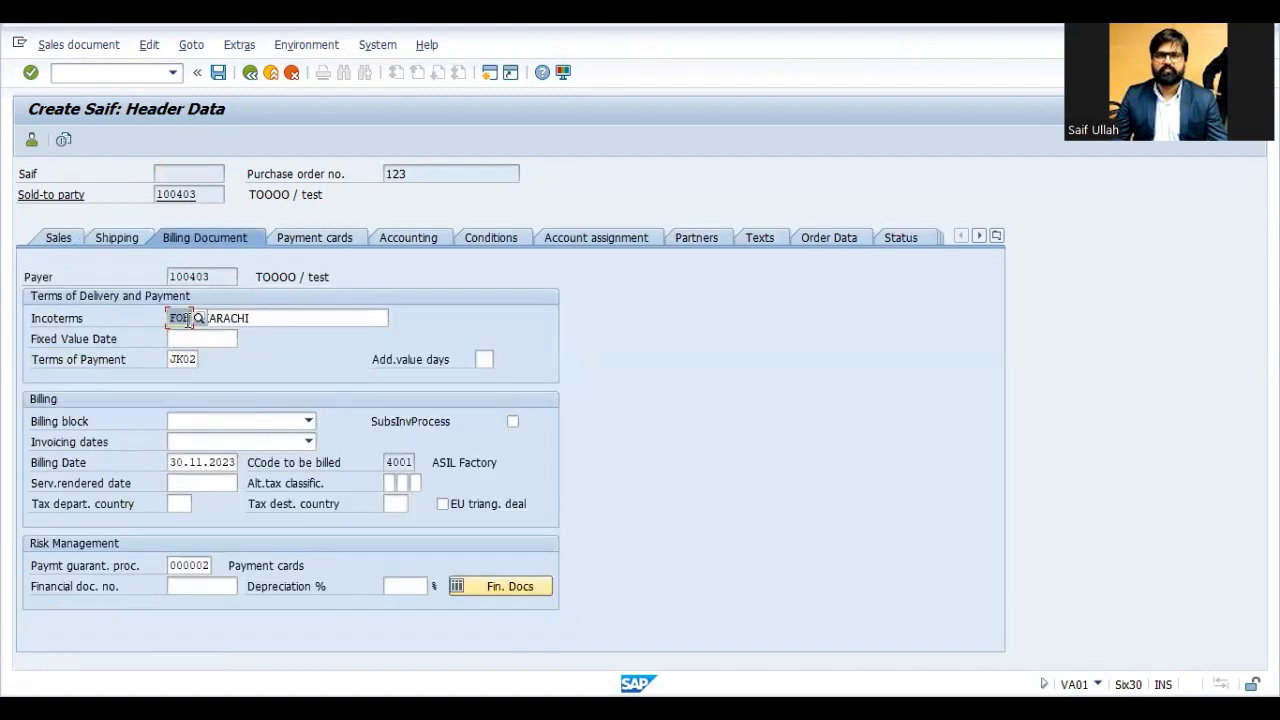
click(266, 317)
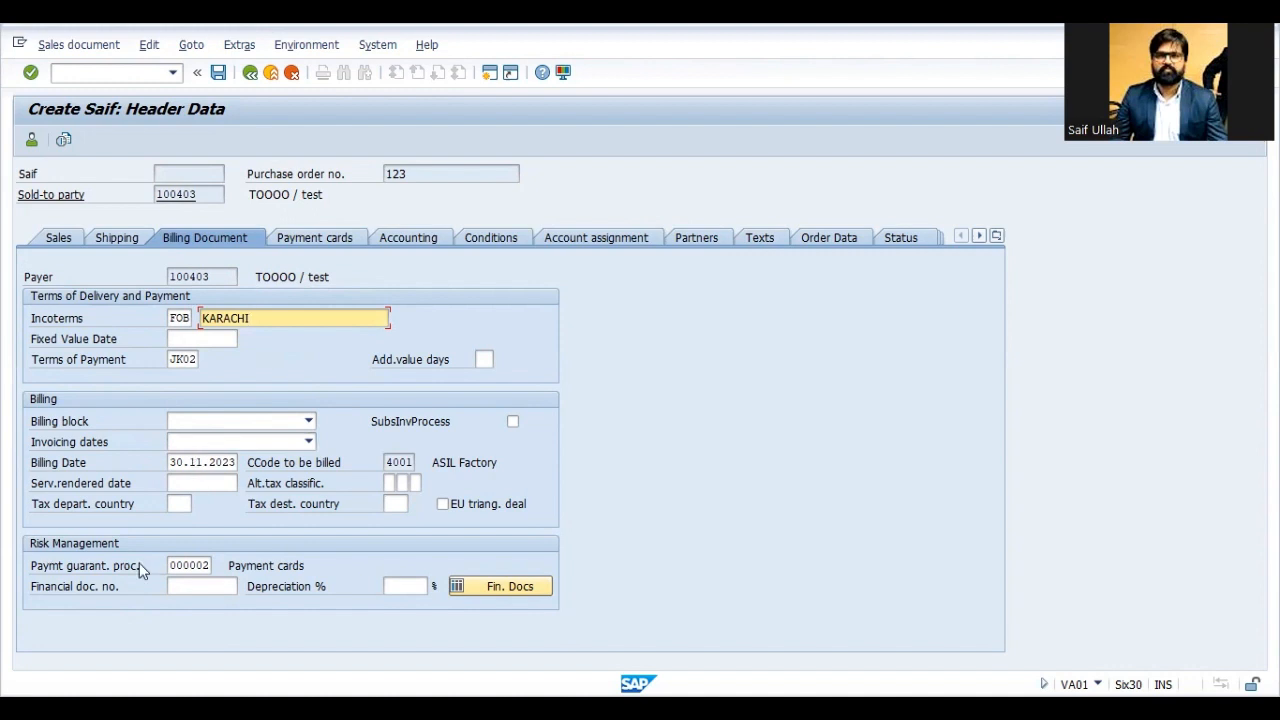
click(338, 249)
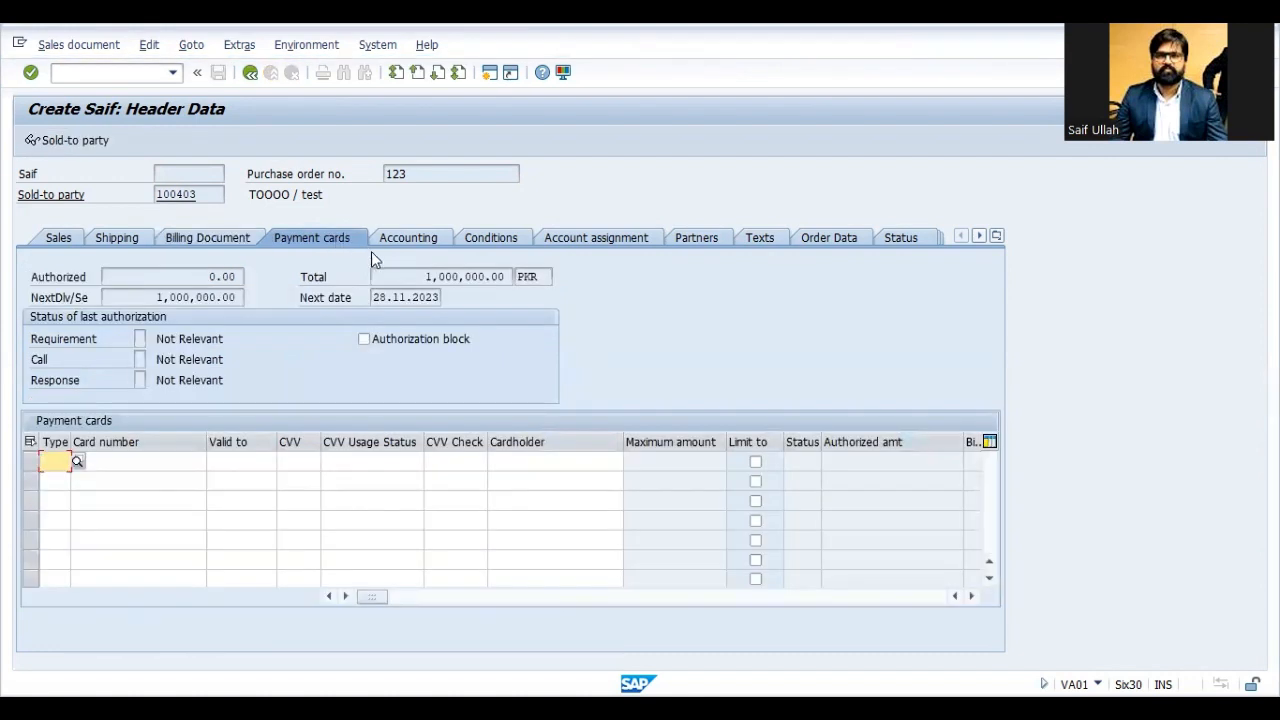
click(418, 238)
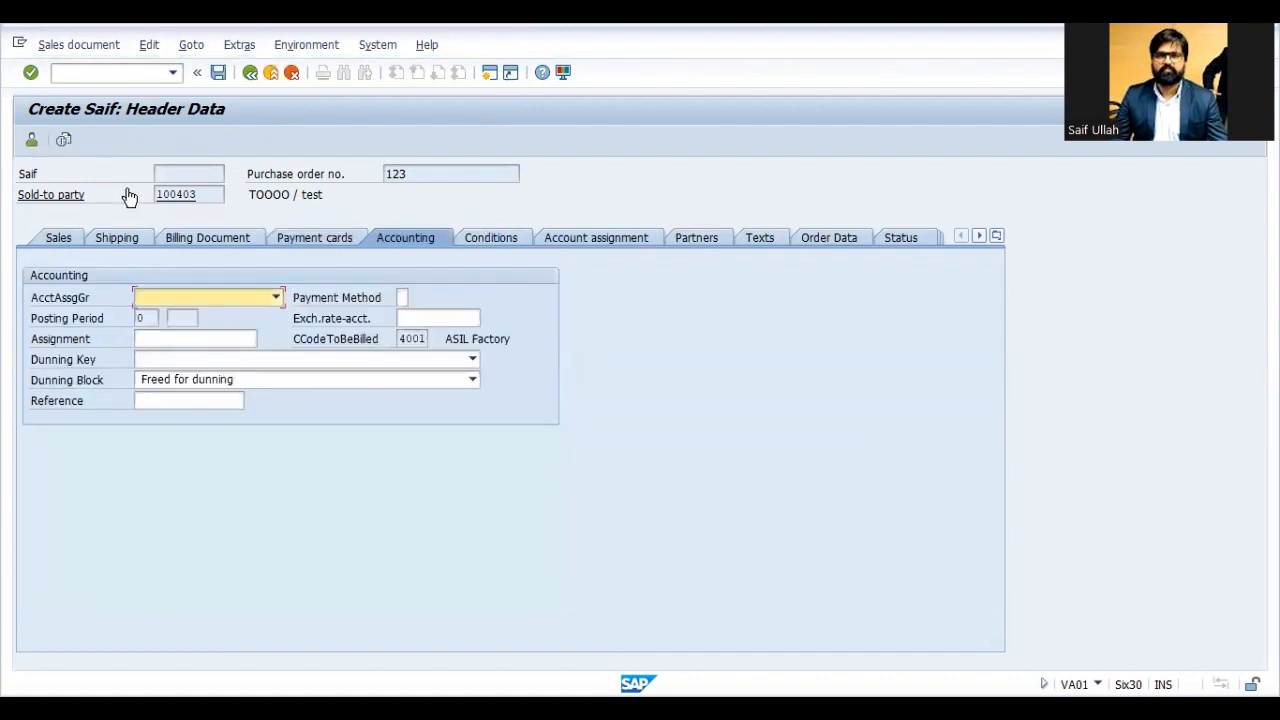
click(252, 76)
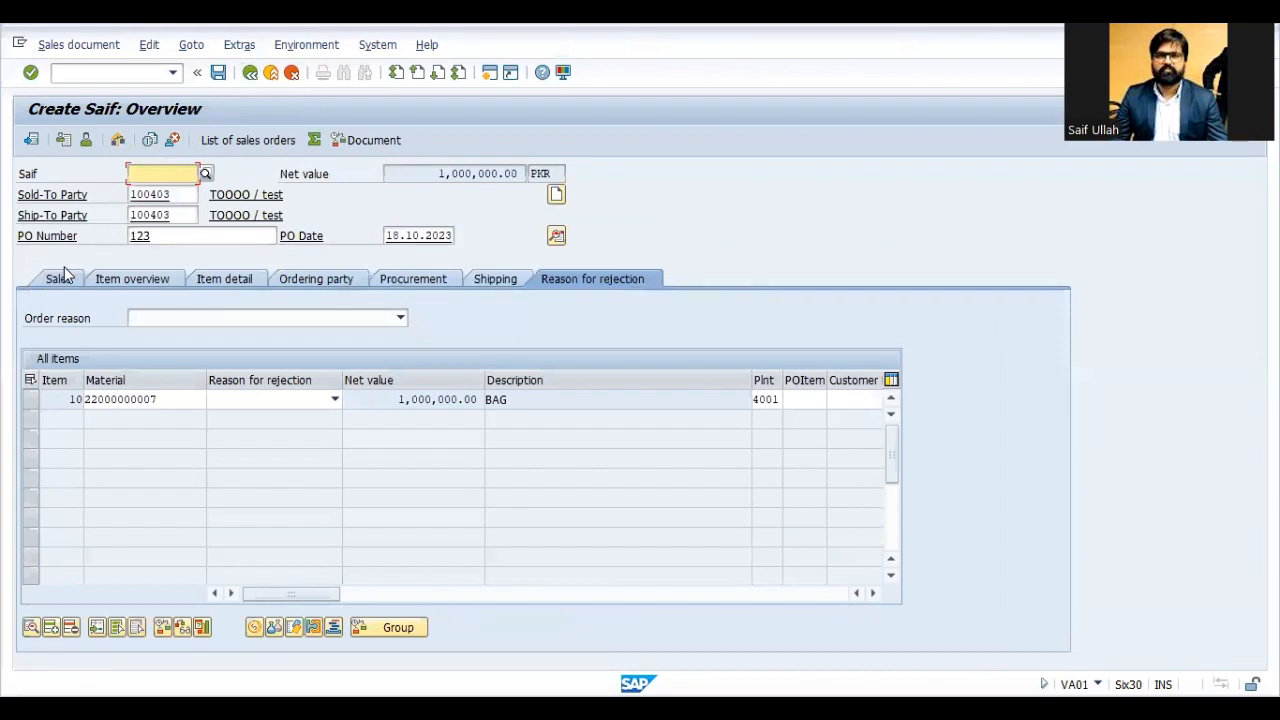
Save the sales order from its sales overview and exit order creation to SAP Easy Access
click(60, 278)
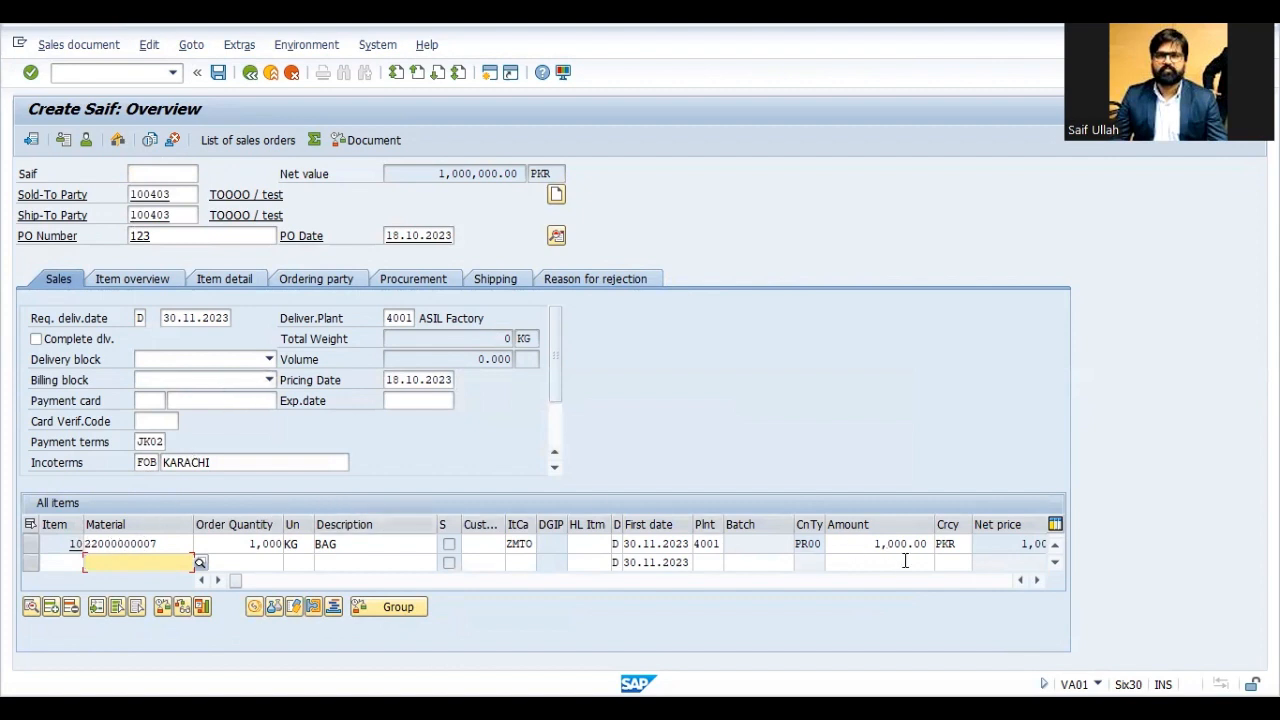
click(220, 74)
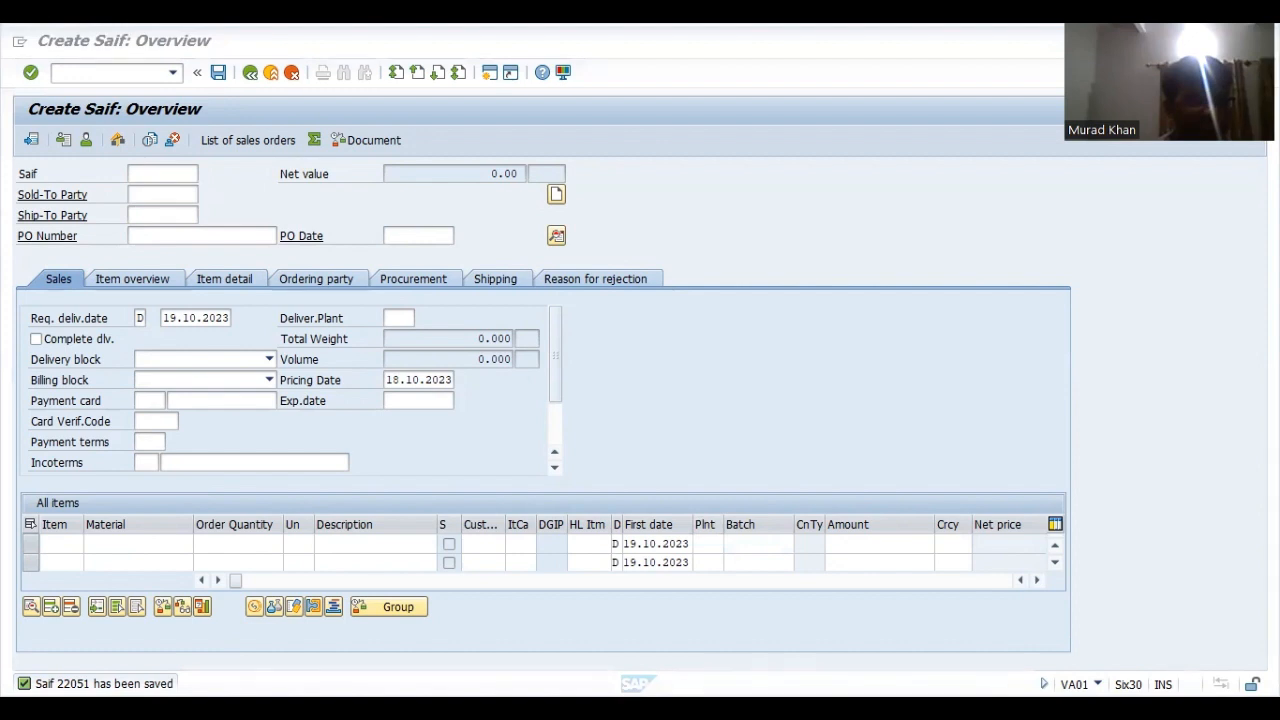
click(156, 84)
click(270, 76)
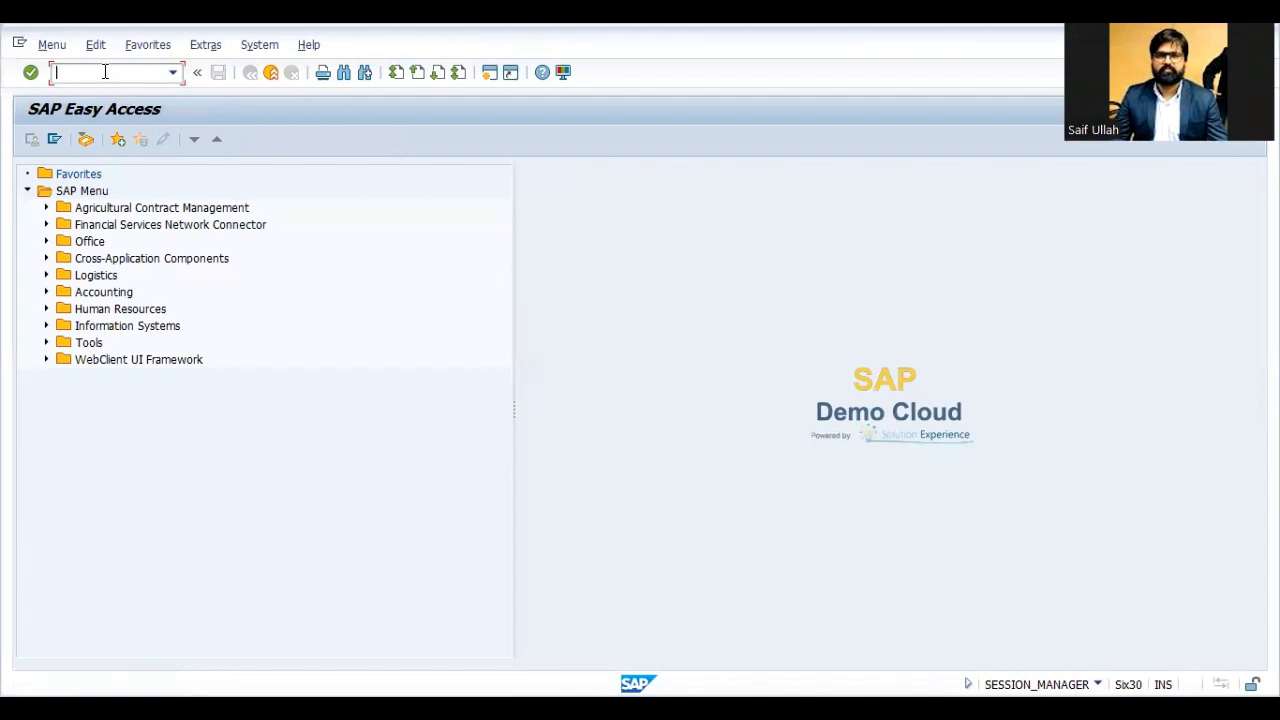
Open transaction MIGO and load the first suggested production order for a goods receipt
text(migo)
key(Return)
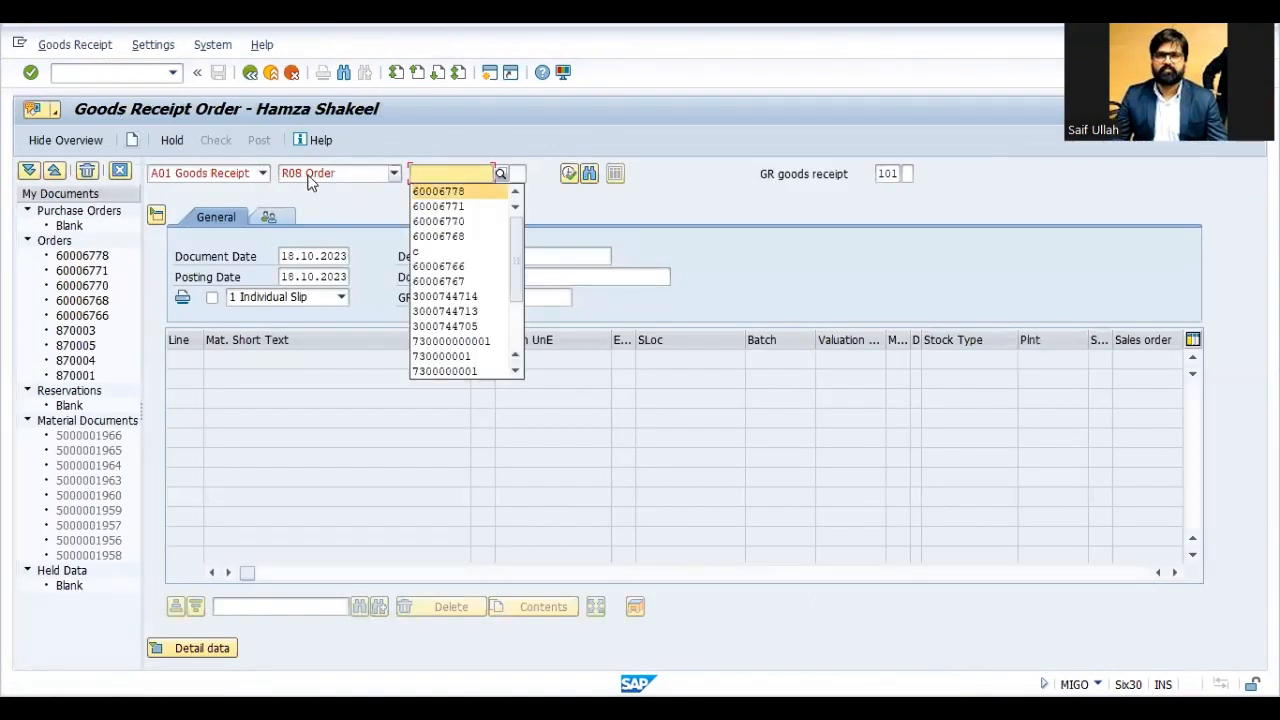
click(438, 191)
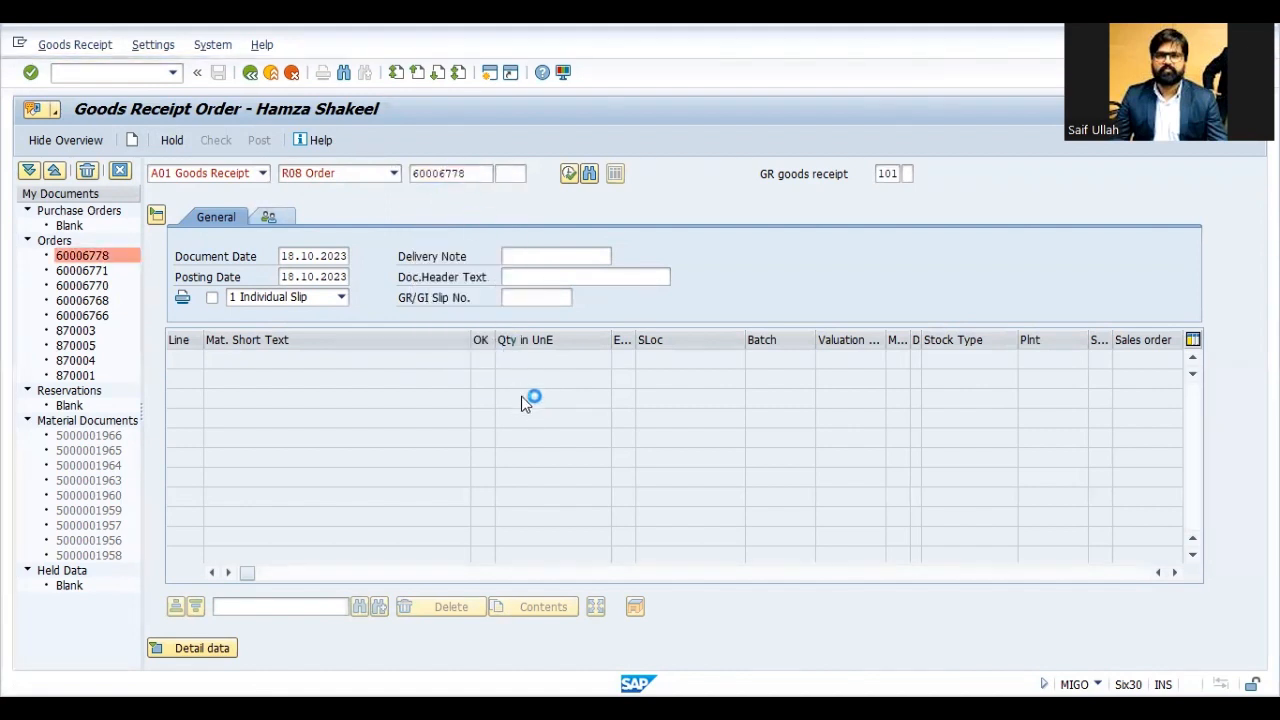
Mark the BAG line as OK and set its receipt quantity to 10 KG and storage location to 1004
click(483, 359)
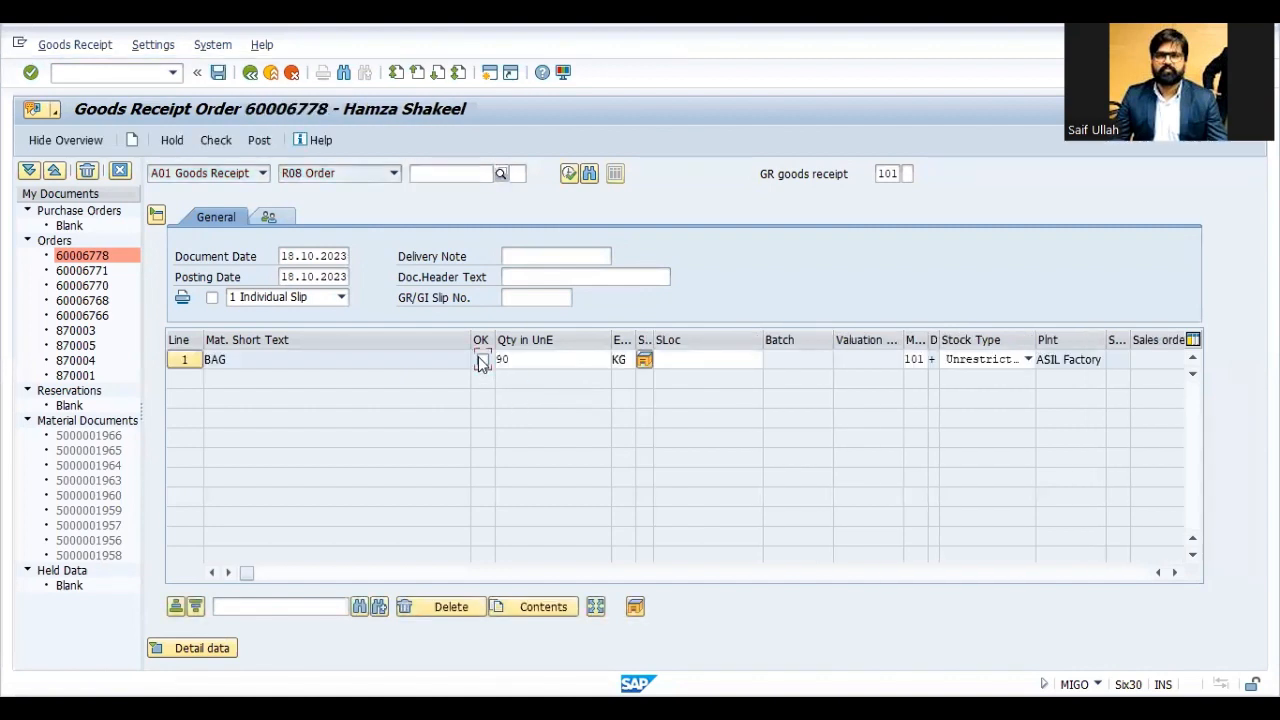
click(517, 359)
key(BackSpace)
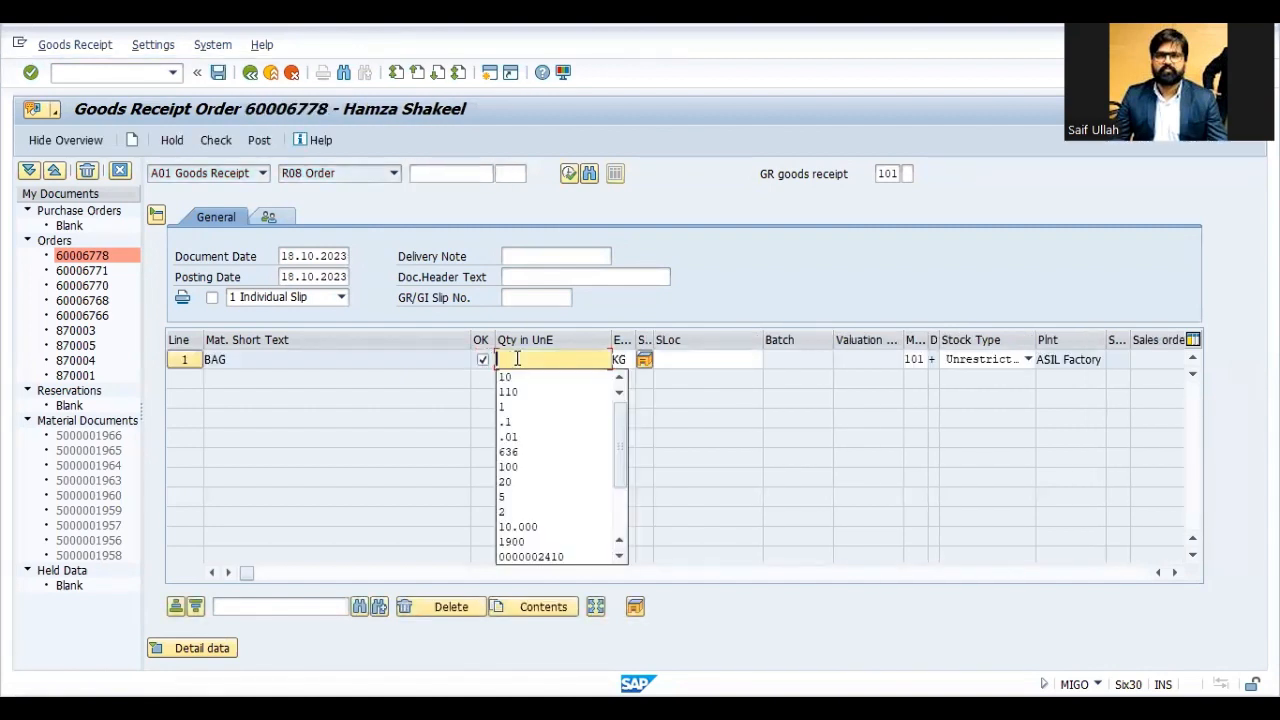
text(10)
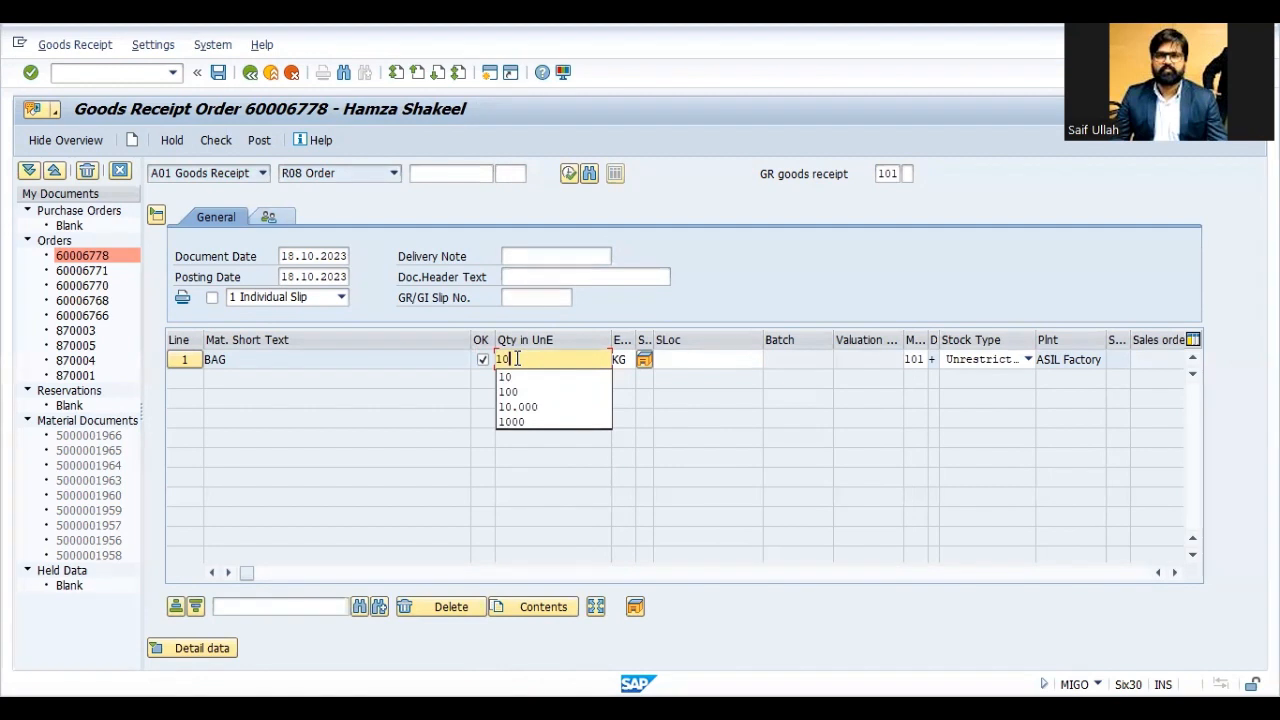
click(676, 360)
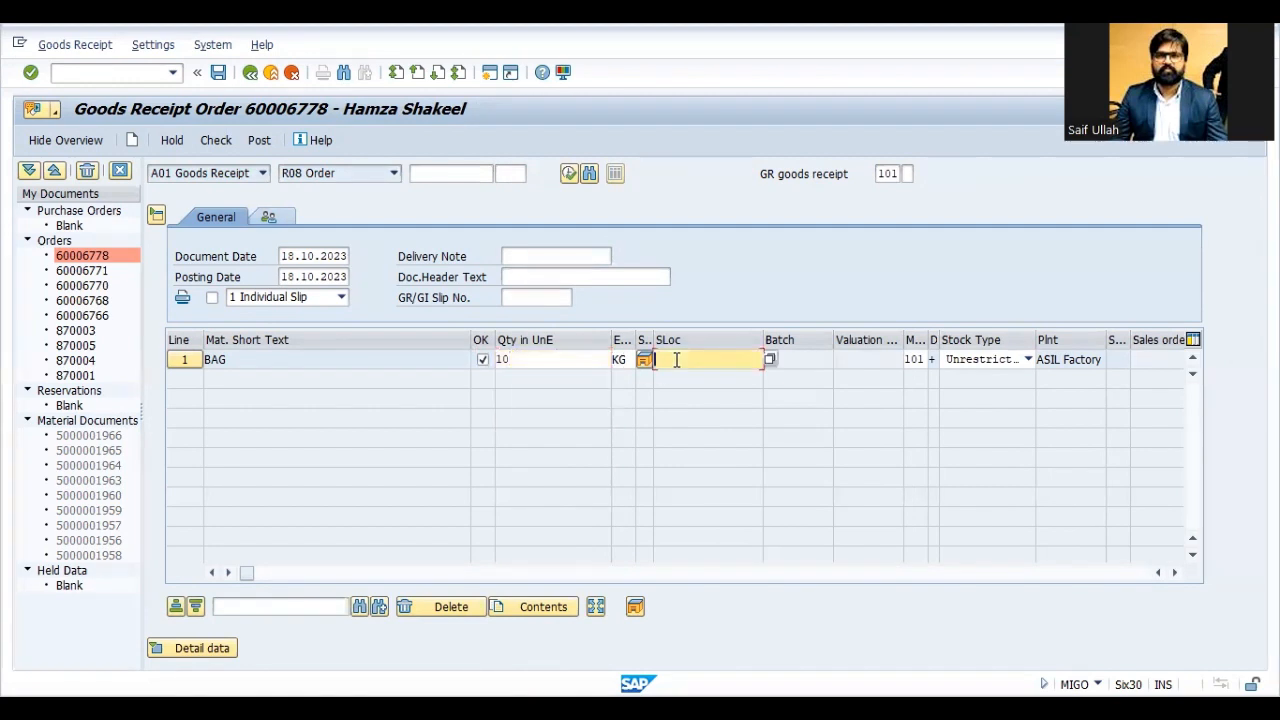
click(578, 360)
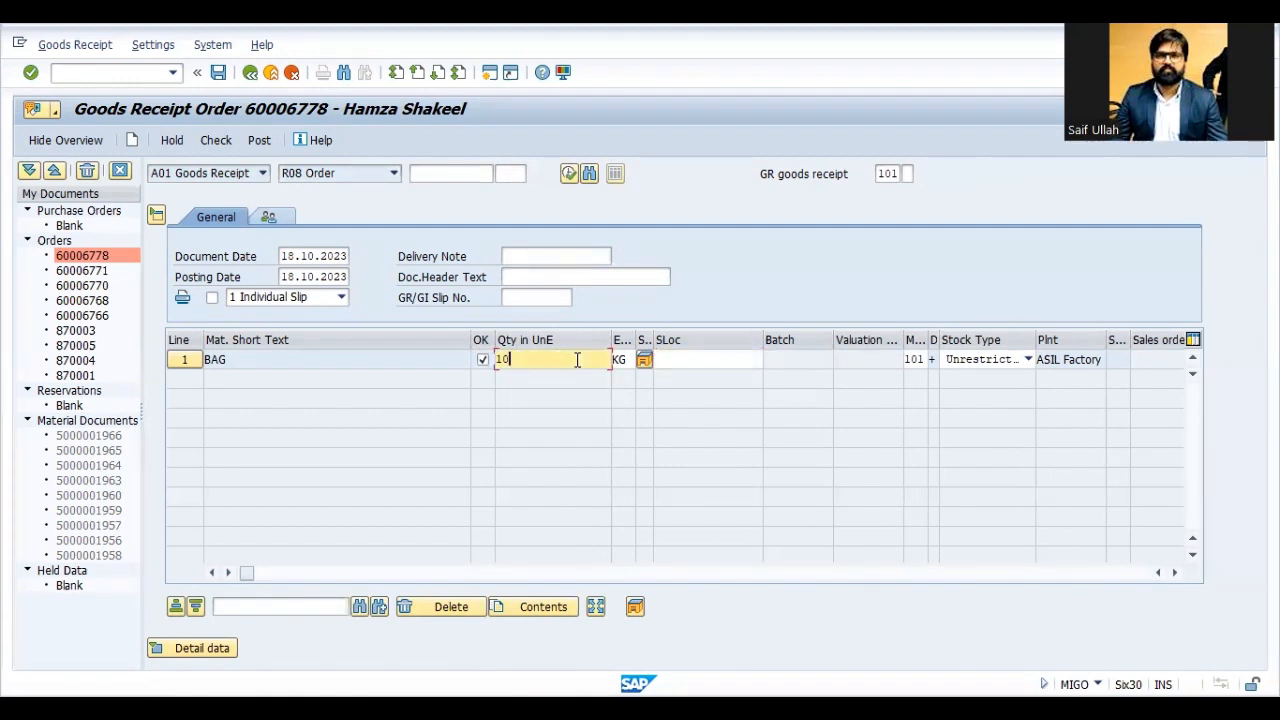
click(681, 356)
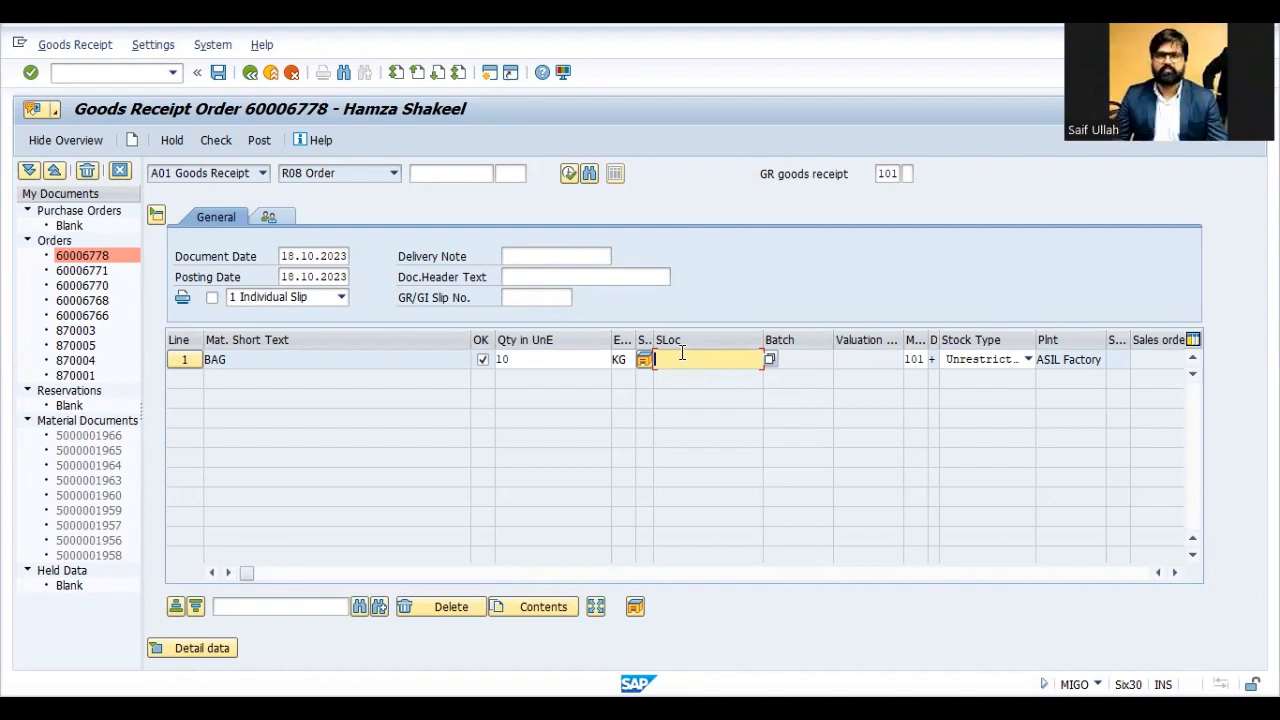
click(682, 353)
text(1004)
key(Return)
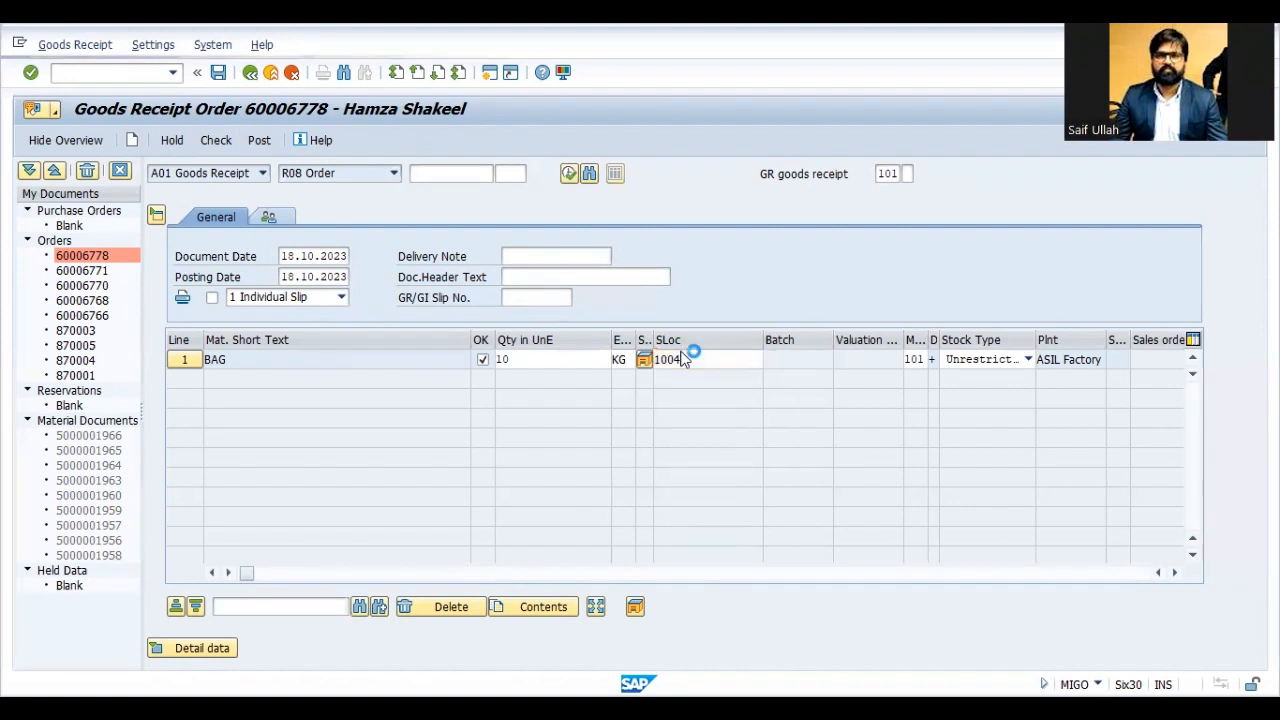
Set the goods receipt posting date to 01.07.2023 and post the receipt
double_click(284, 277)
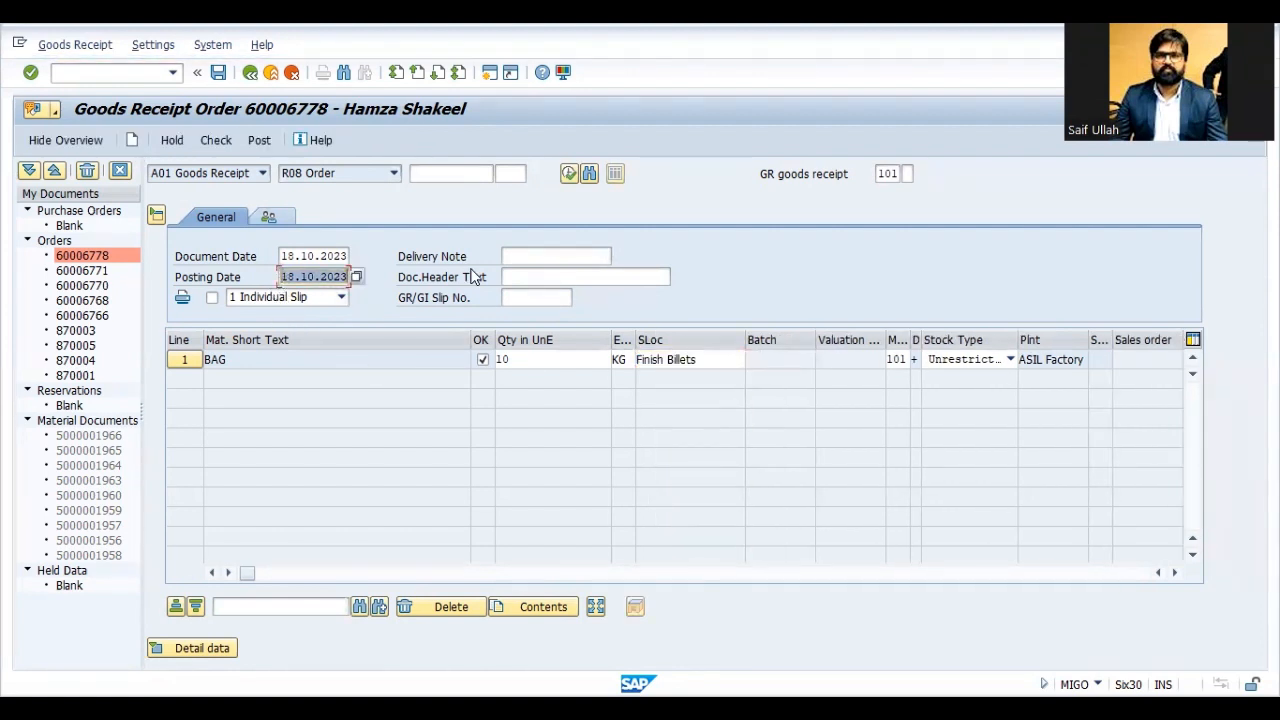
key(Delete)
key(Down)
key(Return)
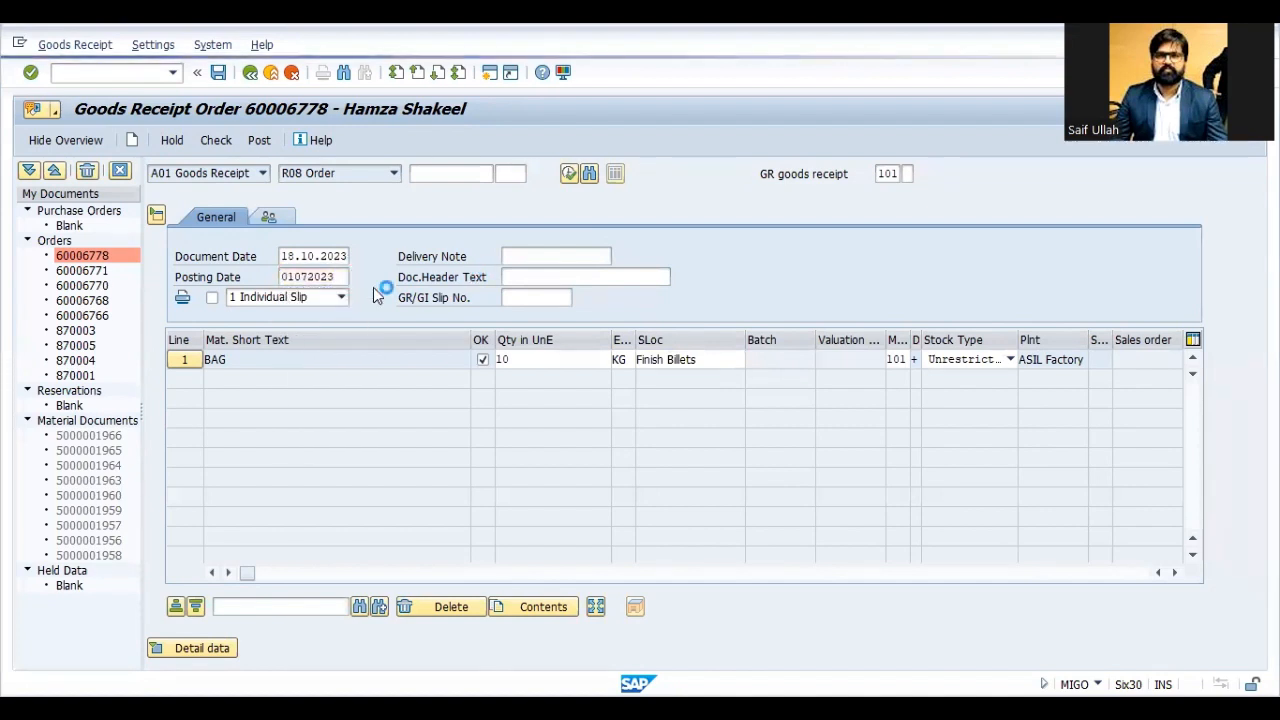
click(266, 144)
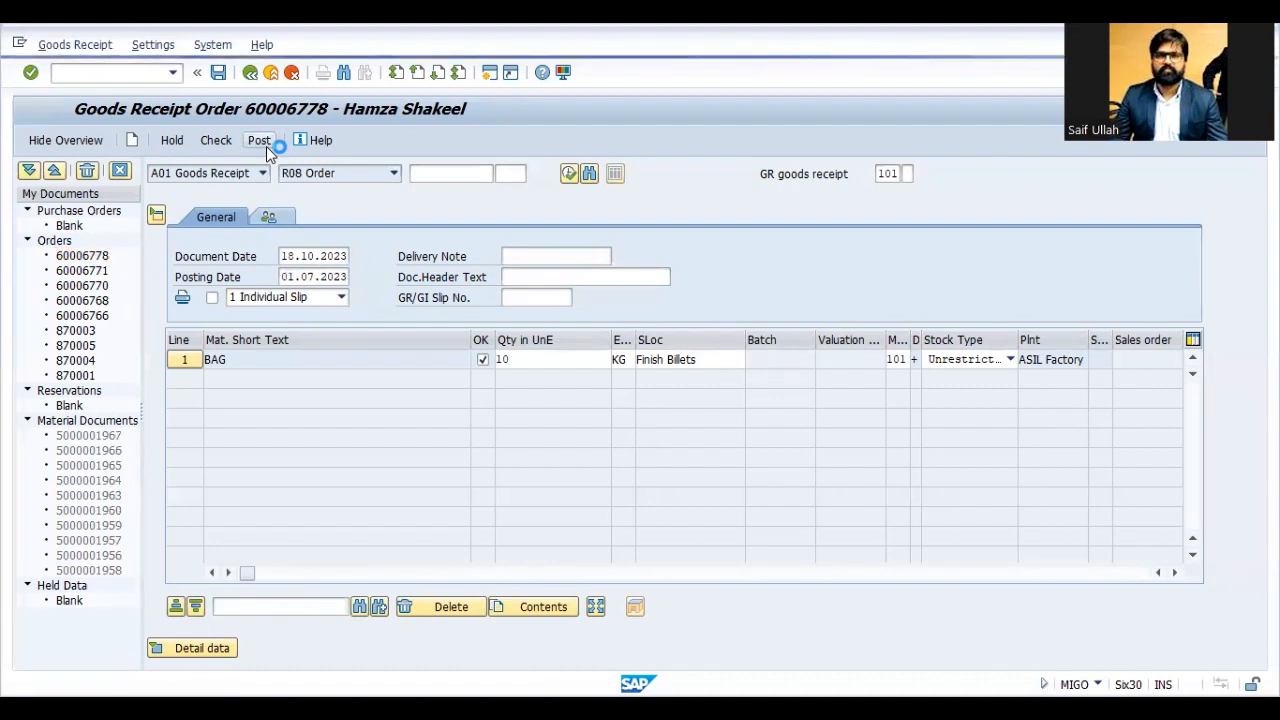
click(279, 86)
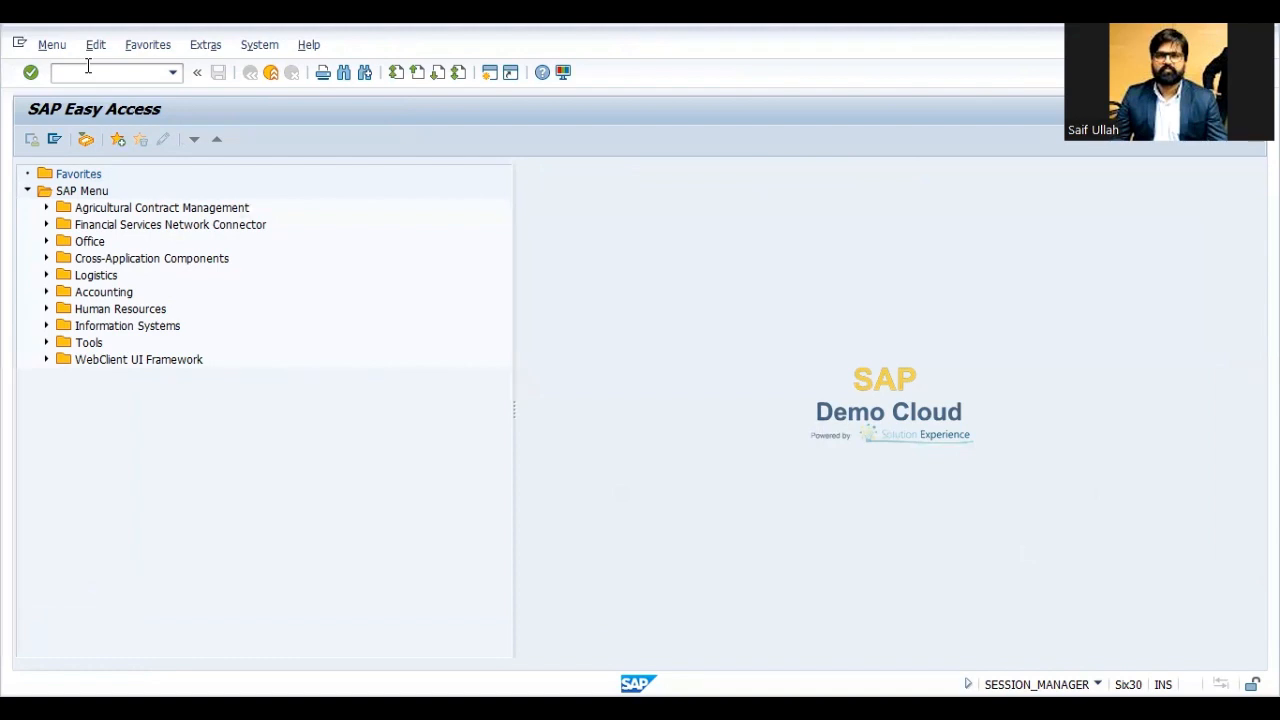
Open the material document list with transaction MB51
text(mb)
text(5b)
key(Return)
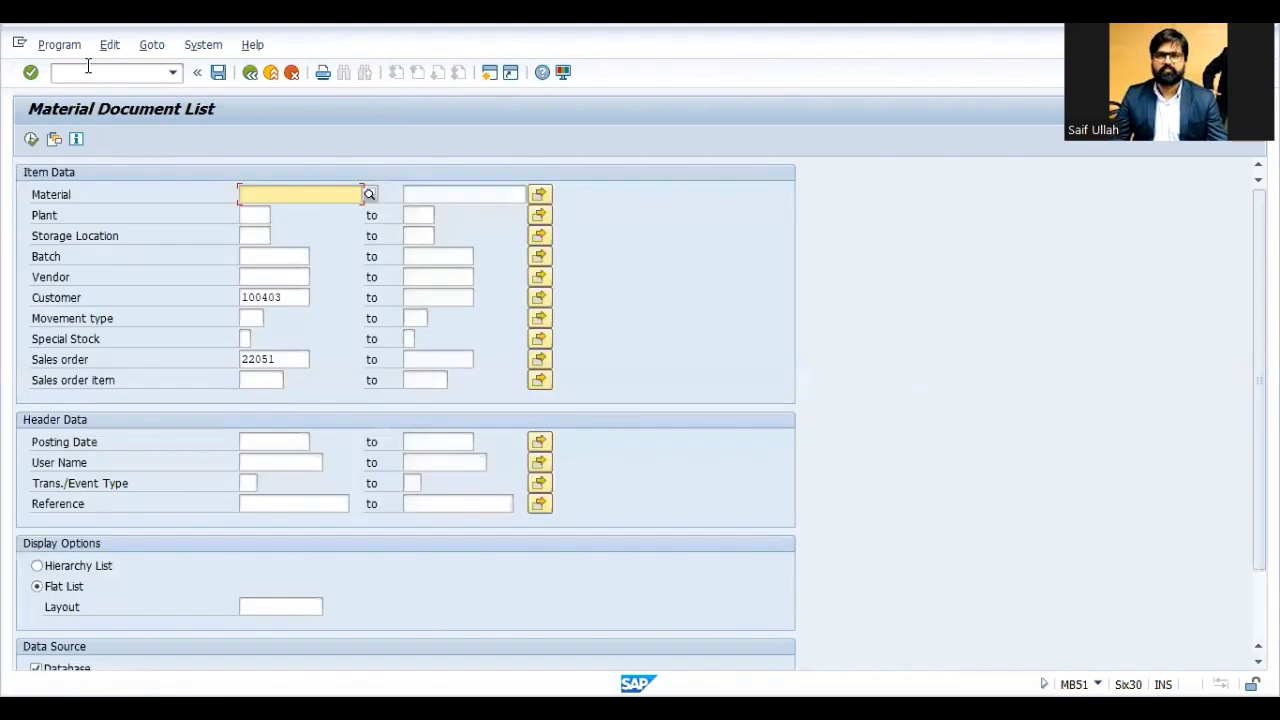
Clear the customer and sales order filters in the material document selection
click(301, 298)
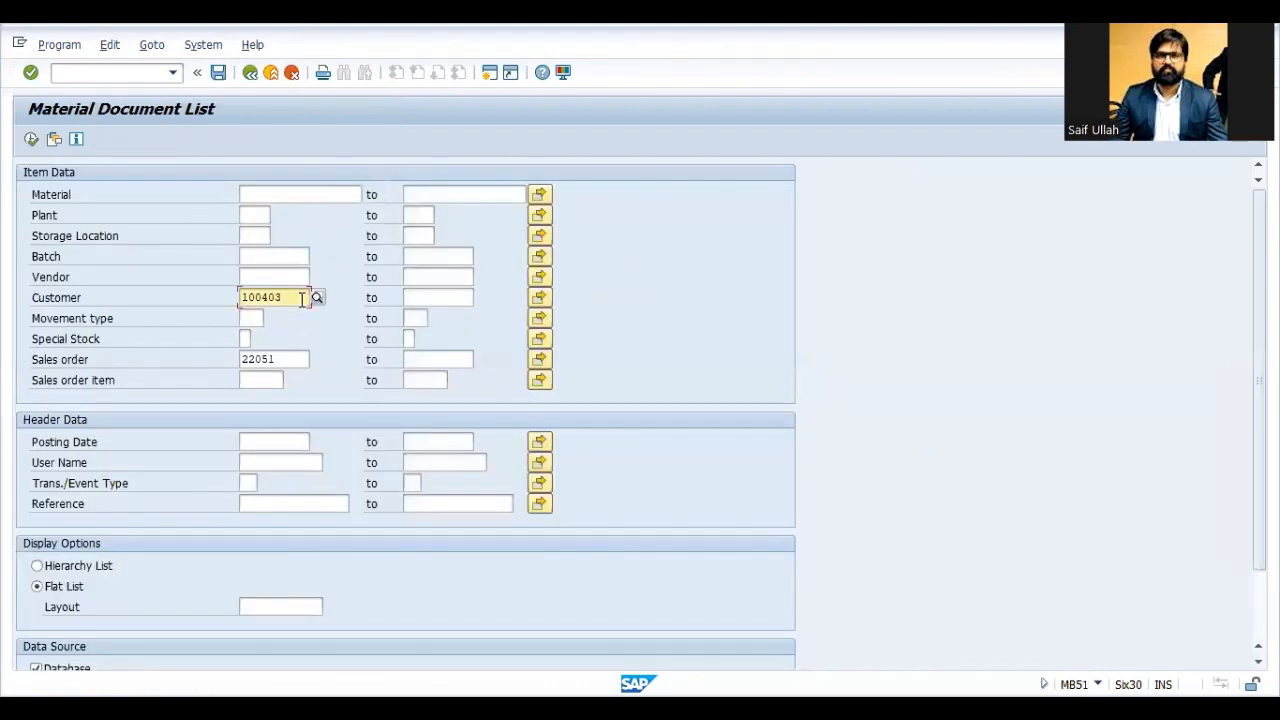
key(BackSpace)
key(BackSpace)
key(BackSpace)
key(BackSpace)
key(BackSpace)
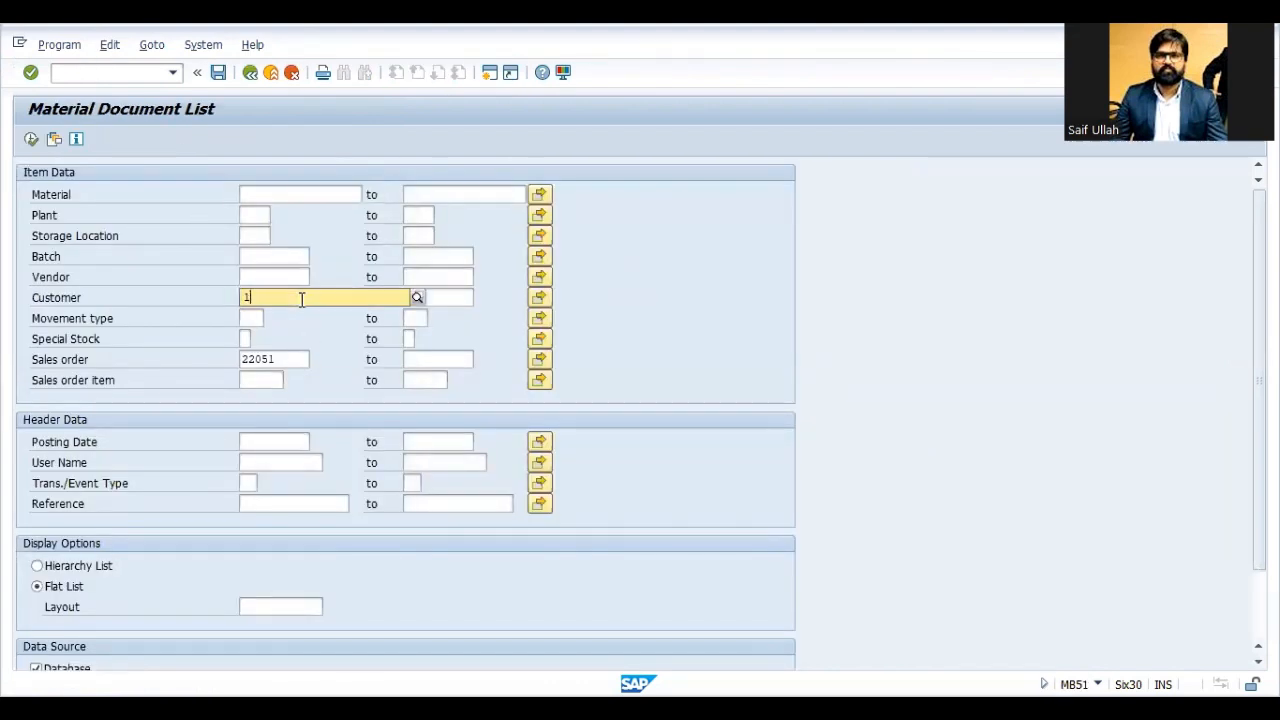
key(BackSpace)
click(292, 360)
key(BackSpace)
key(BackSpace)
key(BackSpace)
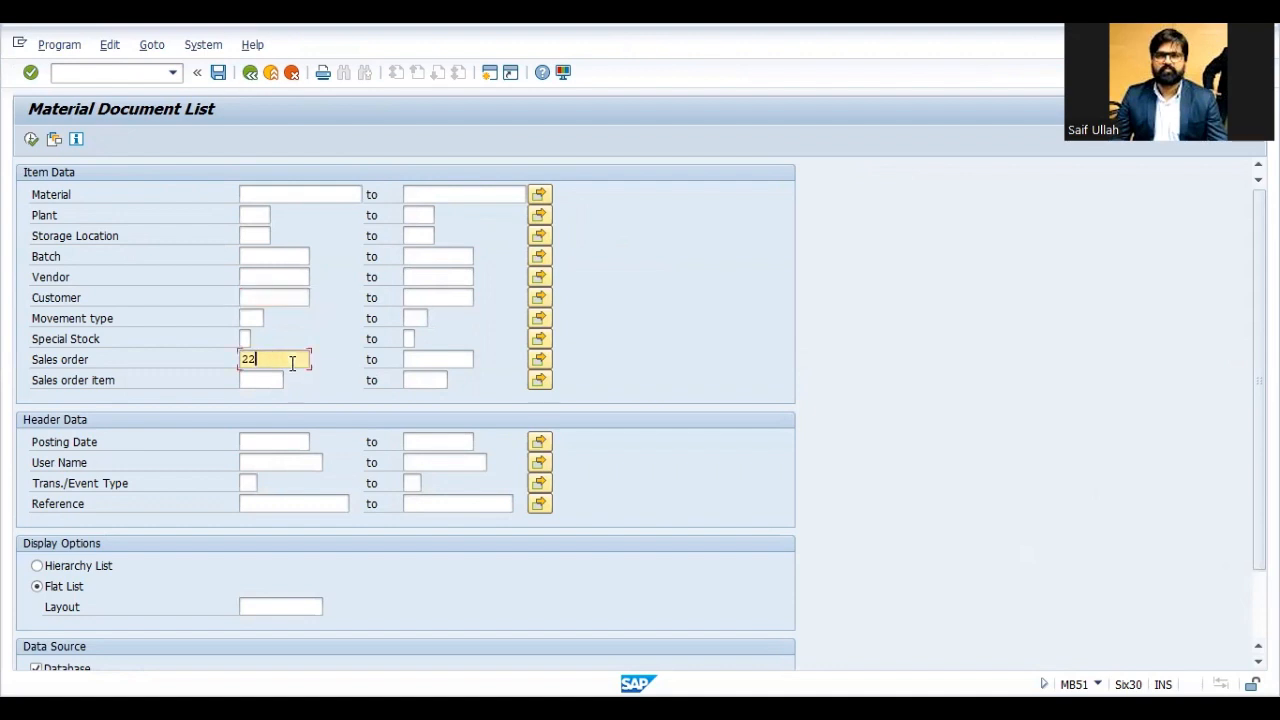
key(BackSpace)
key(BackSpace)
click(294, 192)
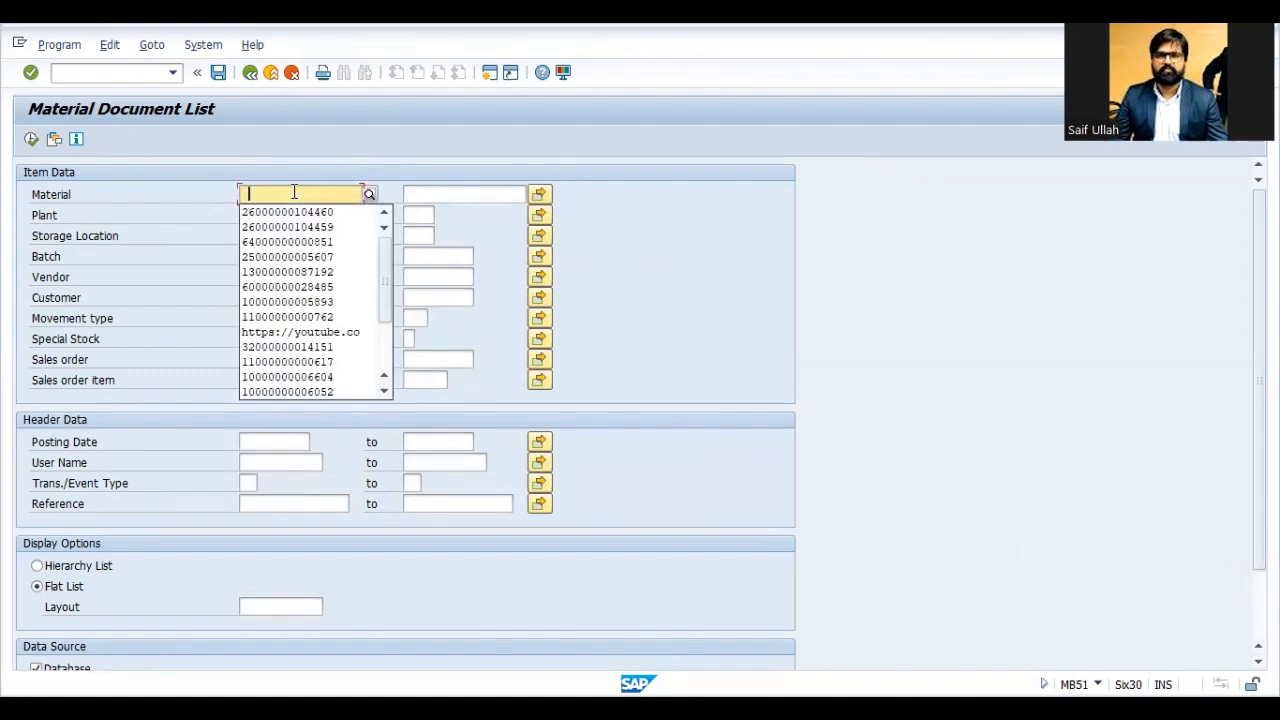
text(MD6)
key(BackSpace)
key(BackSpace)
key(BackSpace)
text(220000000)
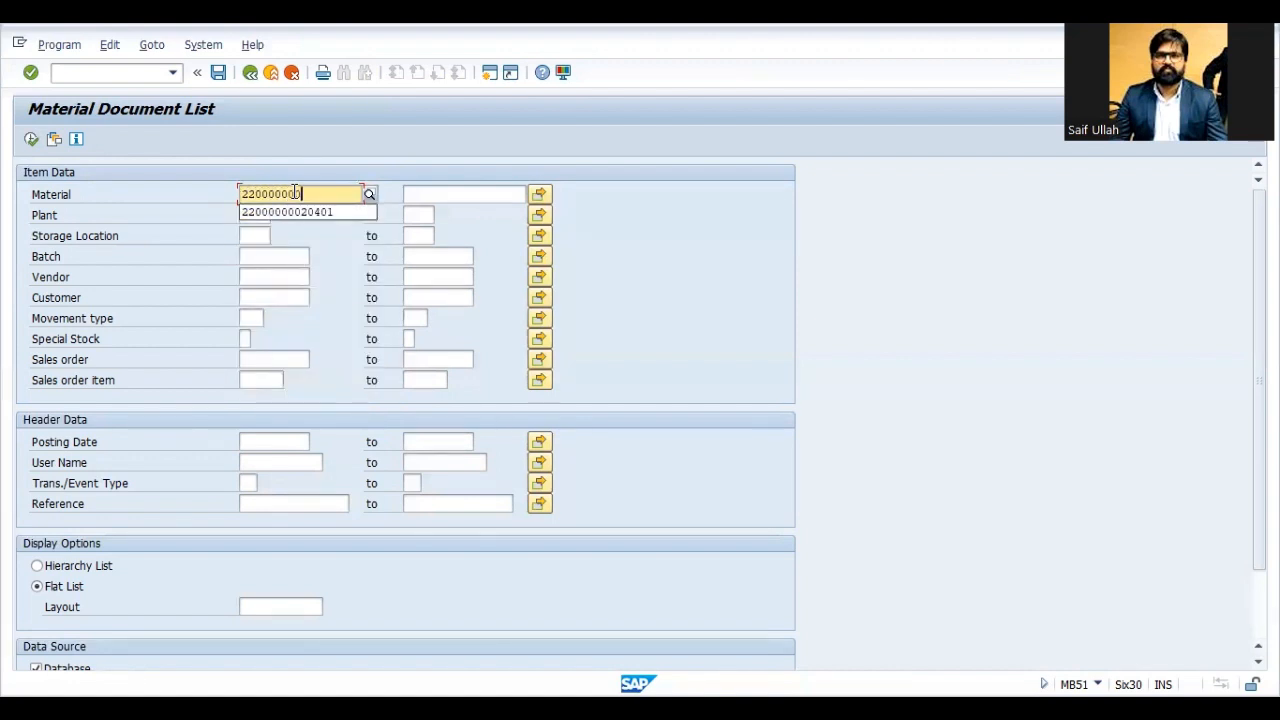
text(7)
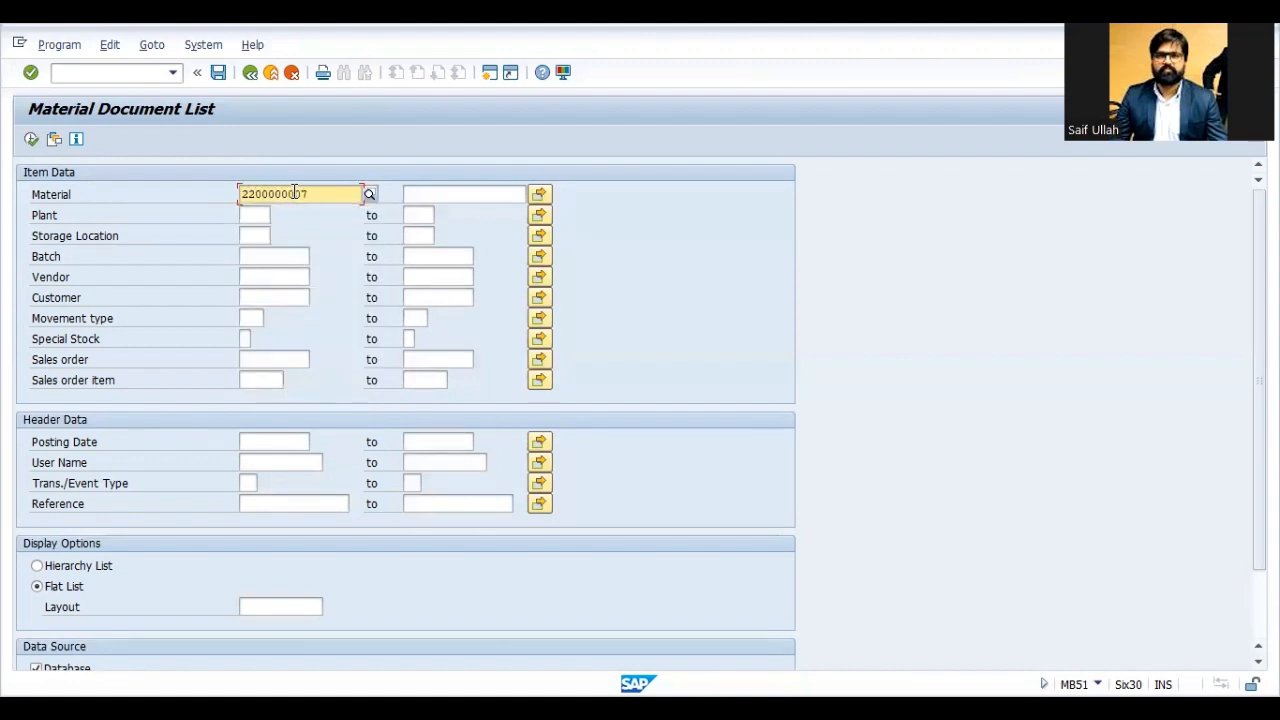
key(Return)
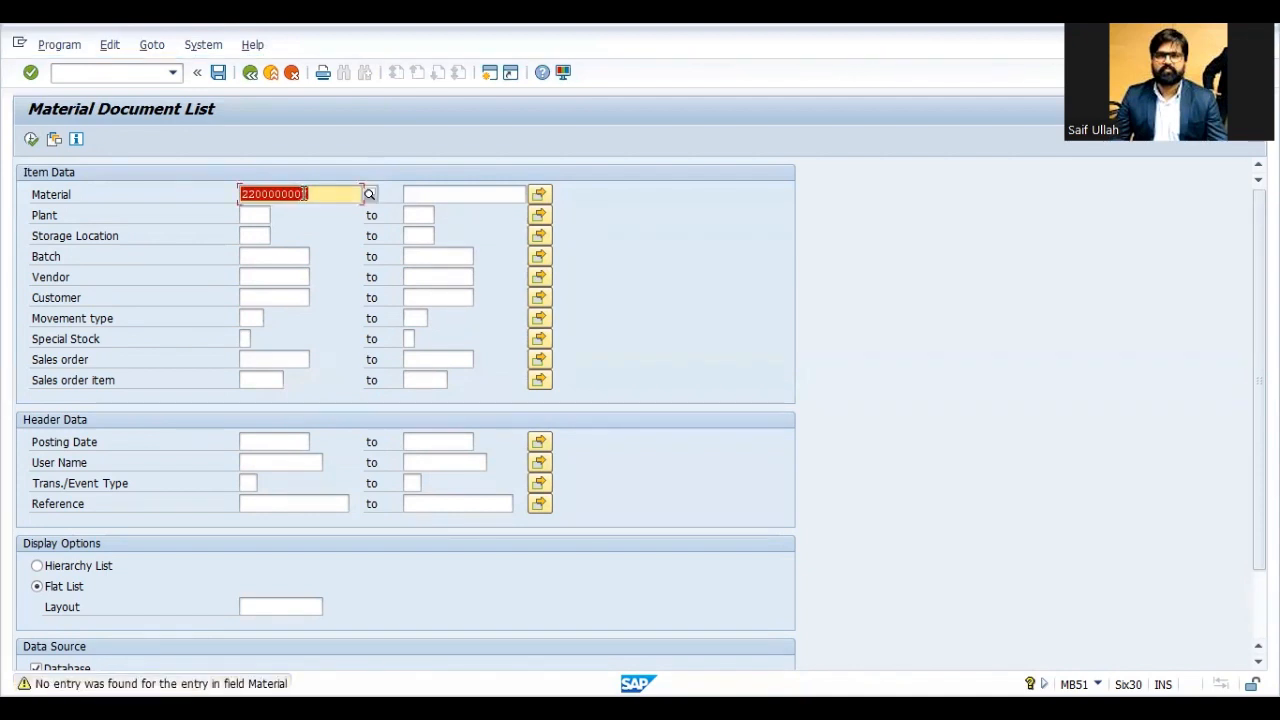
click(304, 193)
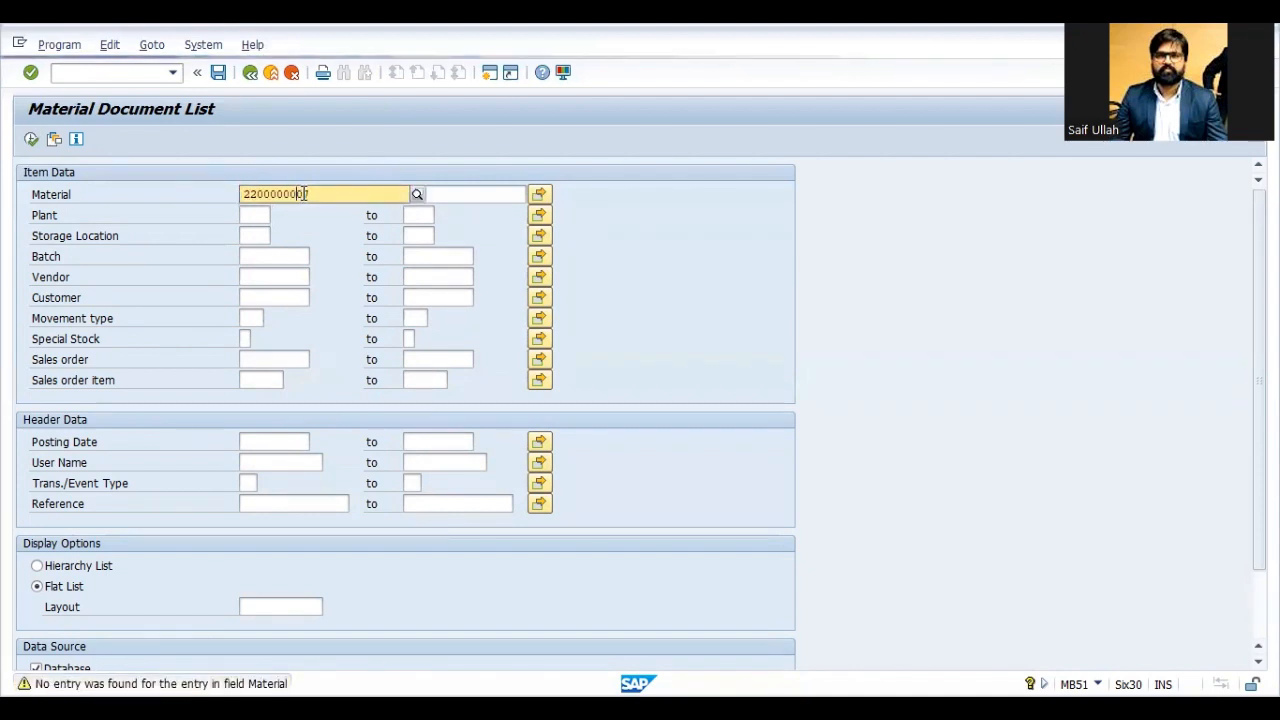
text(7)
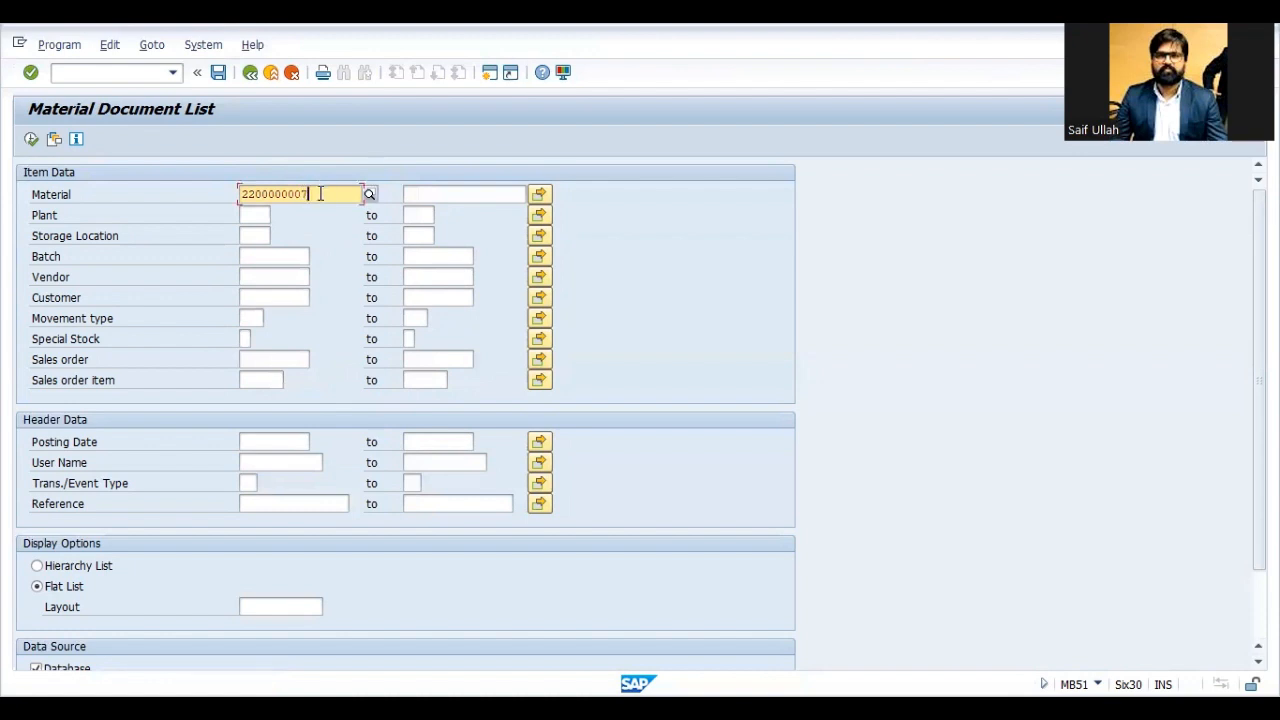
drag(320, 193, 62, 217)
key(Delete)
Set the plant to 4001 and the storage location to 1004, and run the material document list
click(251, 222)
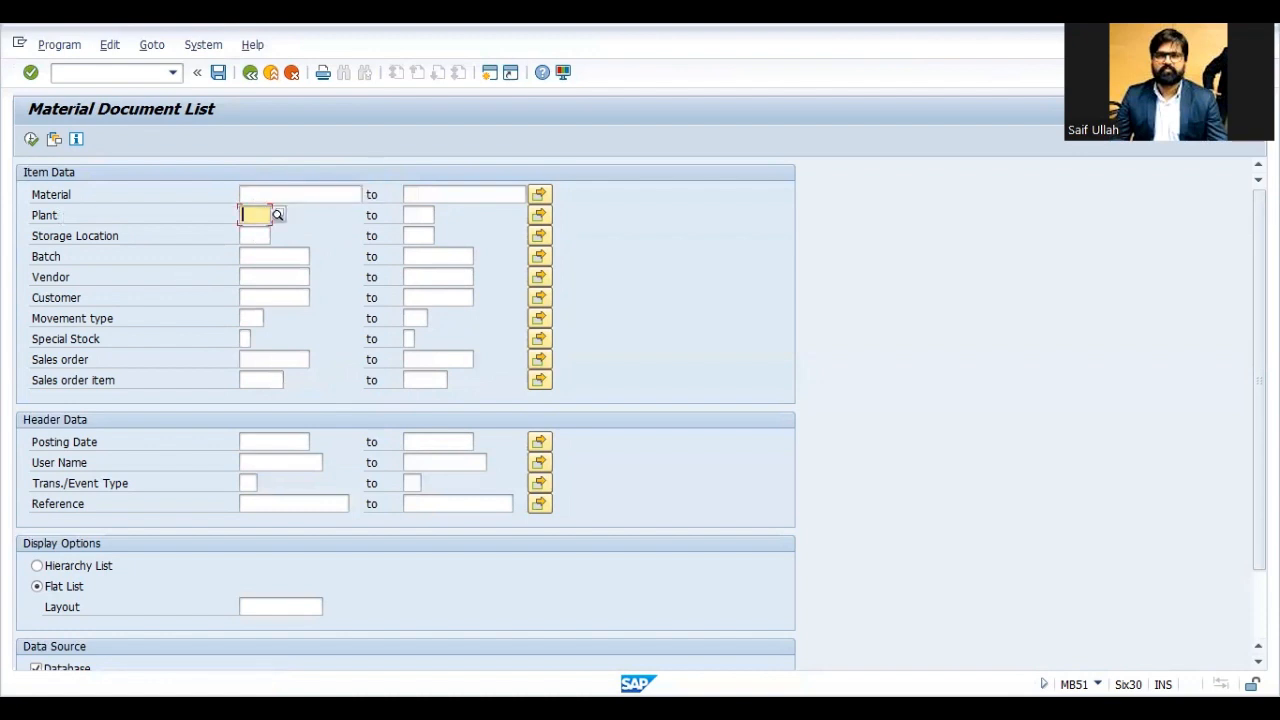
text(4001)
key(Down)
text(1004)
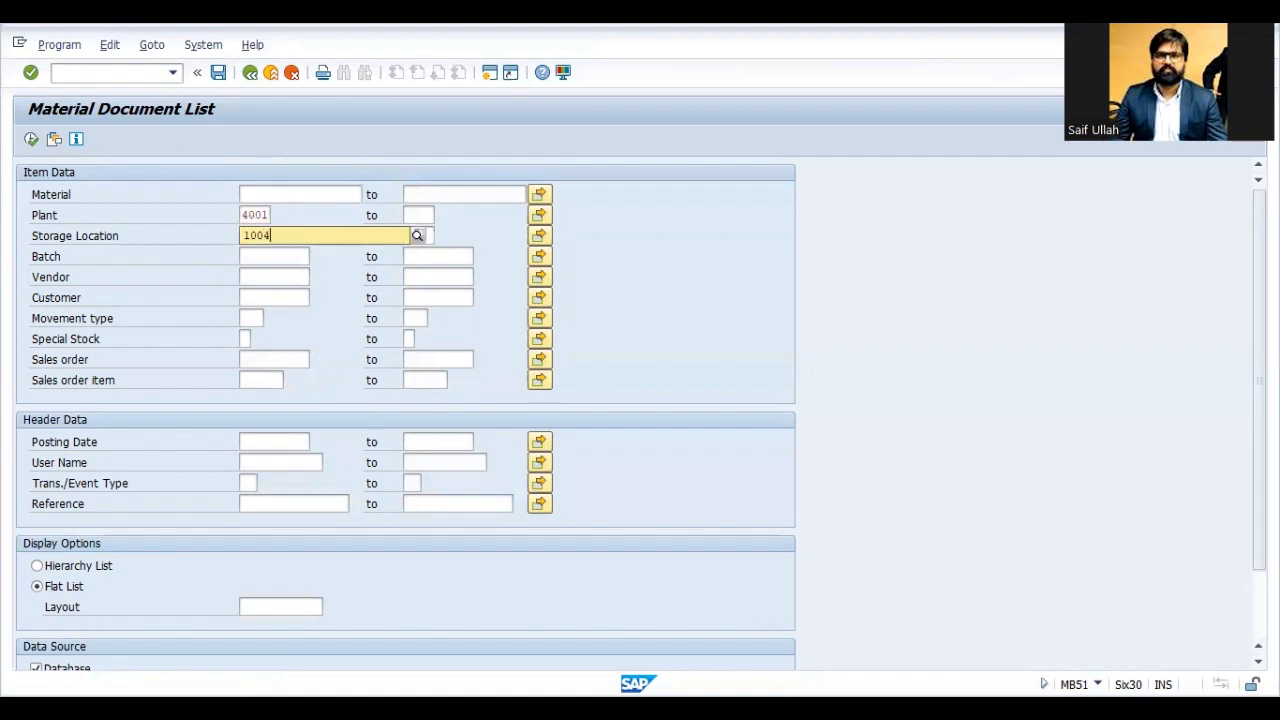
key(F8)
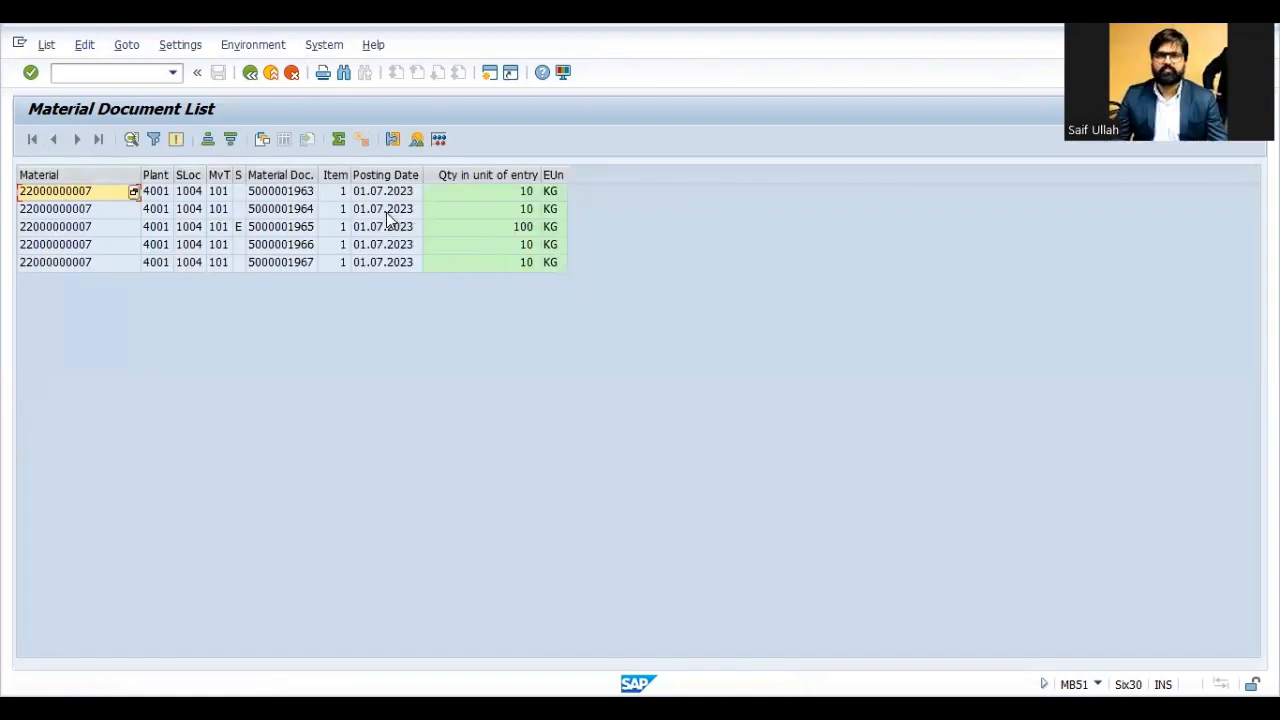
Apply the saved layout /SAP PP to the material document list
click(263, 141)
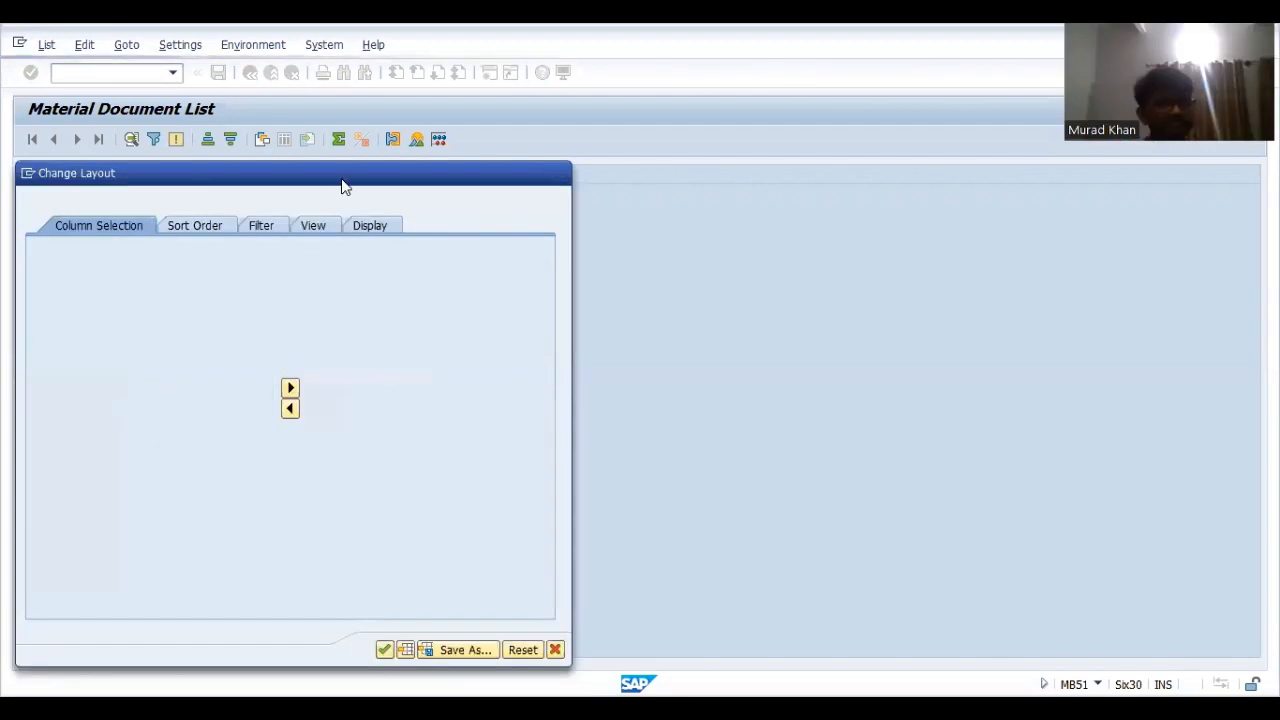
click(181, 45)
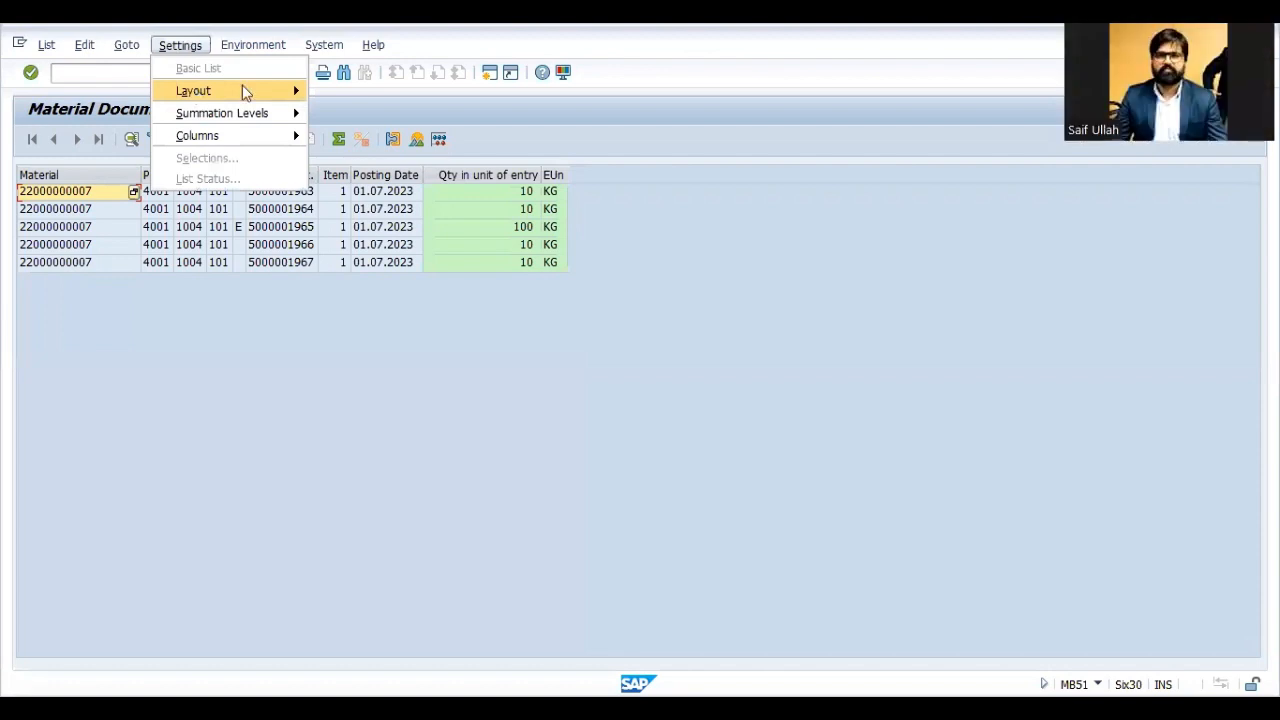
mouse_move(245, 91)
click(343, 107)
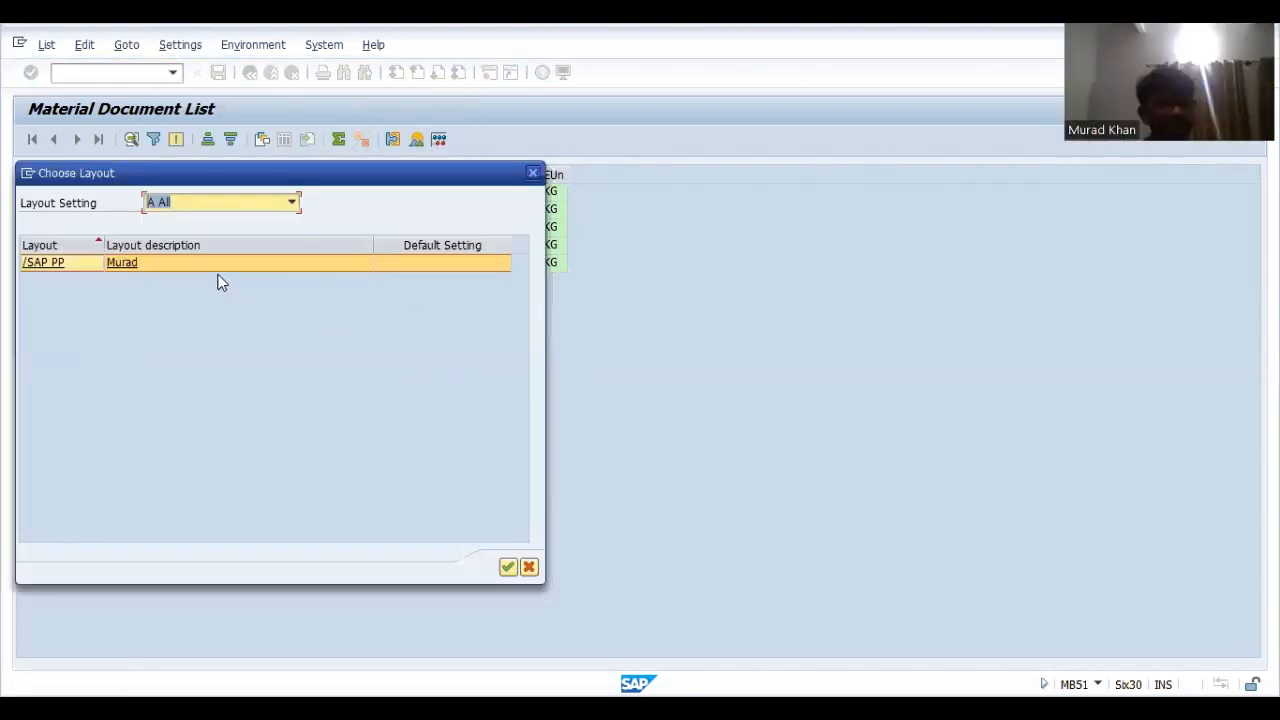
click(168, 265)
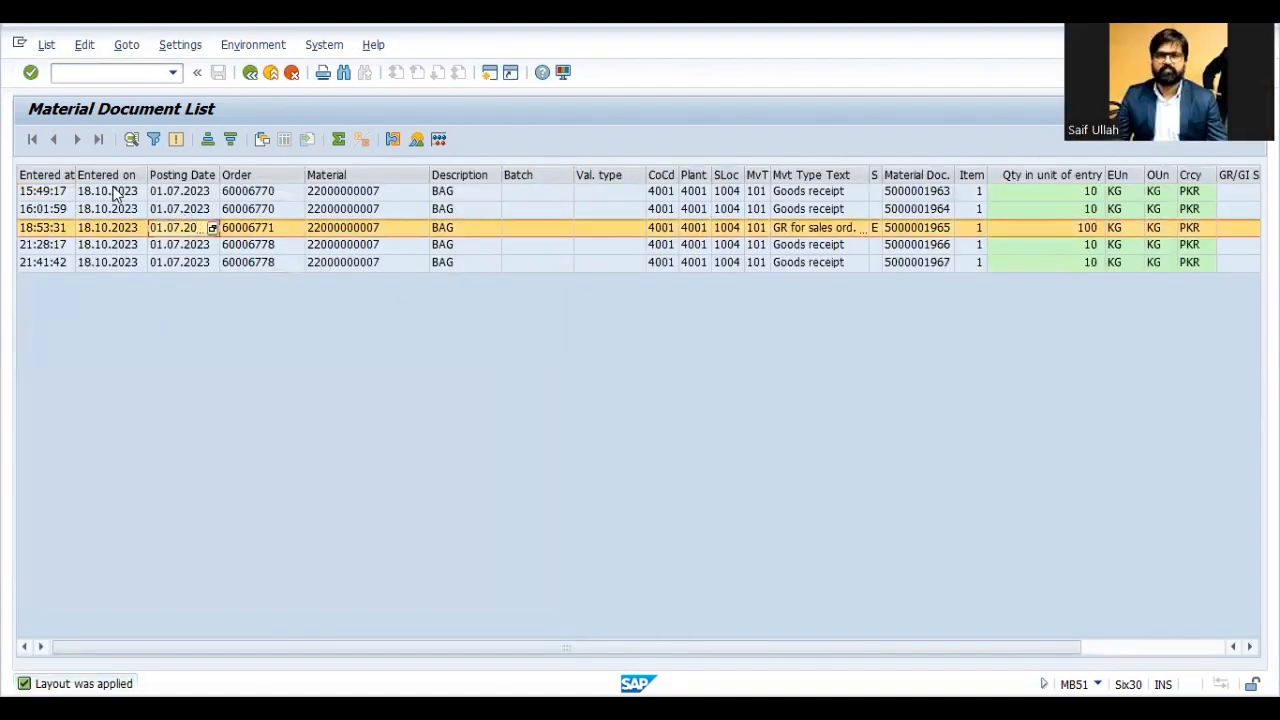
Examine the entry date, movement type, material document, quantity and user name columns of the listed goods receipts
click(108, 175)
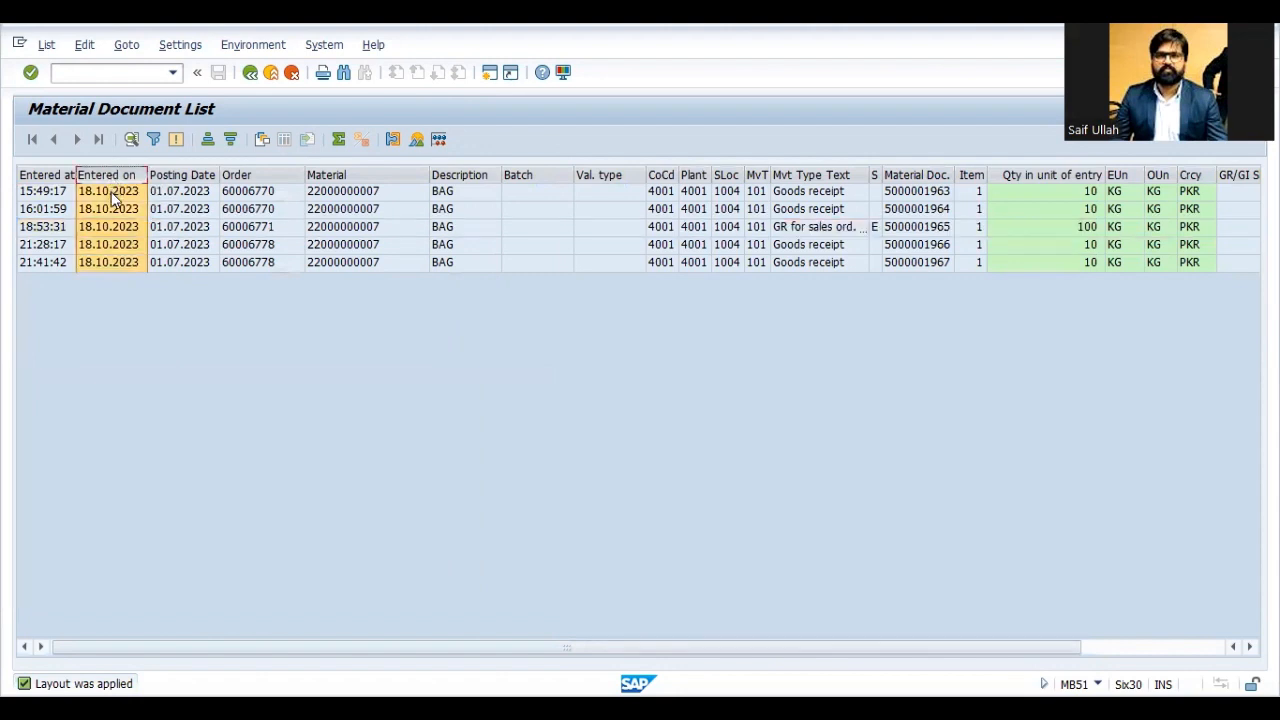
click(111, 193)
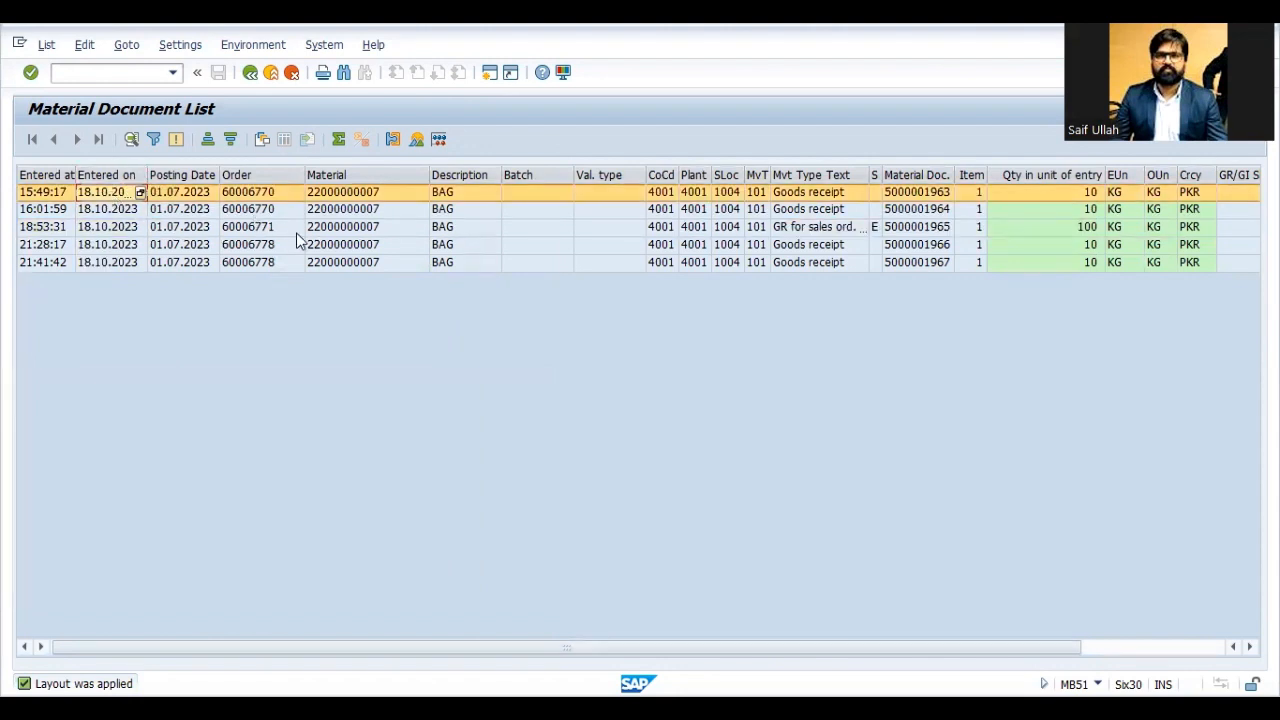
click(652, 192)
key(Right)
key(Right)
key(Right)
key(Right)
key(Right)
key(Right)
key(Right)
key(Right)
key(Right)
key(Right)
key(Right)
key(Right)
key(Right)
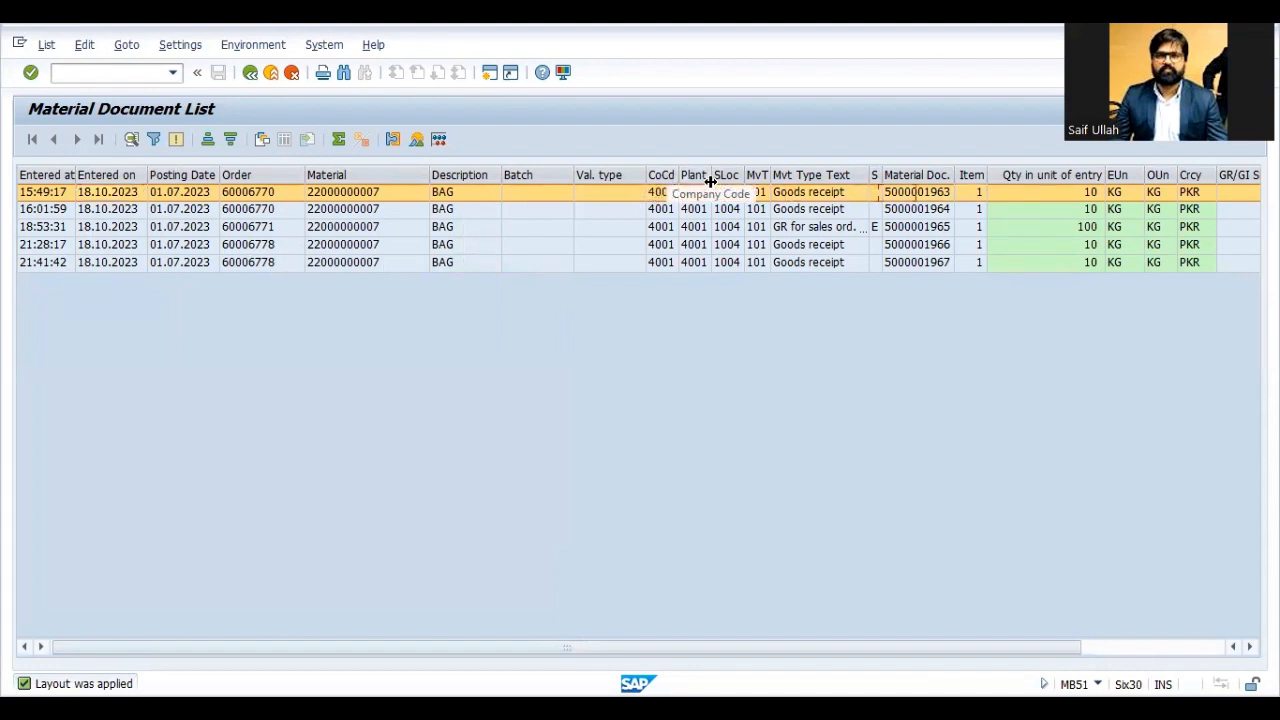
key(Right)
key(Right)
key(Right)
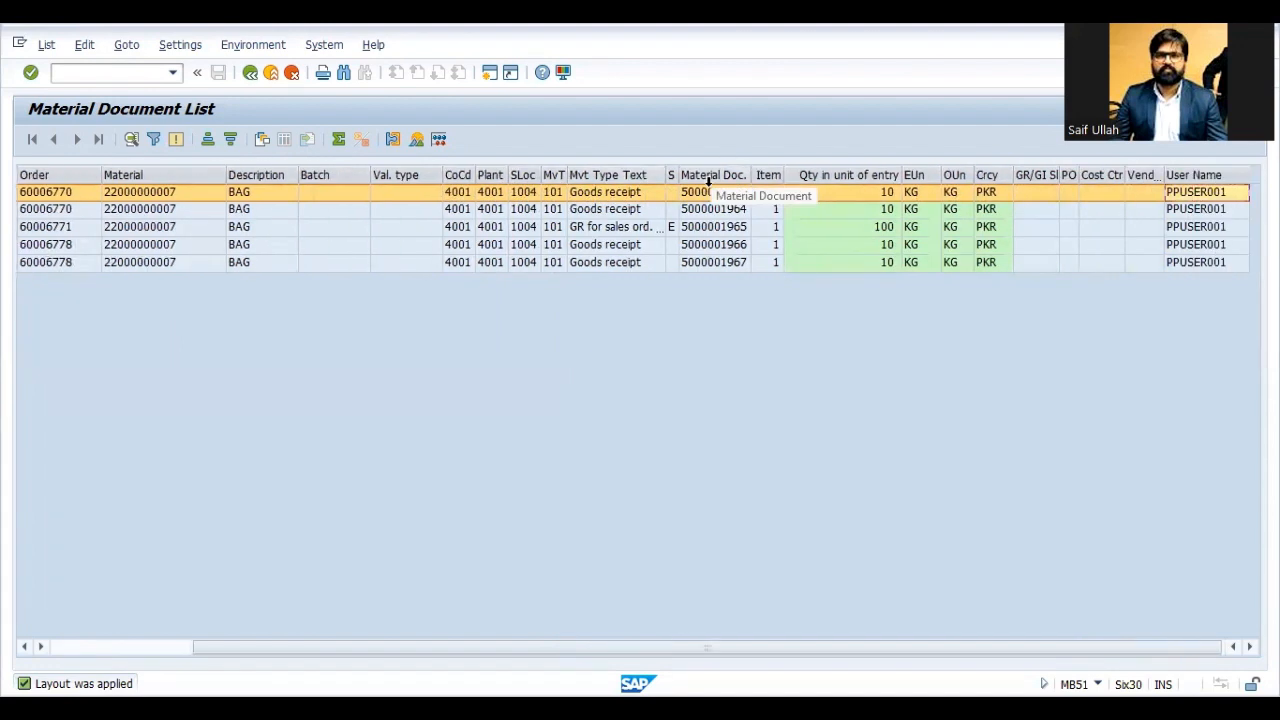
key(Down)
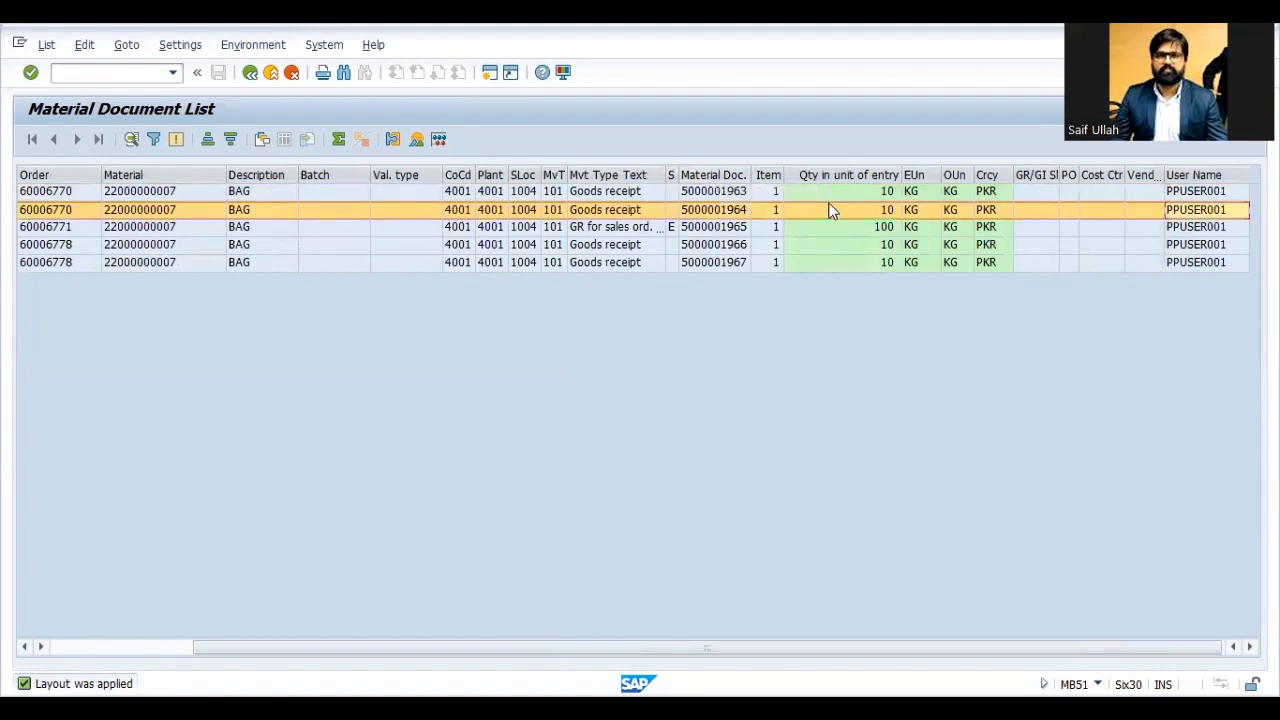
click(829, 198)
click(831, 212)
Sort the list by material document number in descending order, and exit the transaction
click(695, 175)
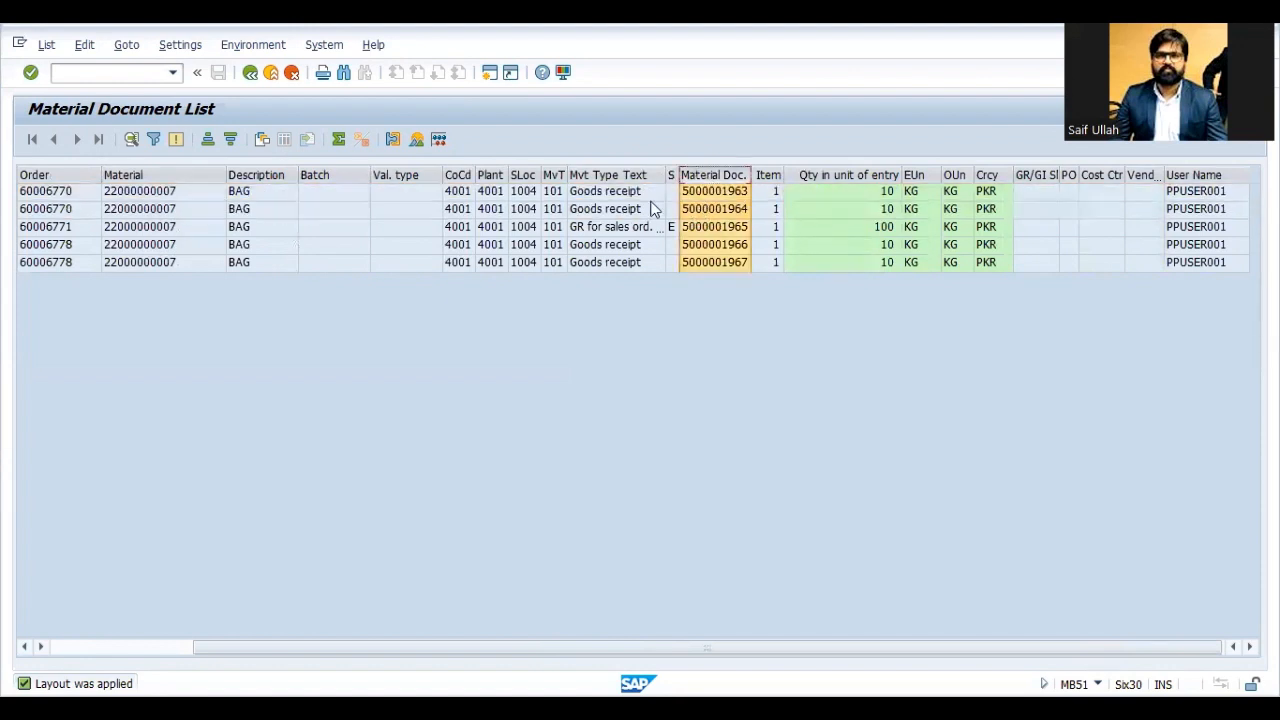
click(225, 143)
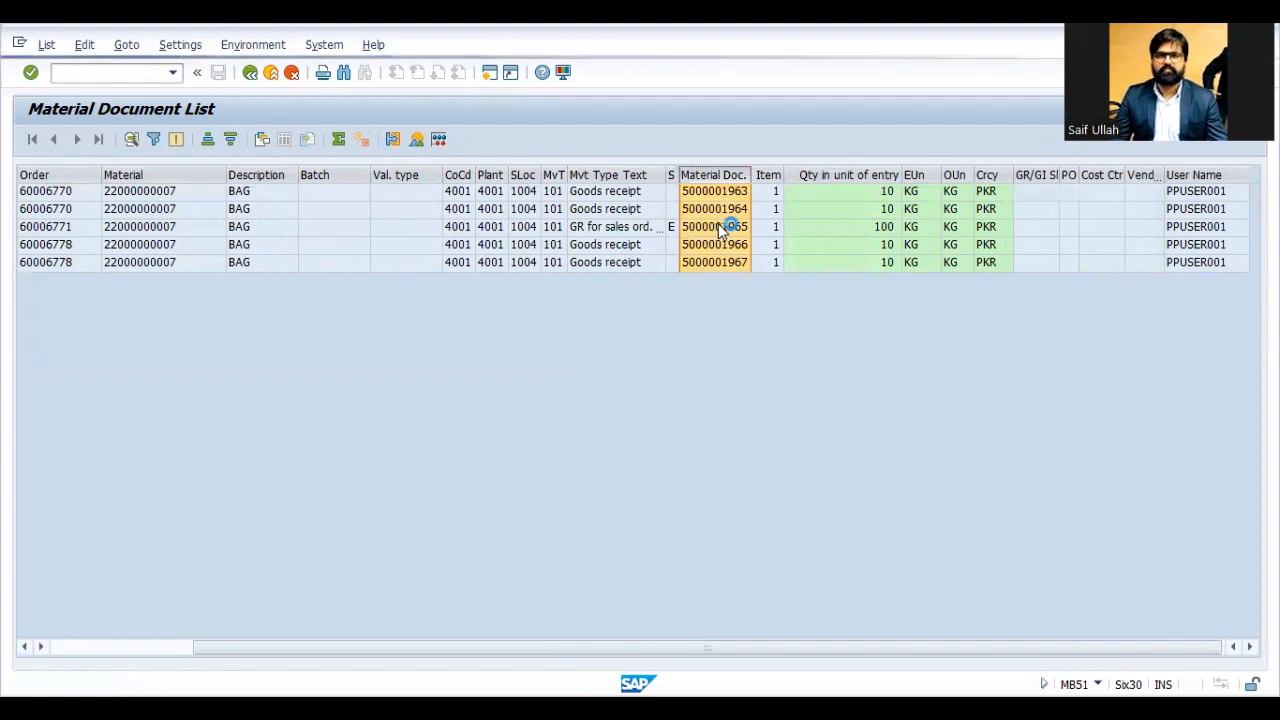
click(716, 196)
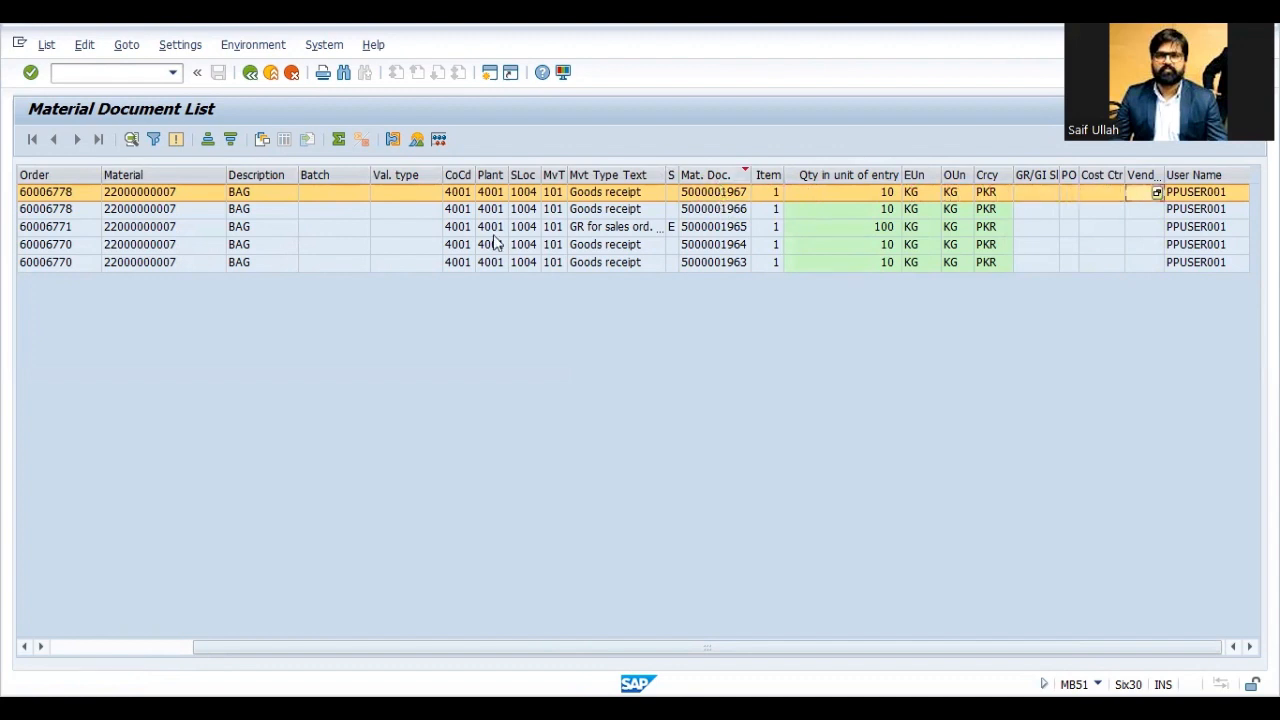
click(272, 74)
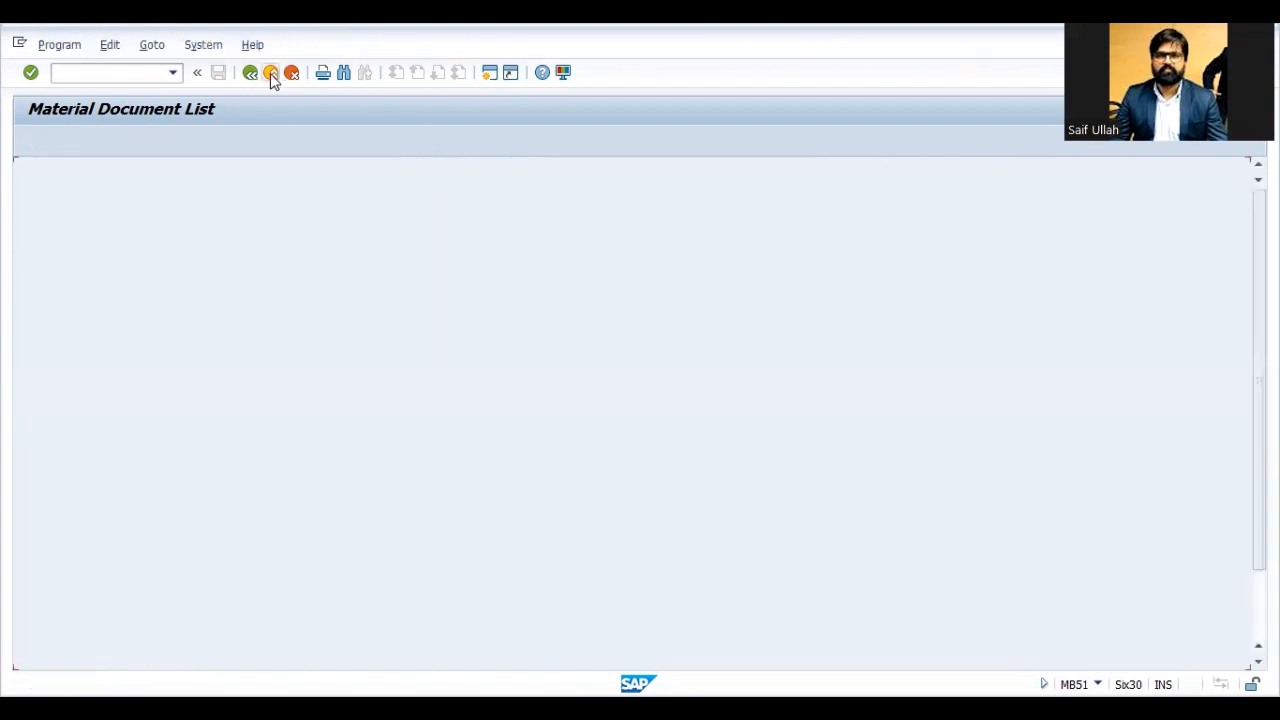
click(271, 74)
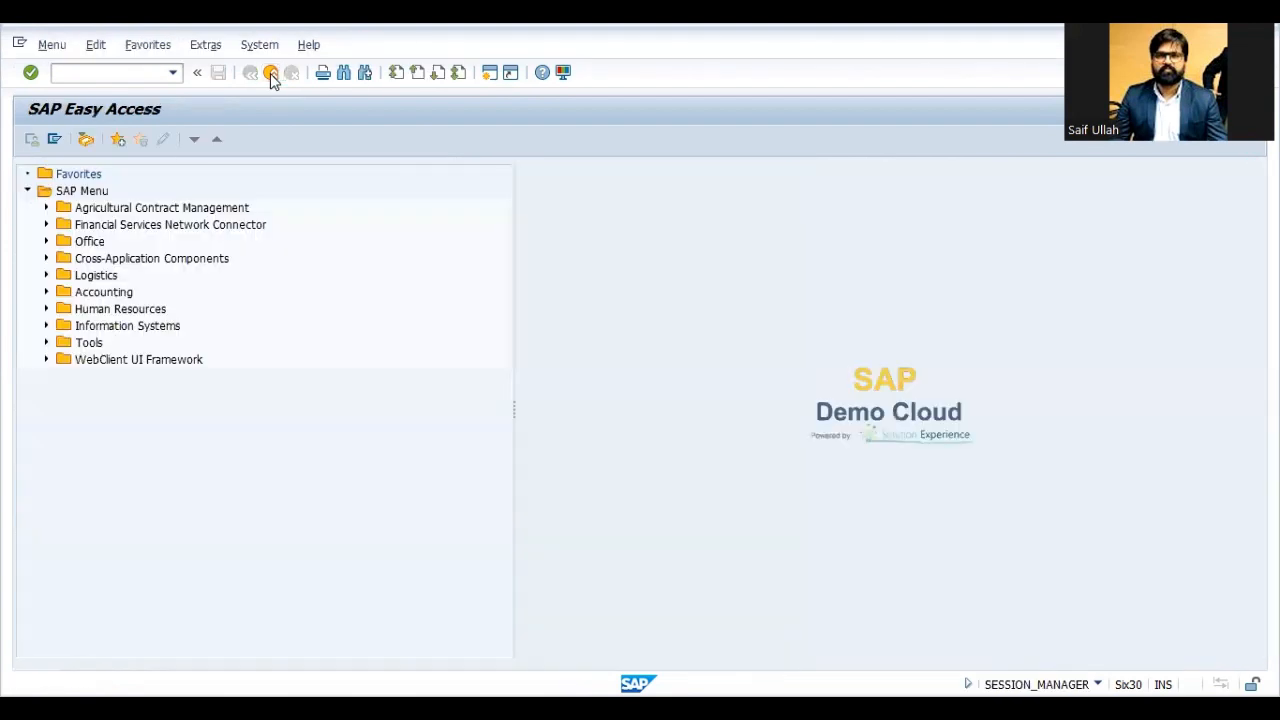
Open transaction MB52 and run the warehouse stock report with Display Batch Stocks and No zero stock lines enabled
click(129, 74)
key(Return)
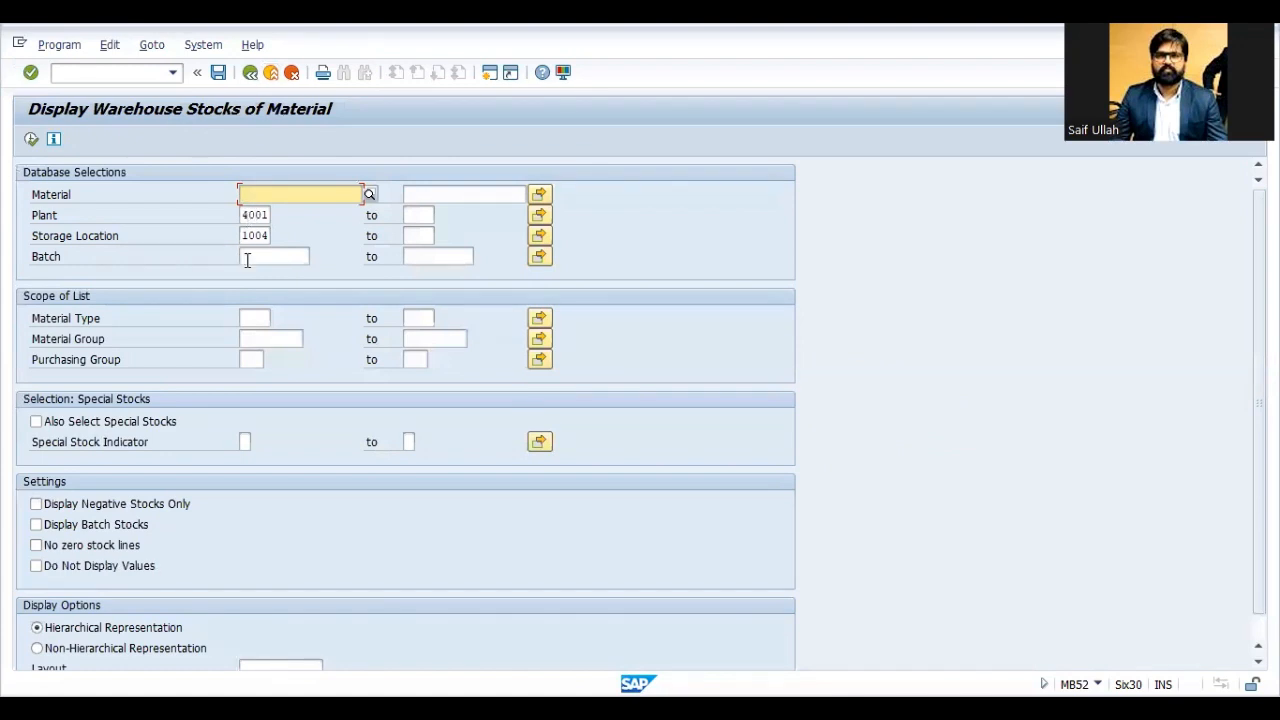
click(56, 526)
click(56, 546)
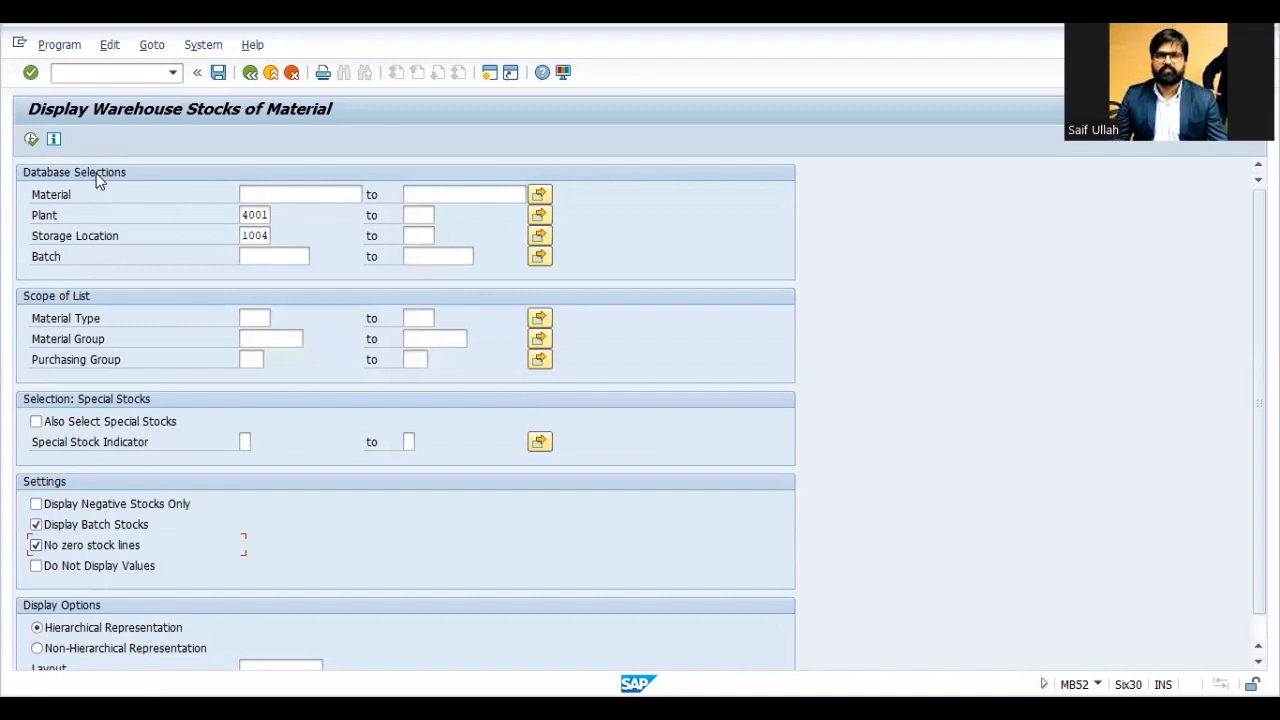
click(31, 140)
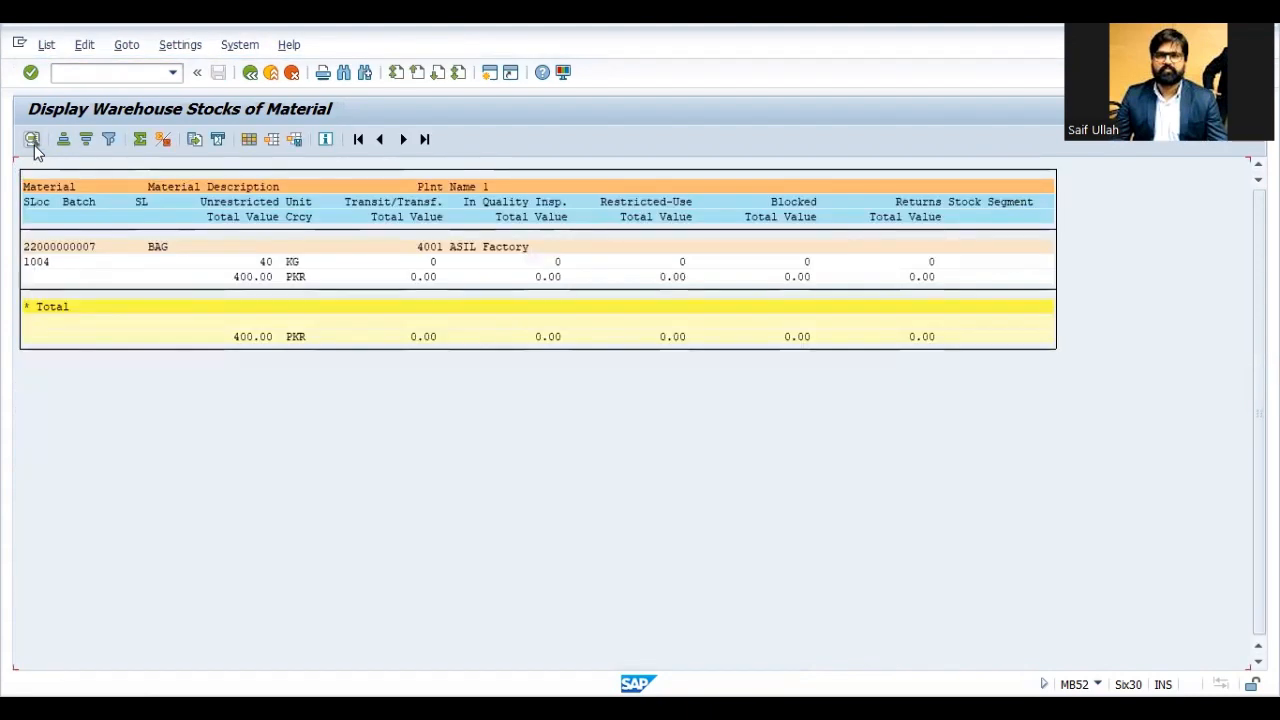
Rerun the warehouse stock report with the non-hierarchical representation
click(246, 76)
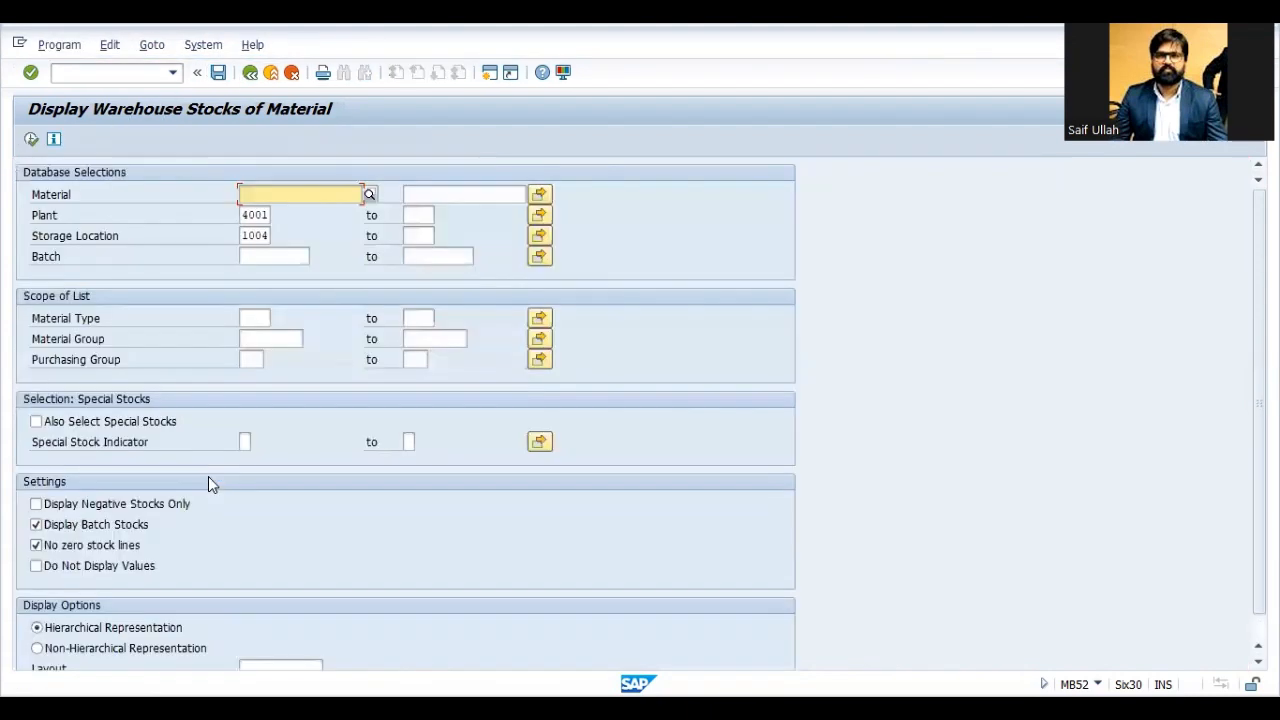
click(84, 648)
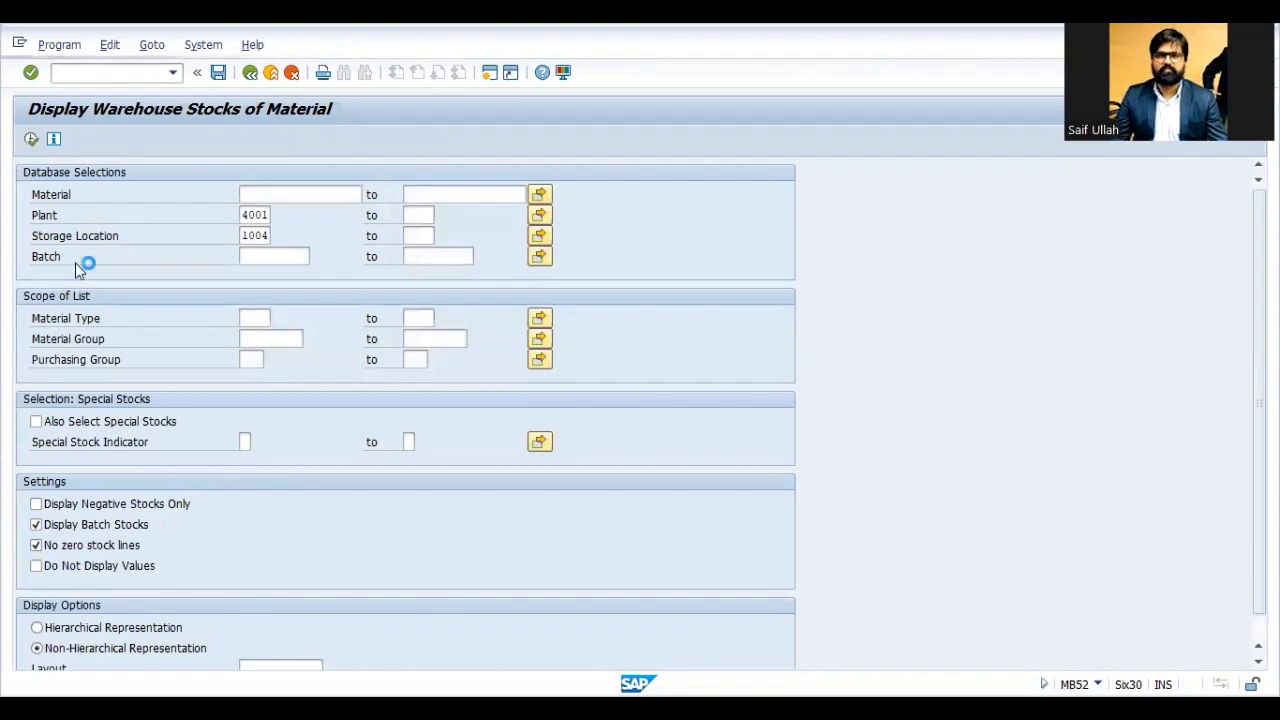
click(31, 140)
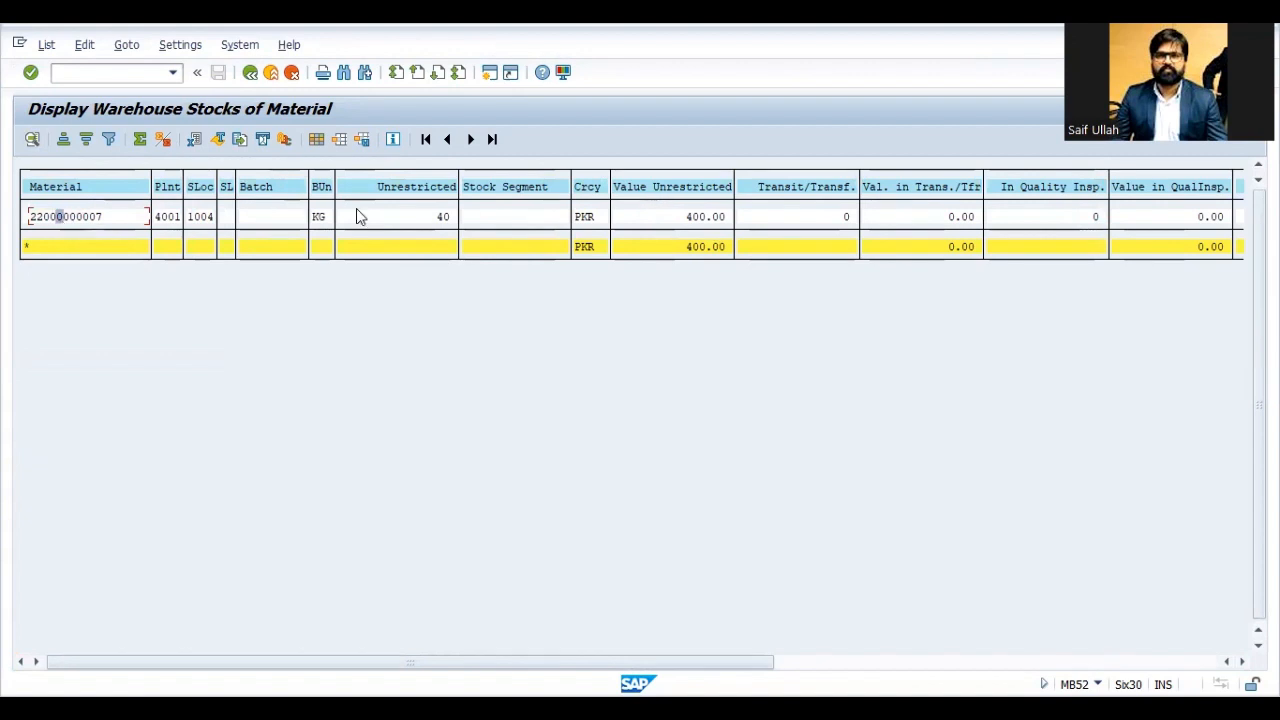
Calculate the total of the Unrestricted stock column, and return to the report's selection screen
click(426, 188)
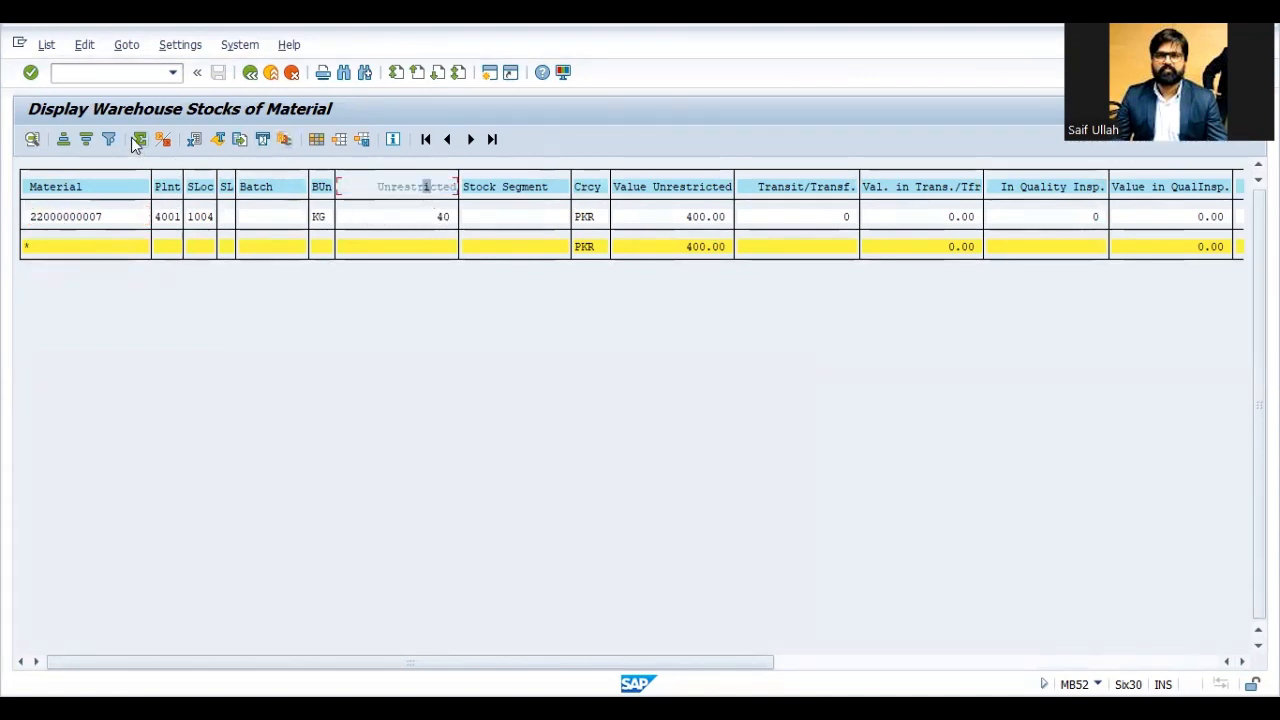
click(432, 244)
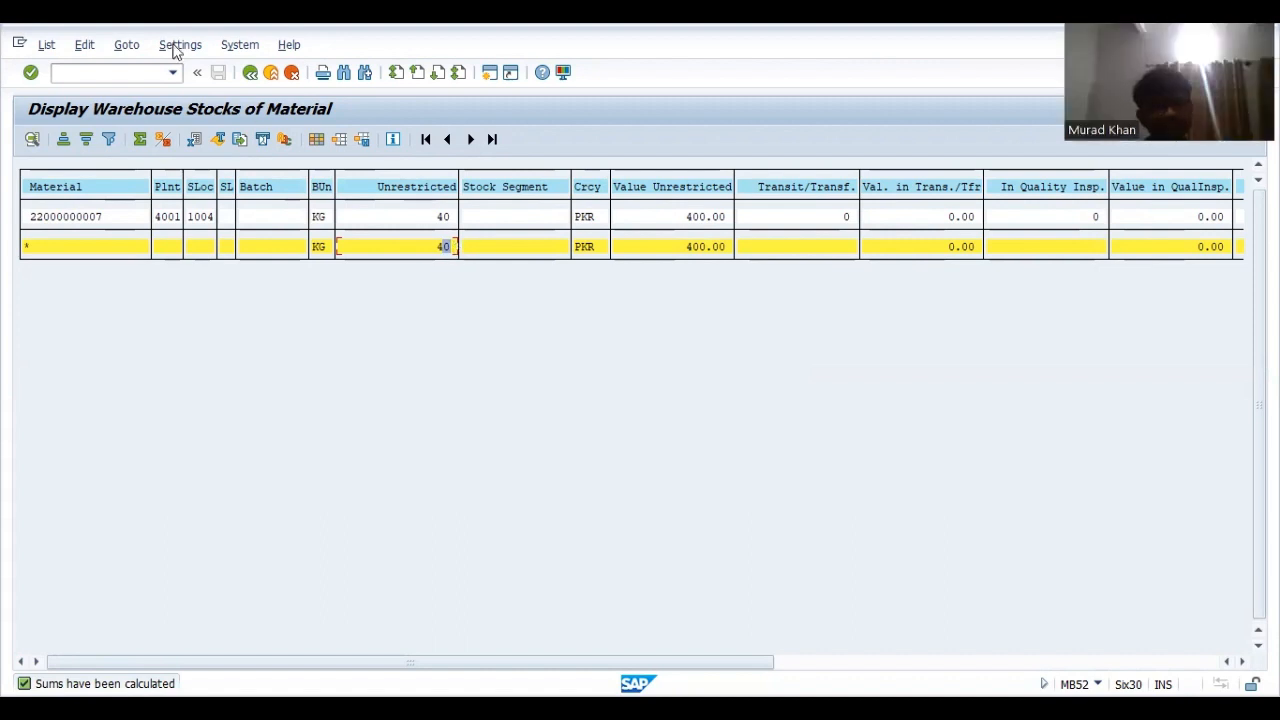
click(271, 76)
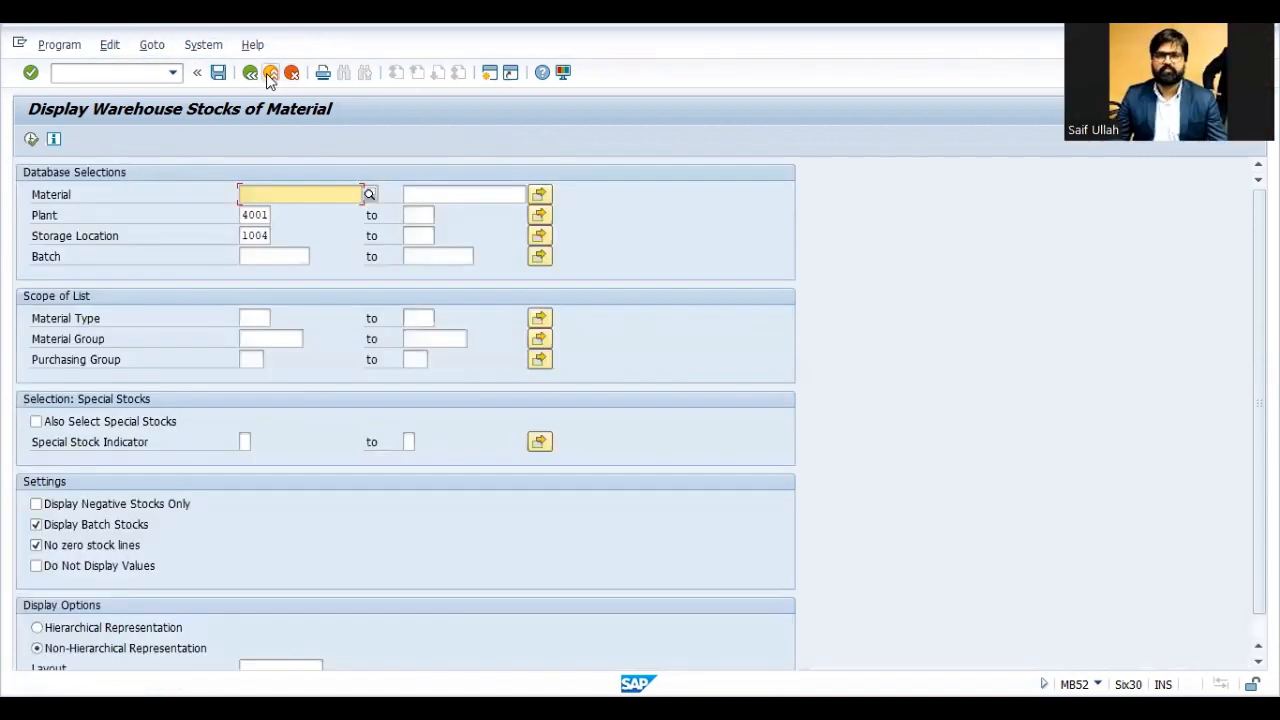
Exit the stock report, open transaction MIGO, and load the most recent production order for a goods receipt
click(270, 74)
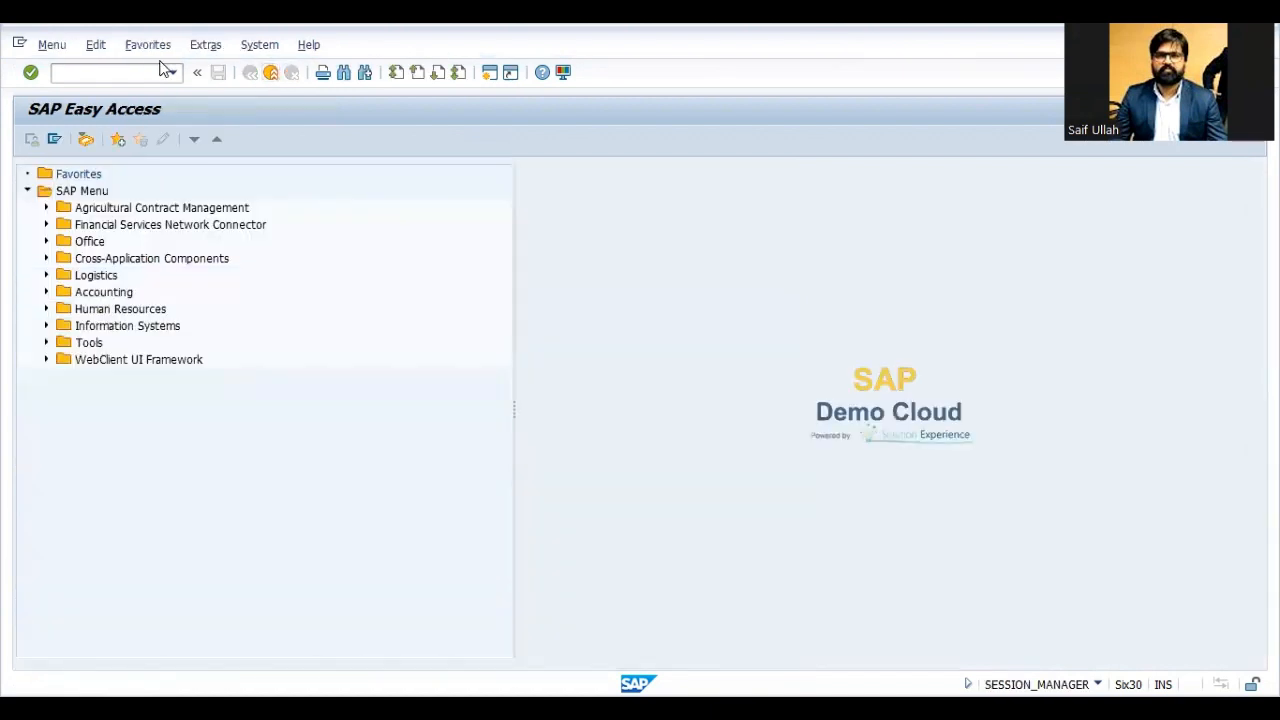
click(131, 74)
text(migo)
key(Return)
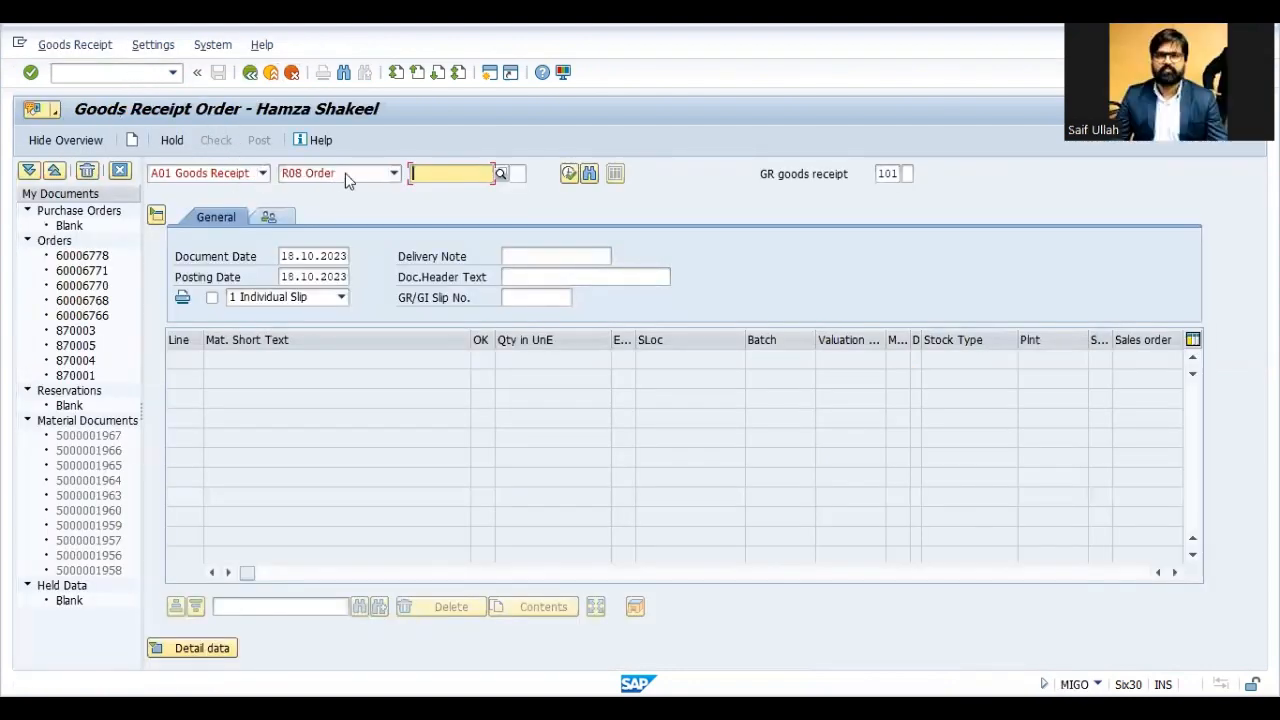
key(Down)
key(Down)
key(Return)
key(Return)
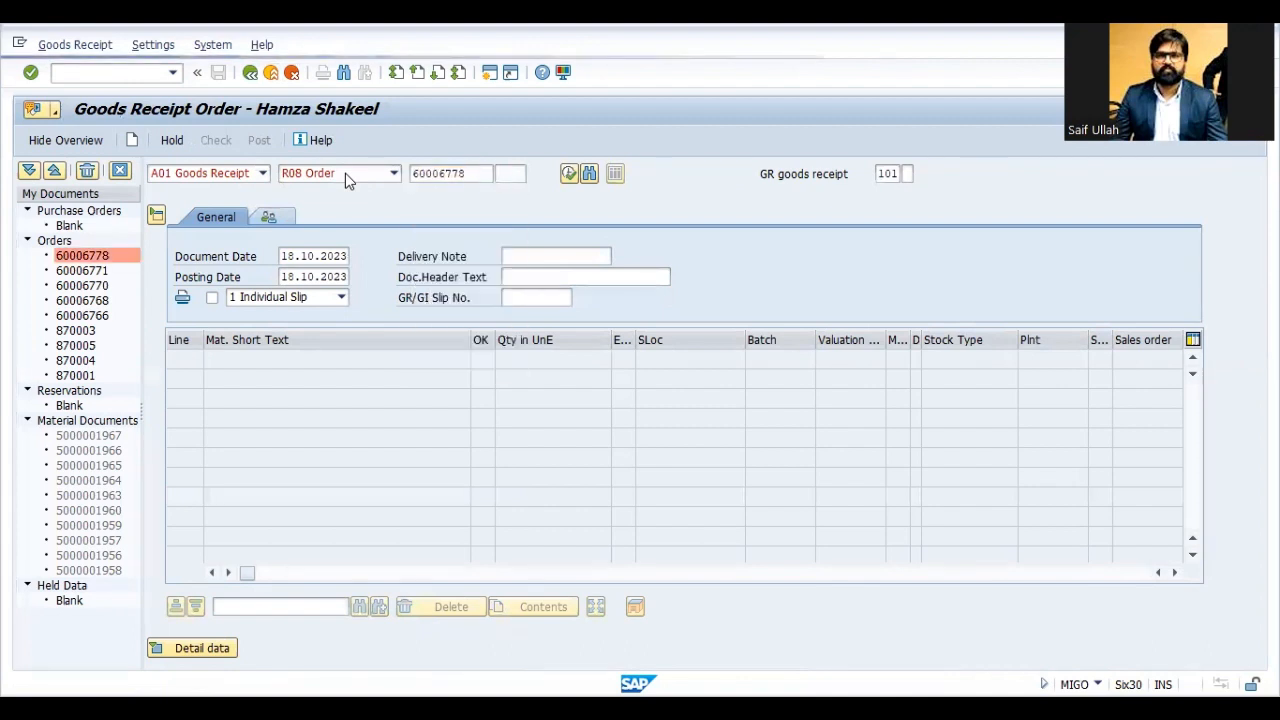
Mark the BAG item as OK and set its receipt quantity to 30 KG and storage location to 1004
click(483, 361)
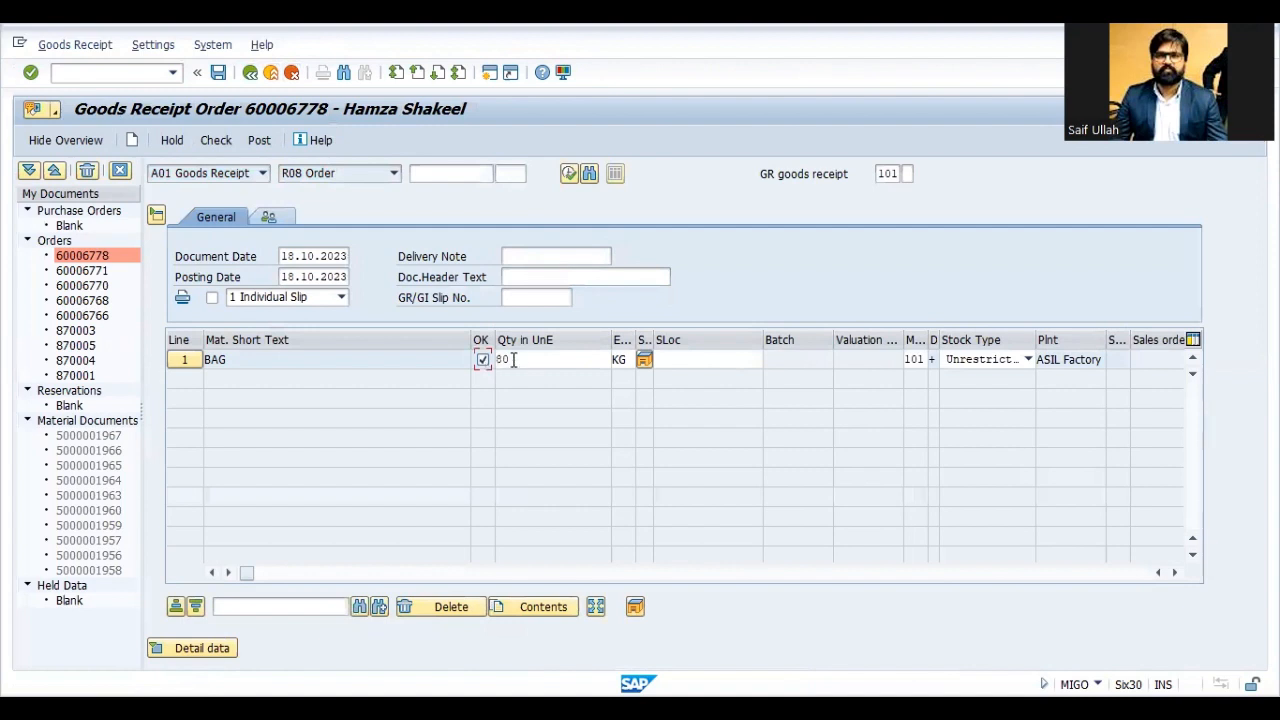
click(520, 359)
key(BackSpace)
key(BackSpace)
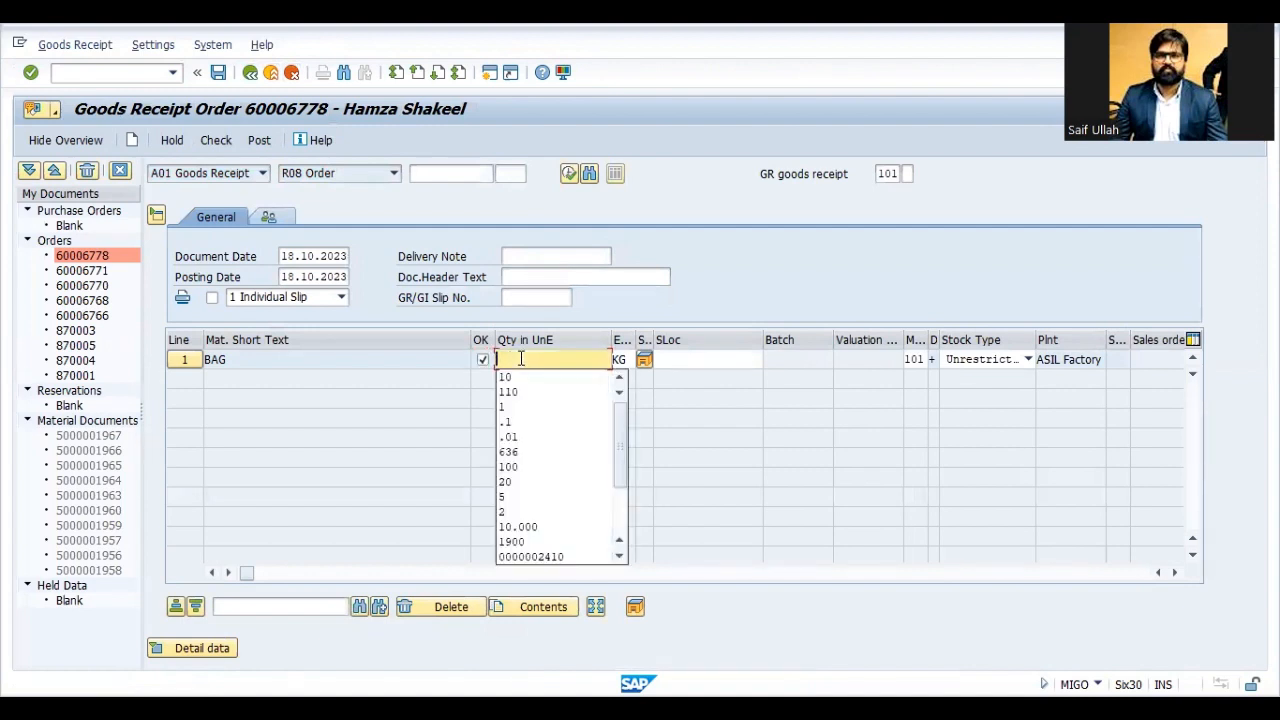
text(30)
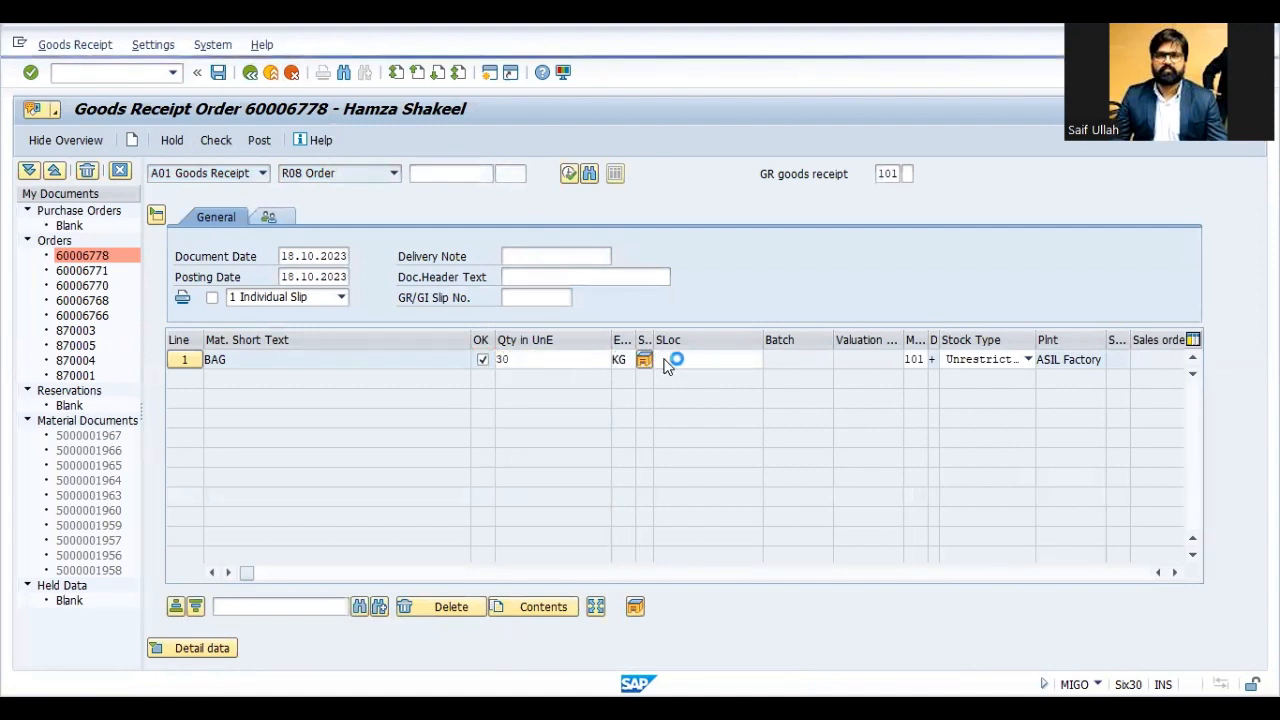
click(667, 359)
click(670, 376)
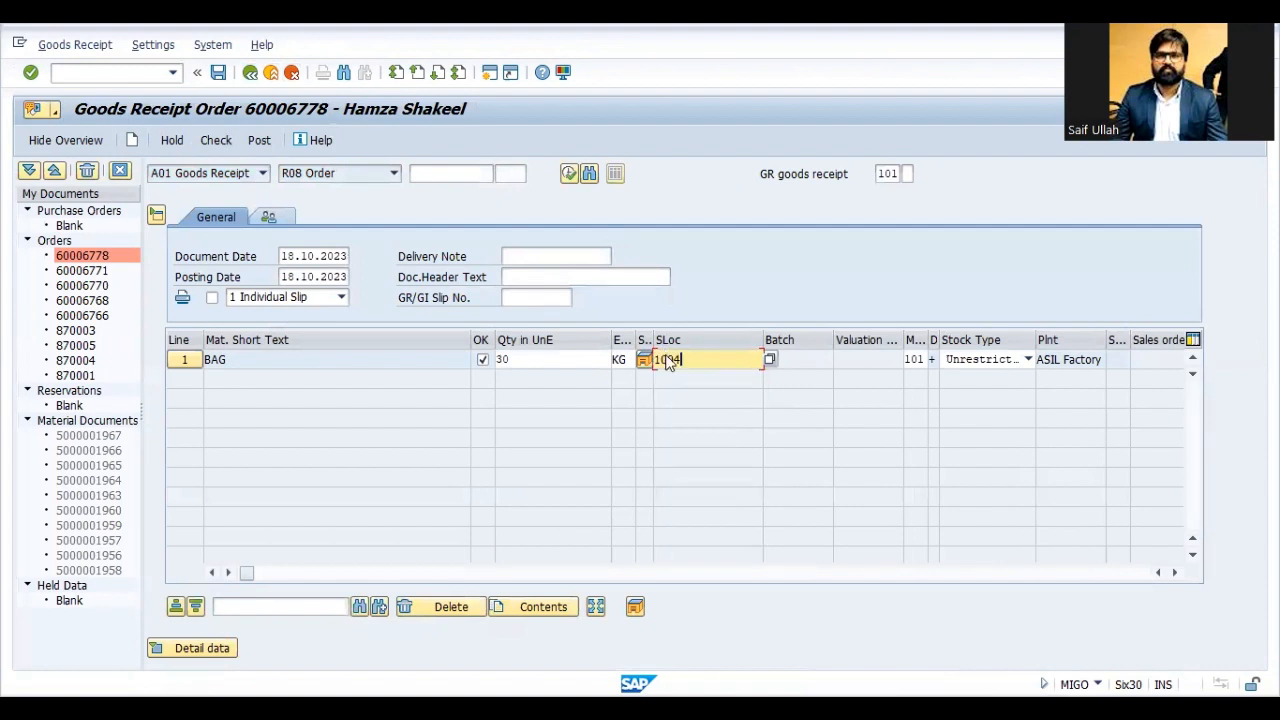
key(Return)
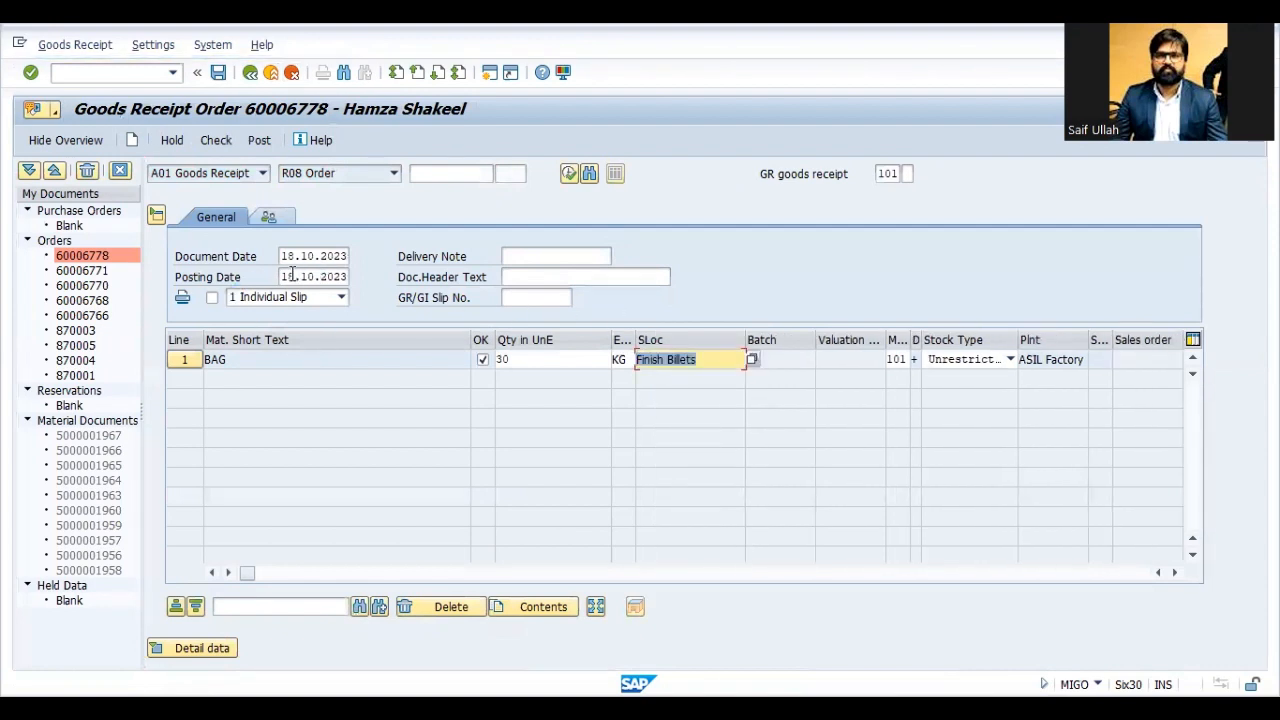
Set the posting date to 01.07.2023, post the goods receipt, and exit the transaction
drag(284, 276, 469, 246)
key(BackSpace)
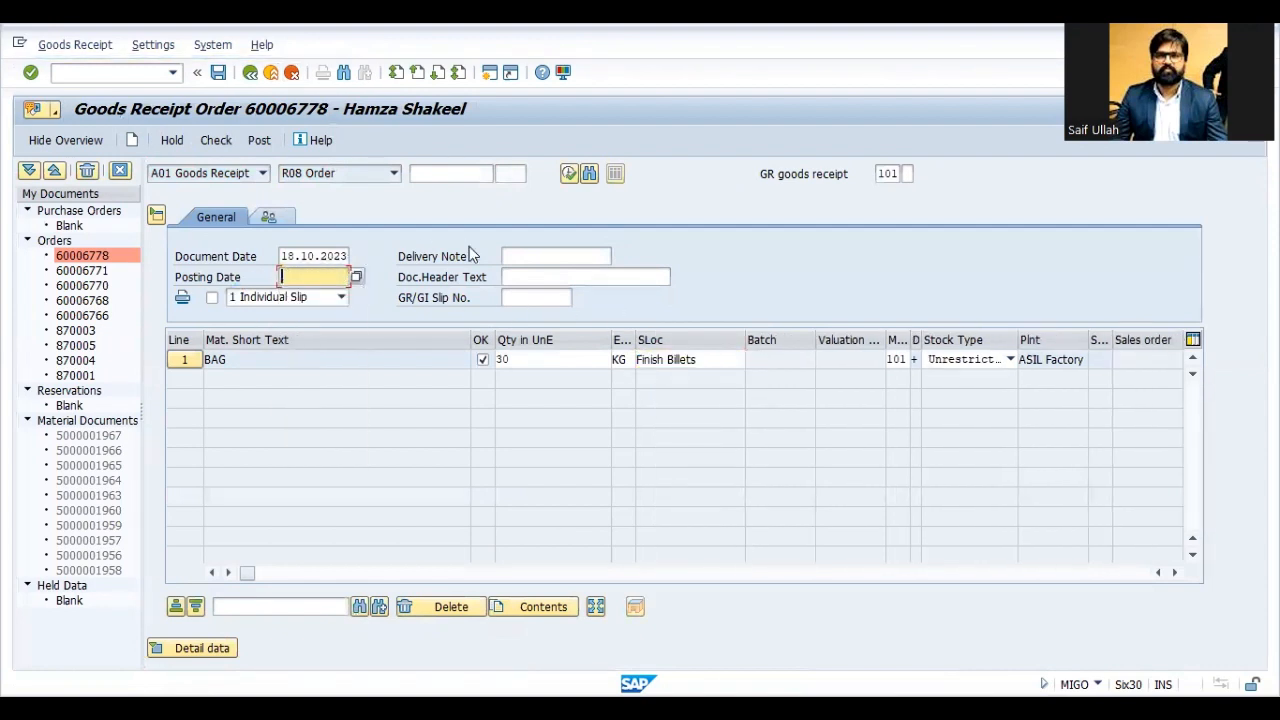
key(Down)
key(Return)
key(Return)
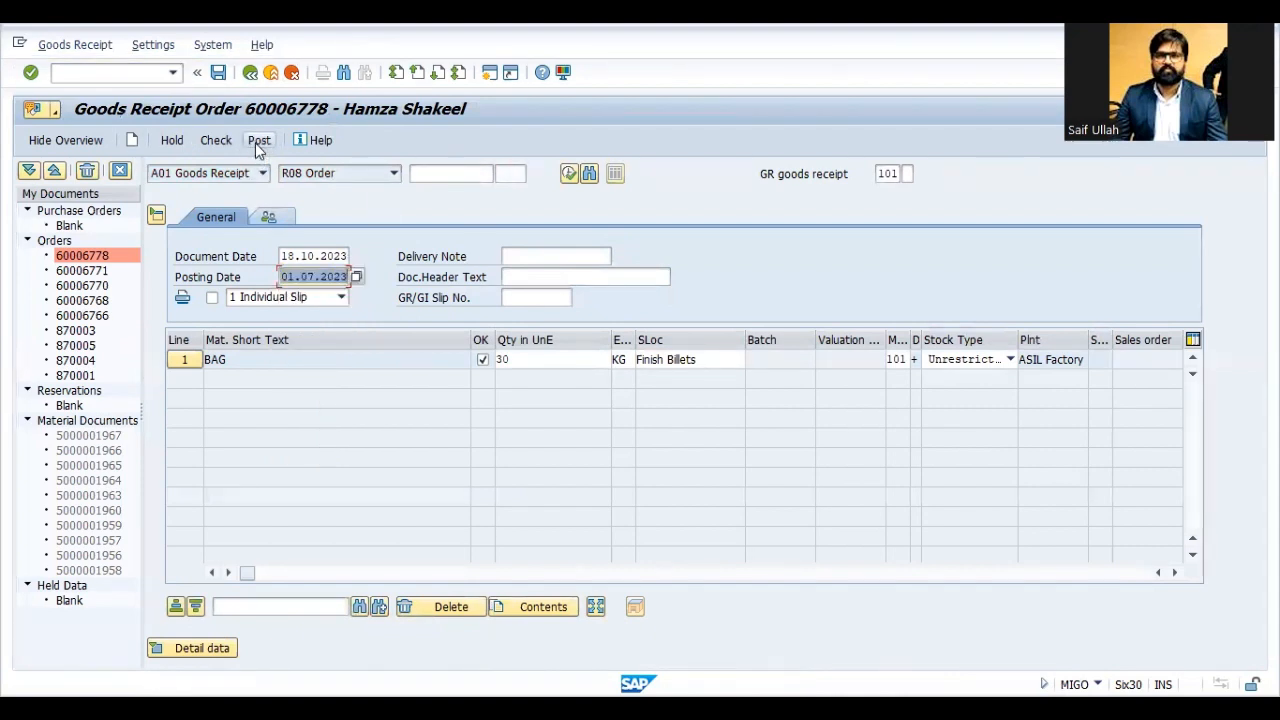
click(256, 142)
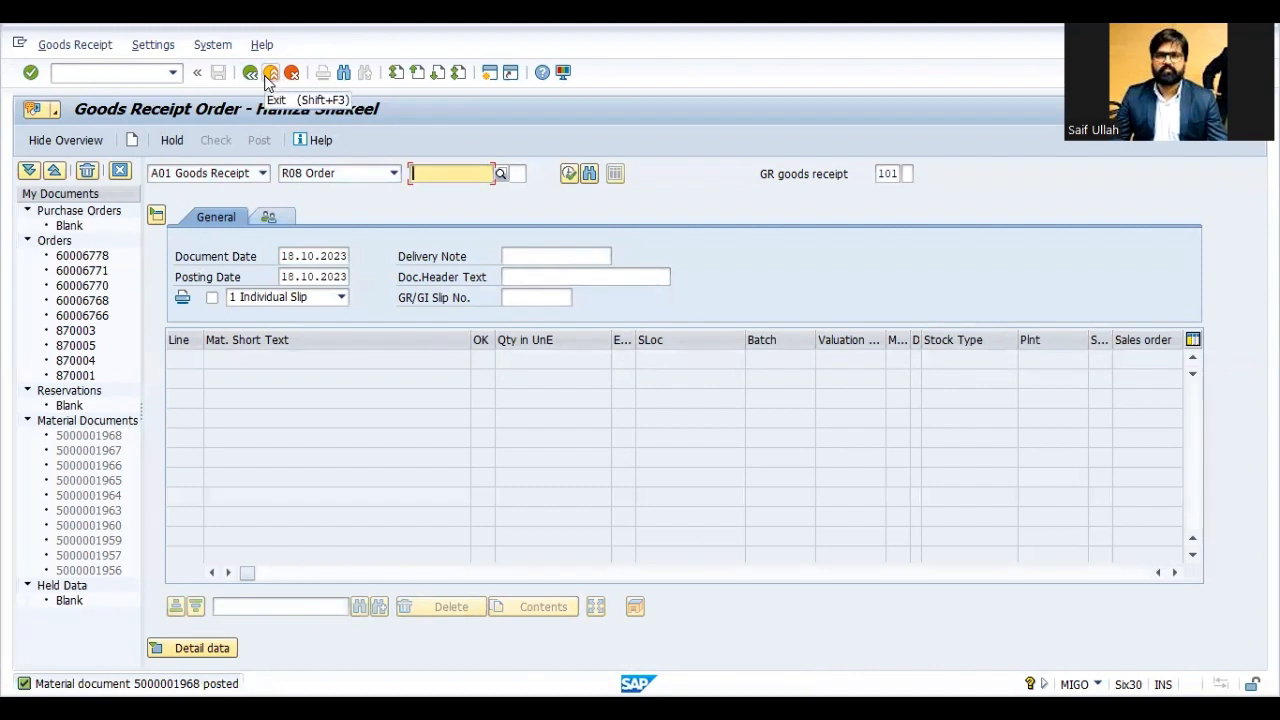
click(268, 76)
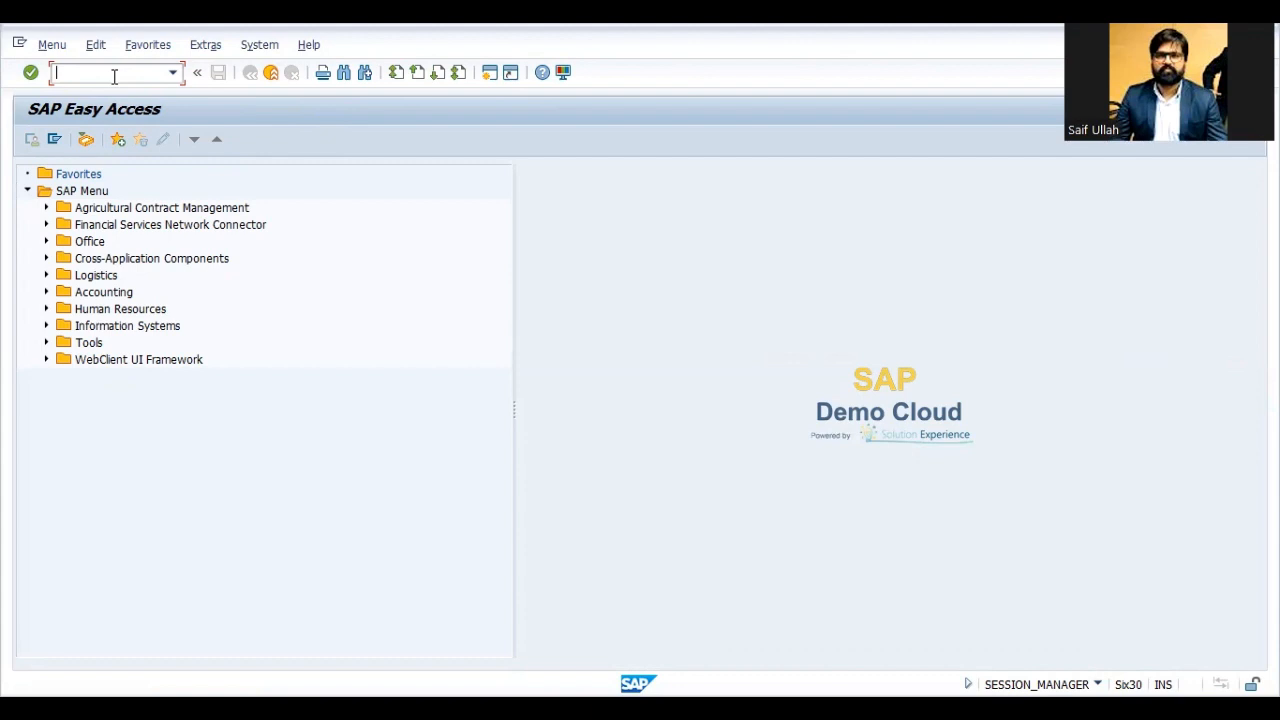
Run the warehouse stock report in MB52, total the Unrestricted column, and exit the transaction
key(Return)
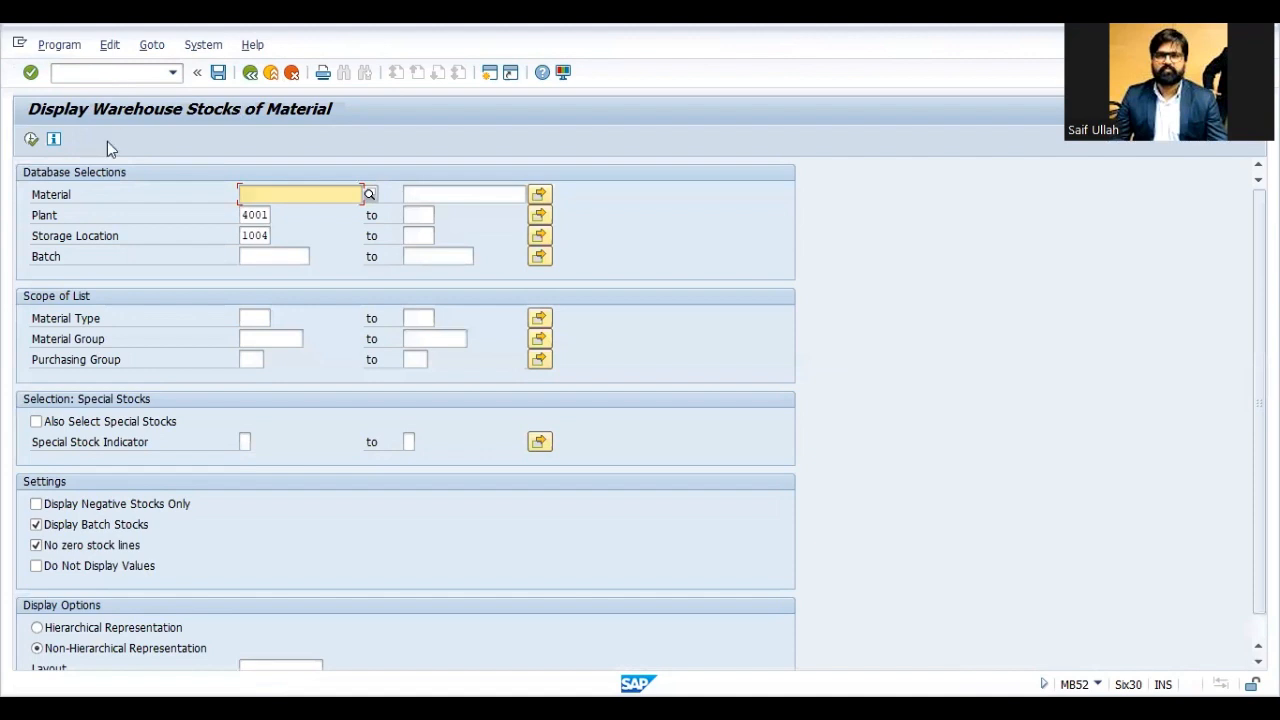
click(31, 139)
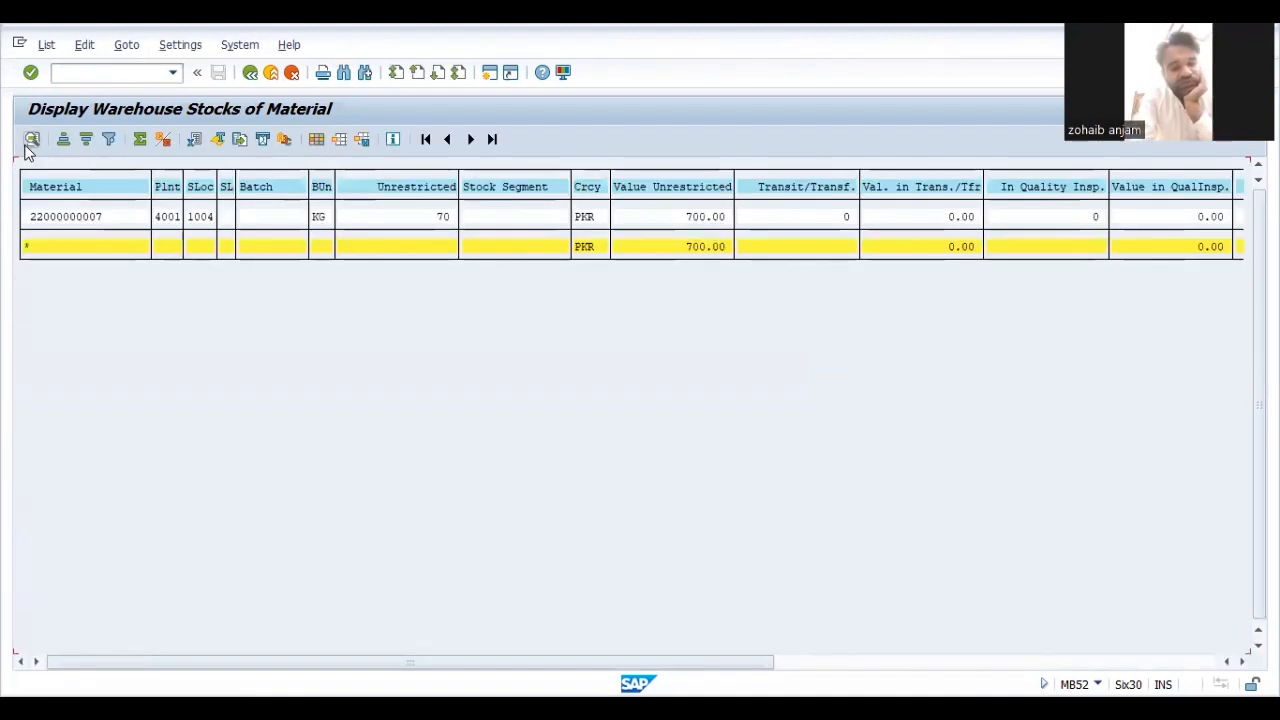
click(433, 193)
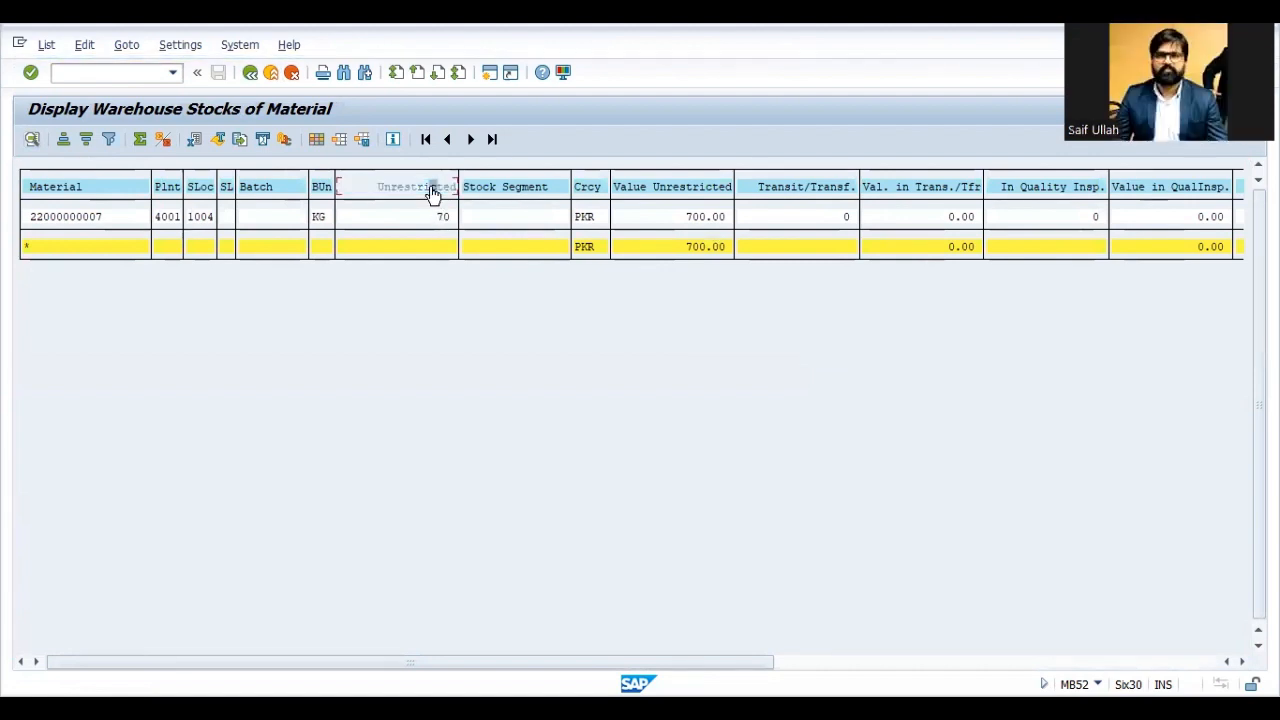
click(139, 141)
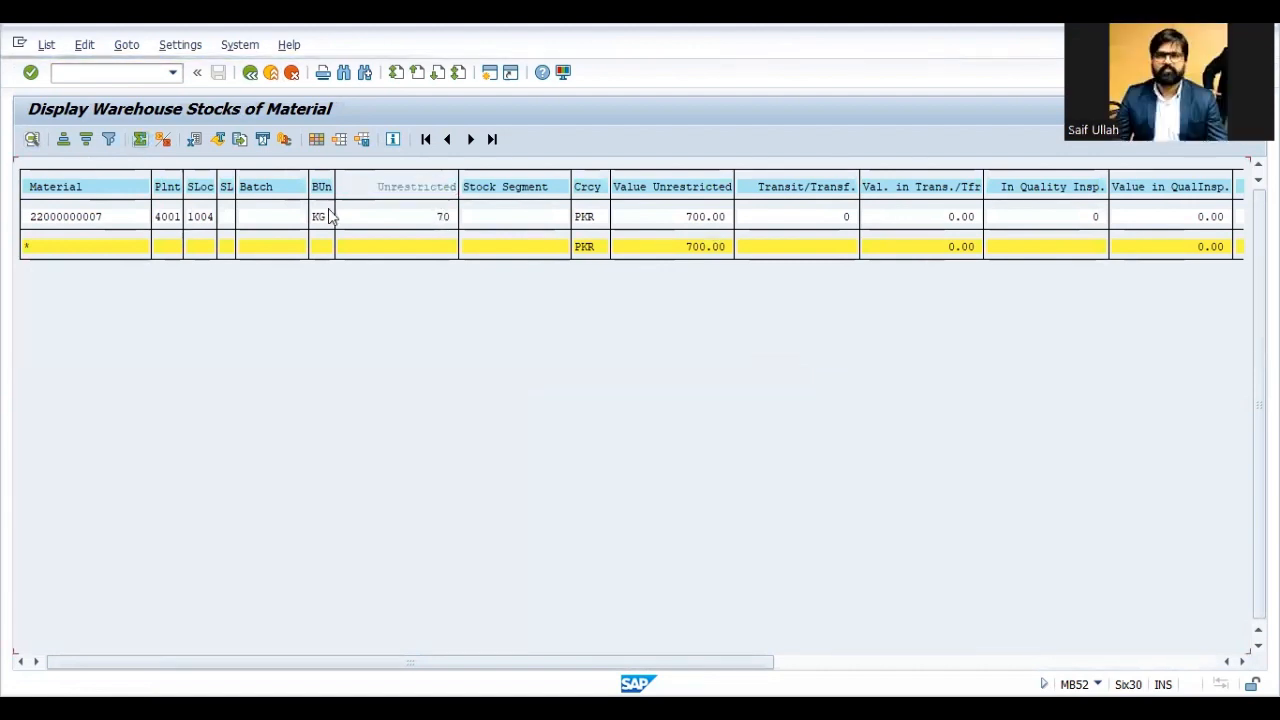
click(444, 217)
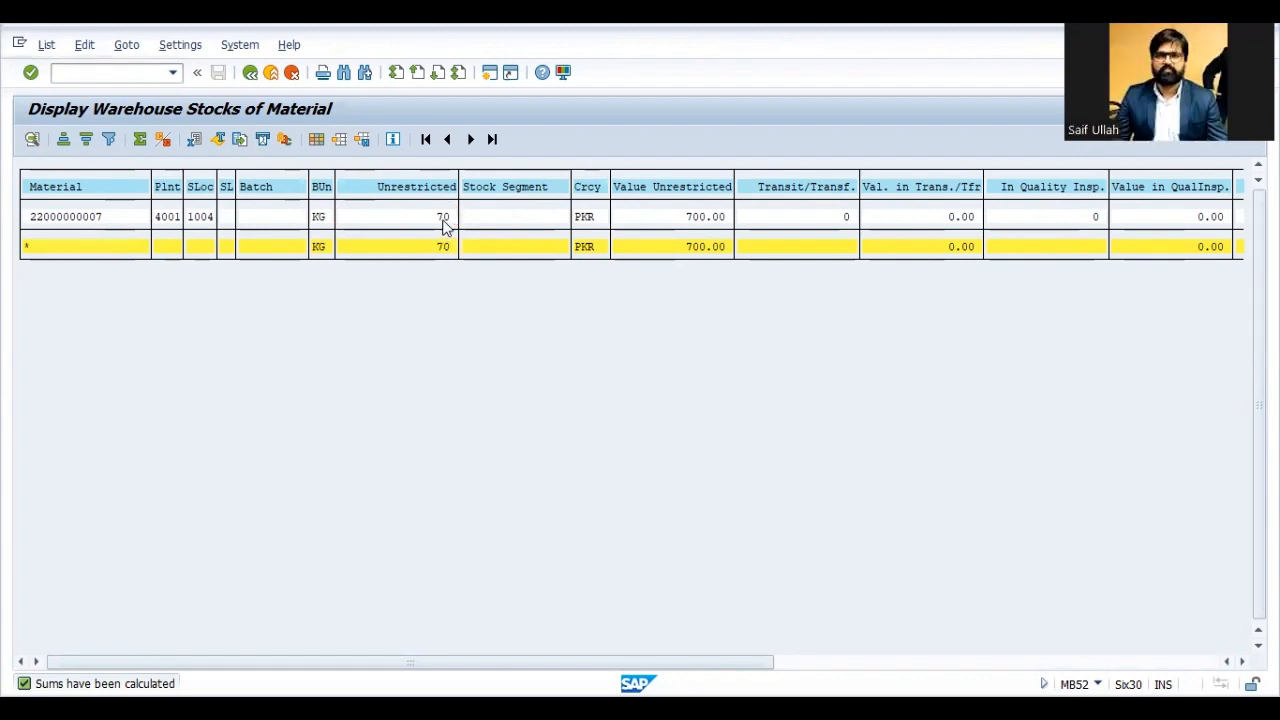
key(F3)
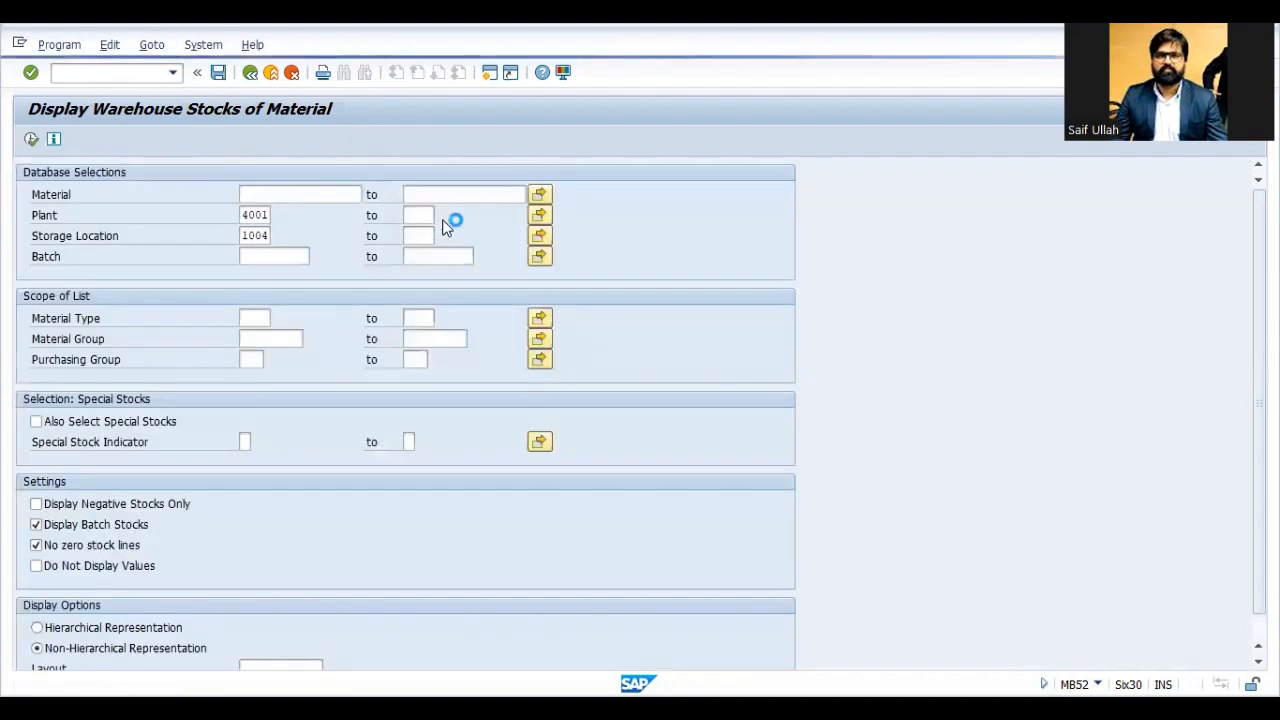
key(F3)
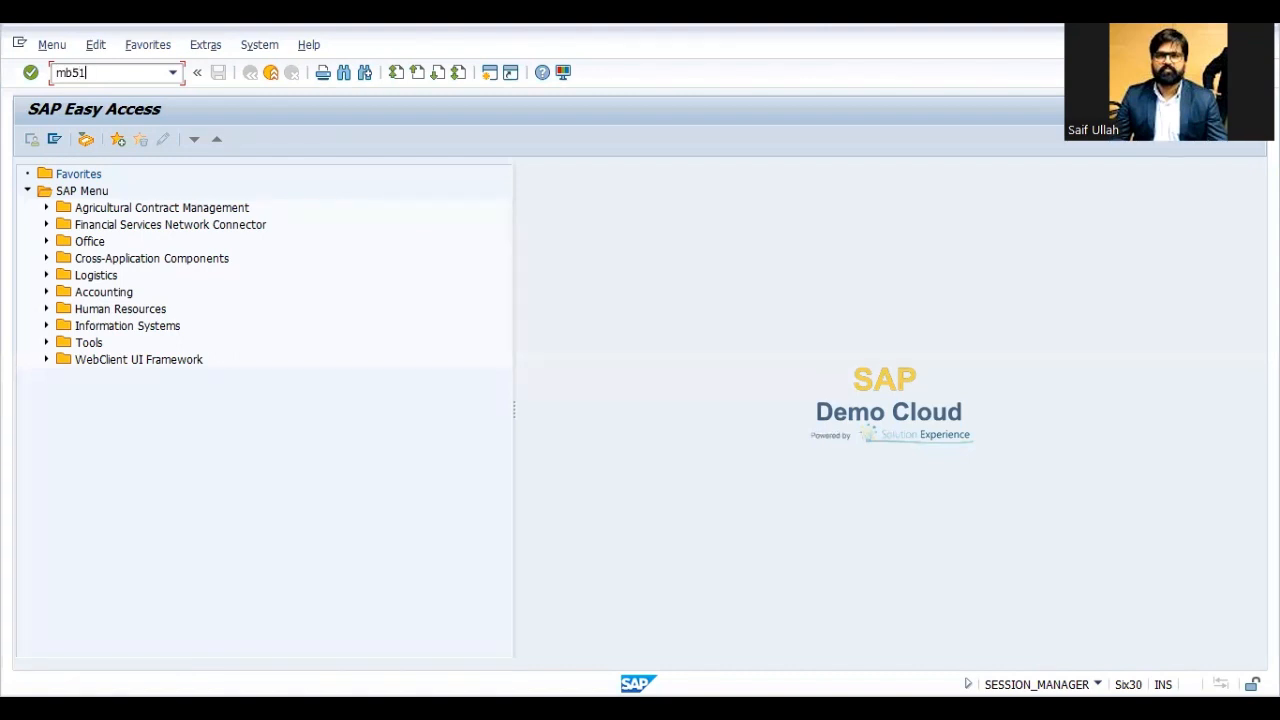
Open transaction MB51, run the material document list, and apply the layout /SAP PP
key(Return)
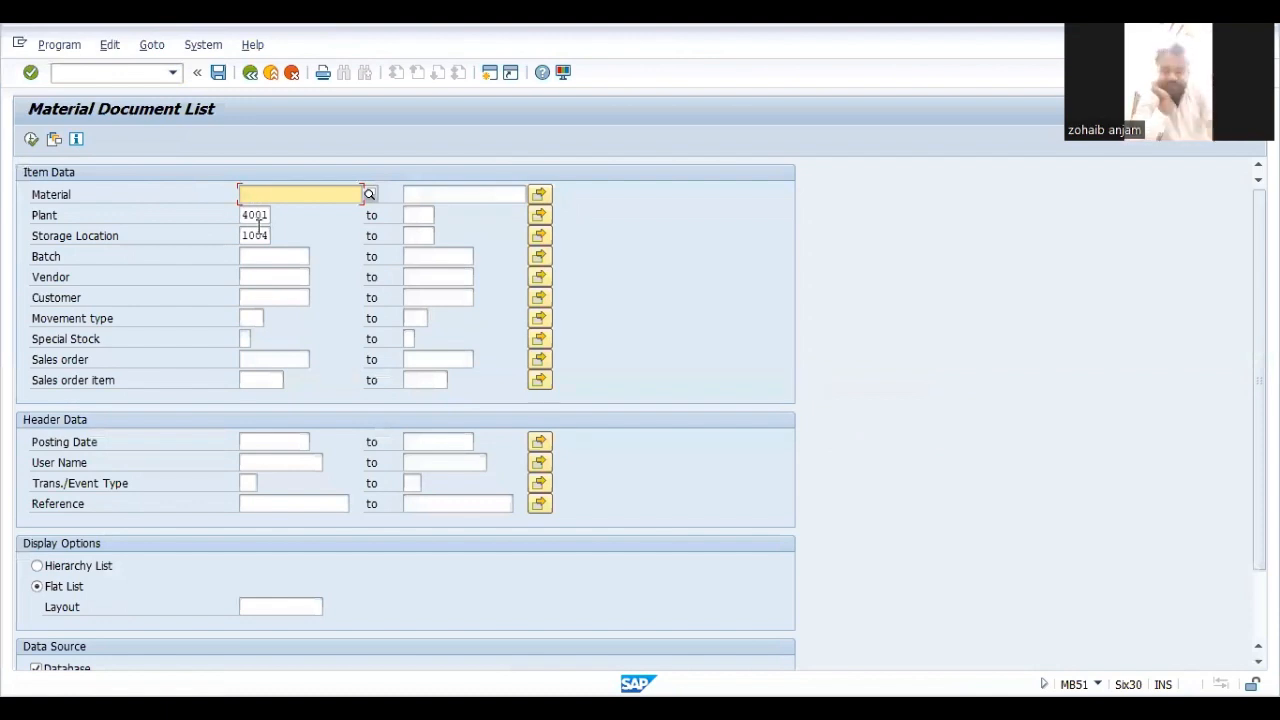
click(31, 140)
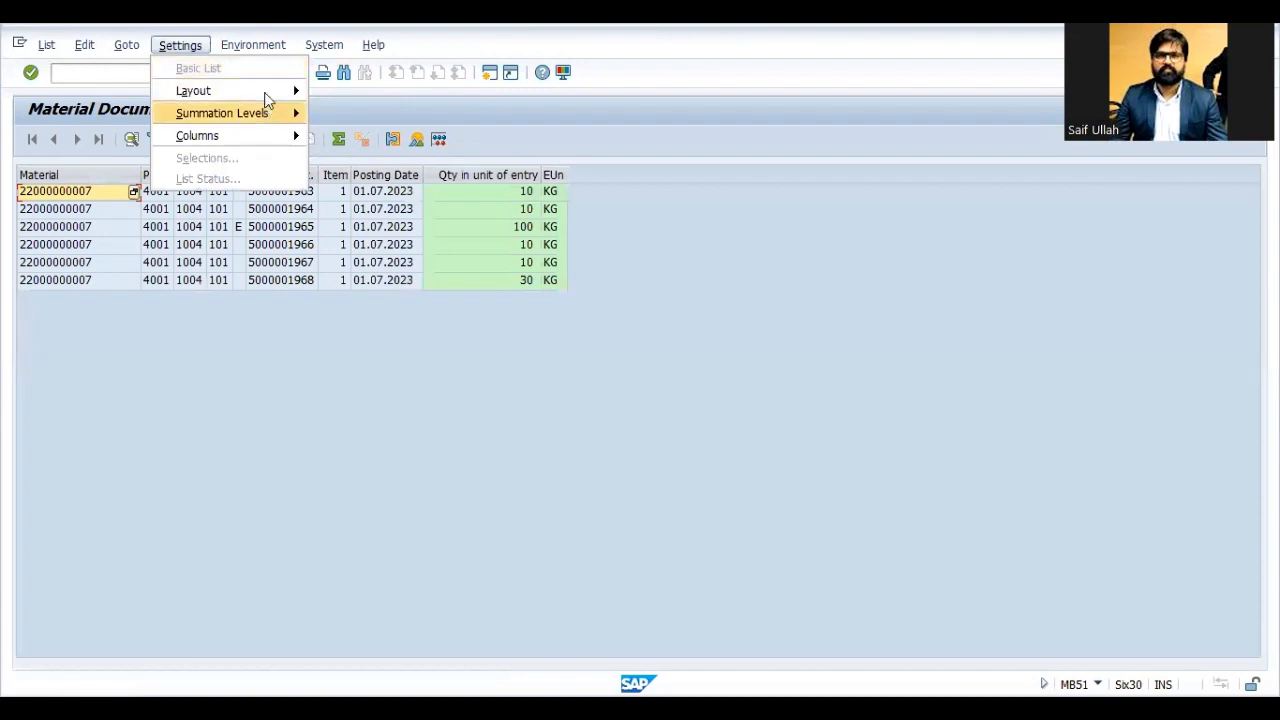
click(466, 308)
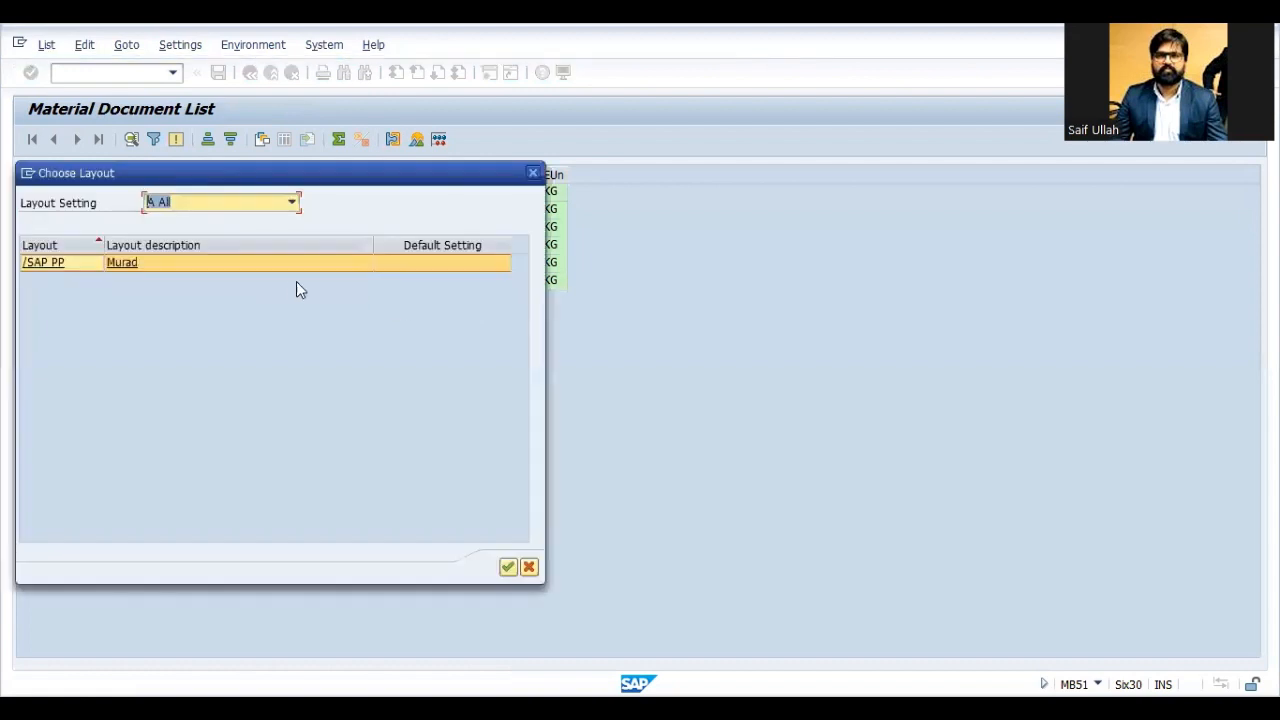
click(212, 266)
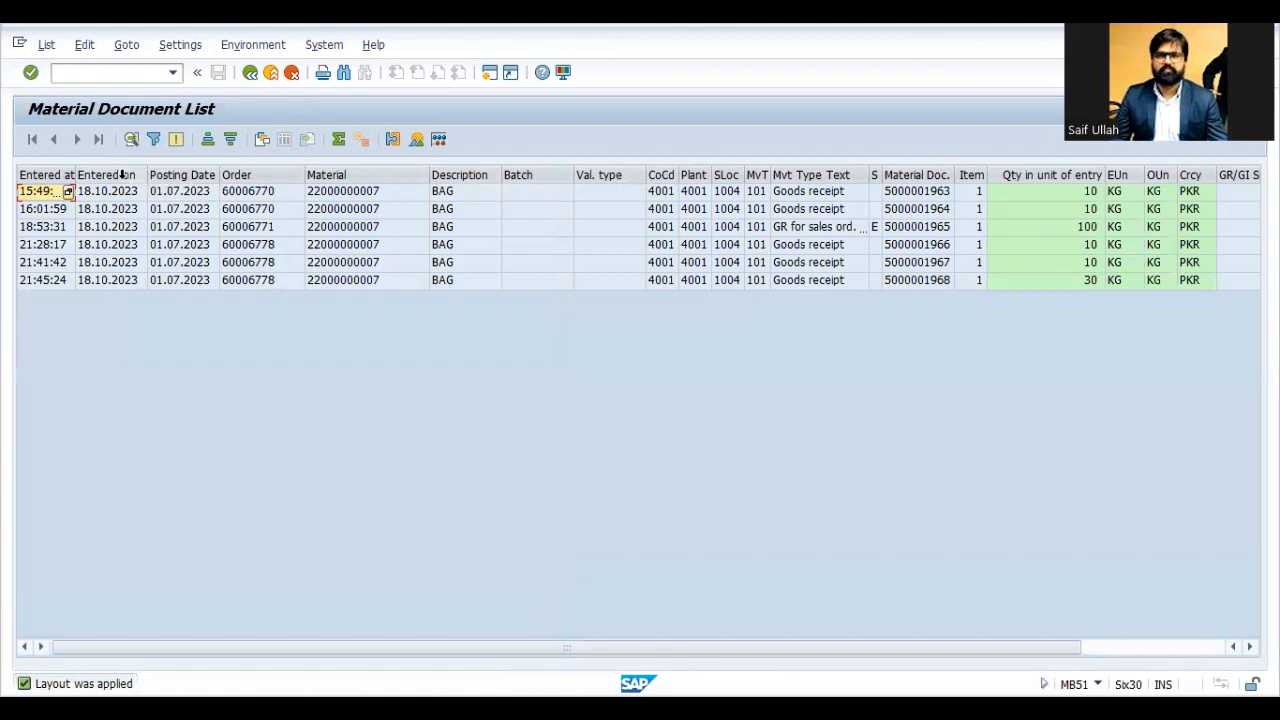
Examine the entry time, order, material, movement type and unit columns of the material documents, and exit the transaction
click(128, 178)
click(62, 176)
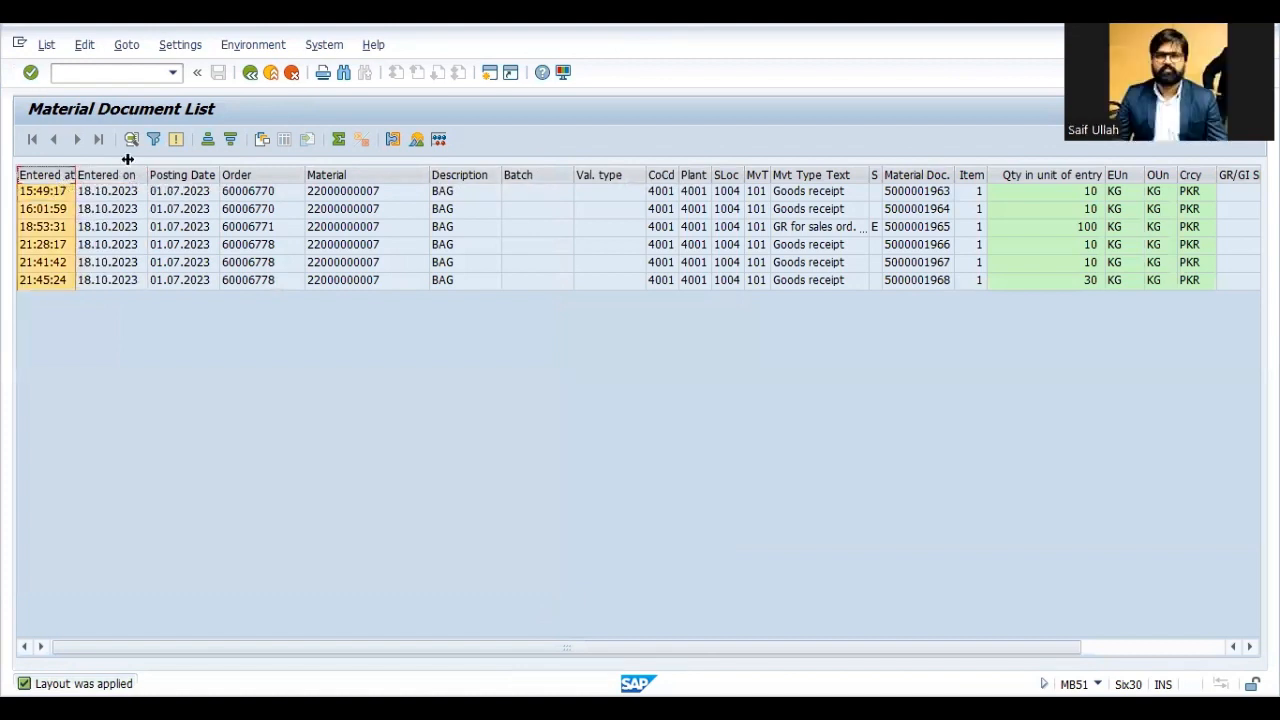
click(200, 175)
click(240, 176)
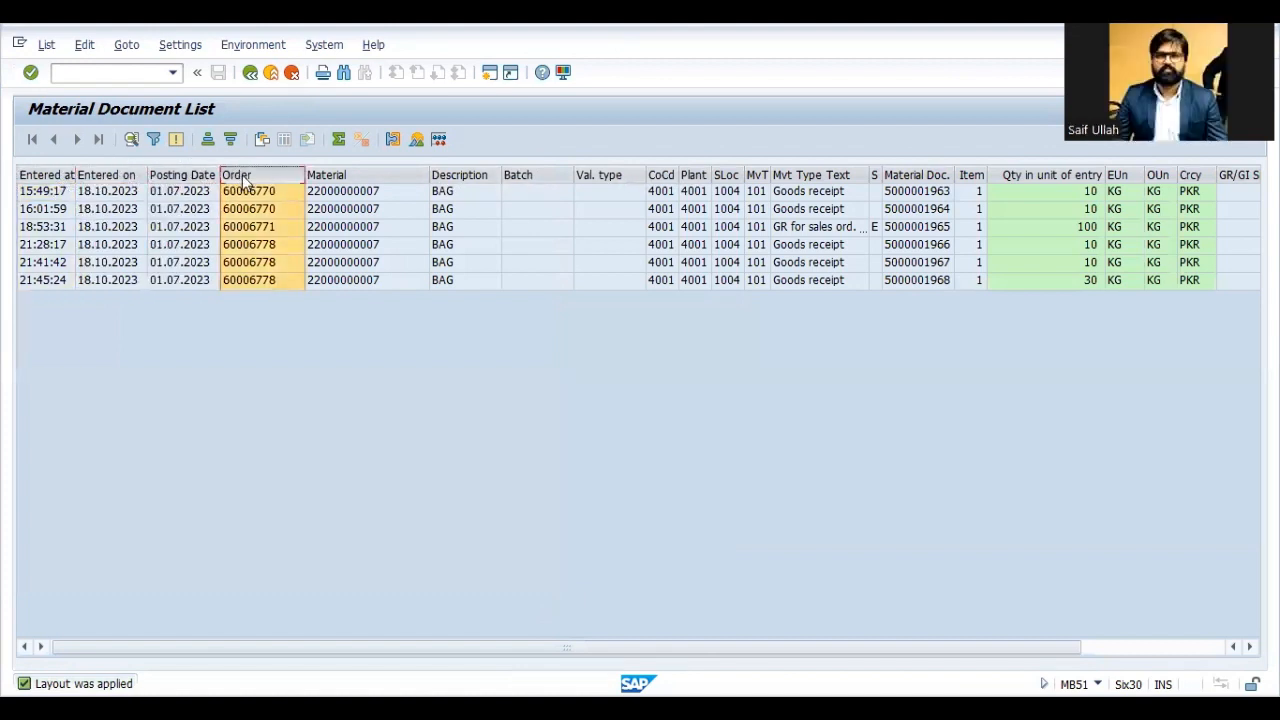
click(322, 177)
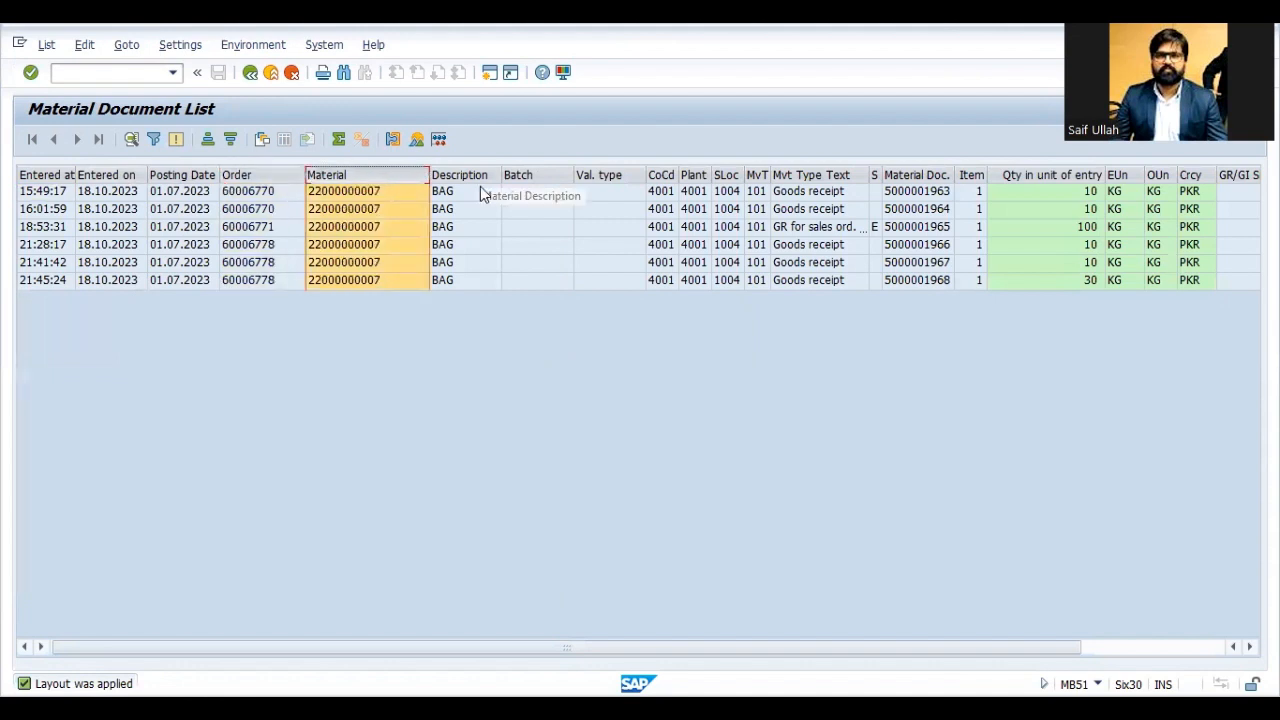
click(751, 195)
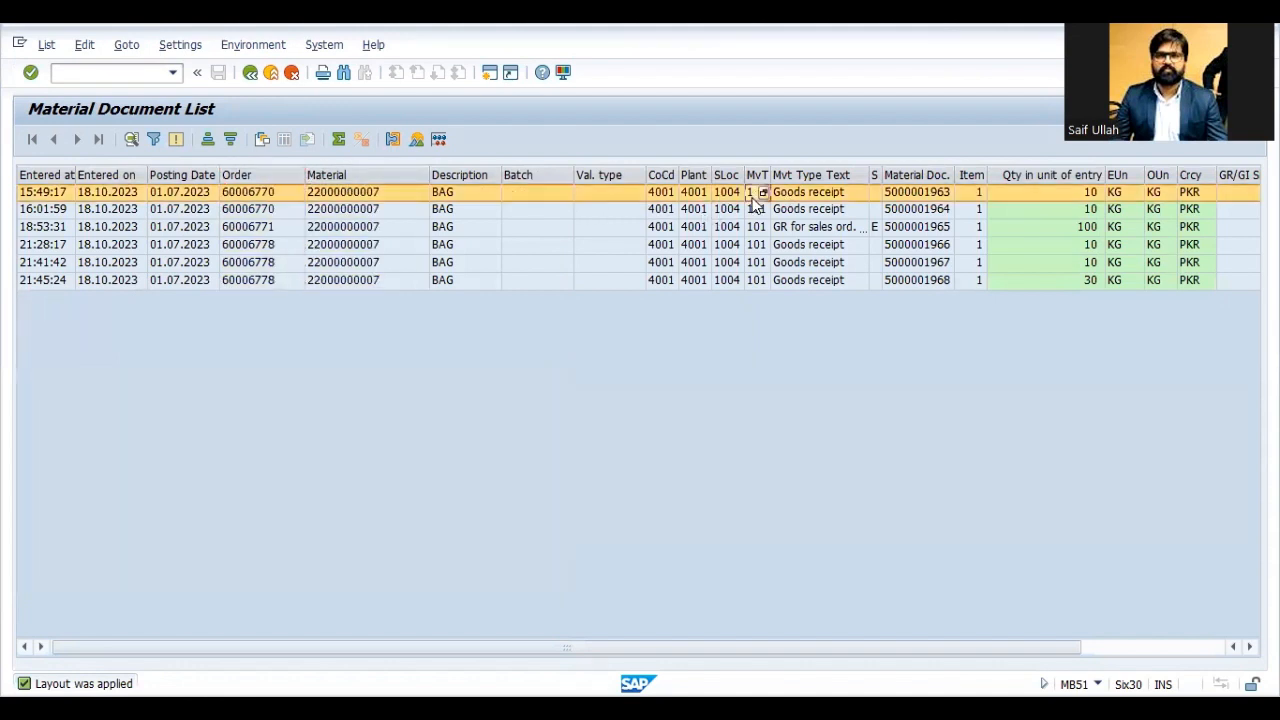
key(Right)
key(Right)
key(Right)
key(Right)
key(Right)
key(Right)
key(Right)
key(Down)
key(Down)
key(Up)
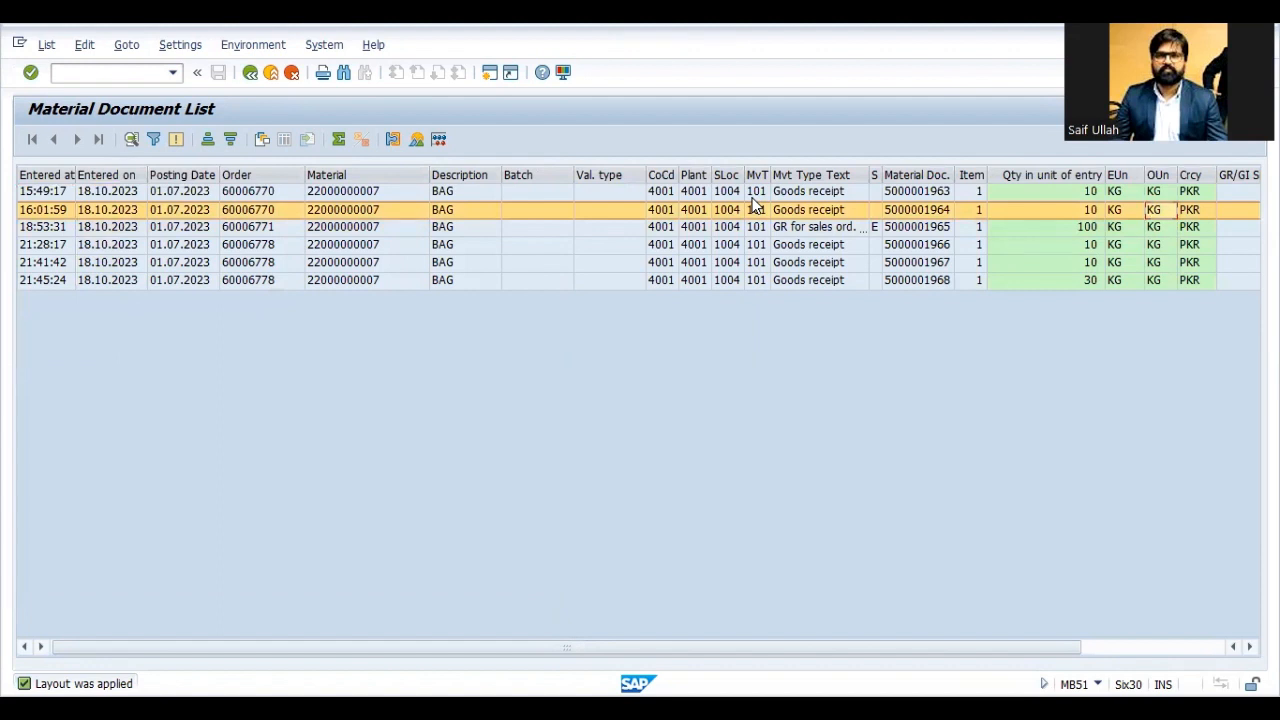
key(Down)
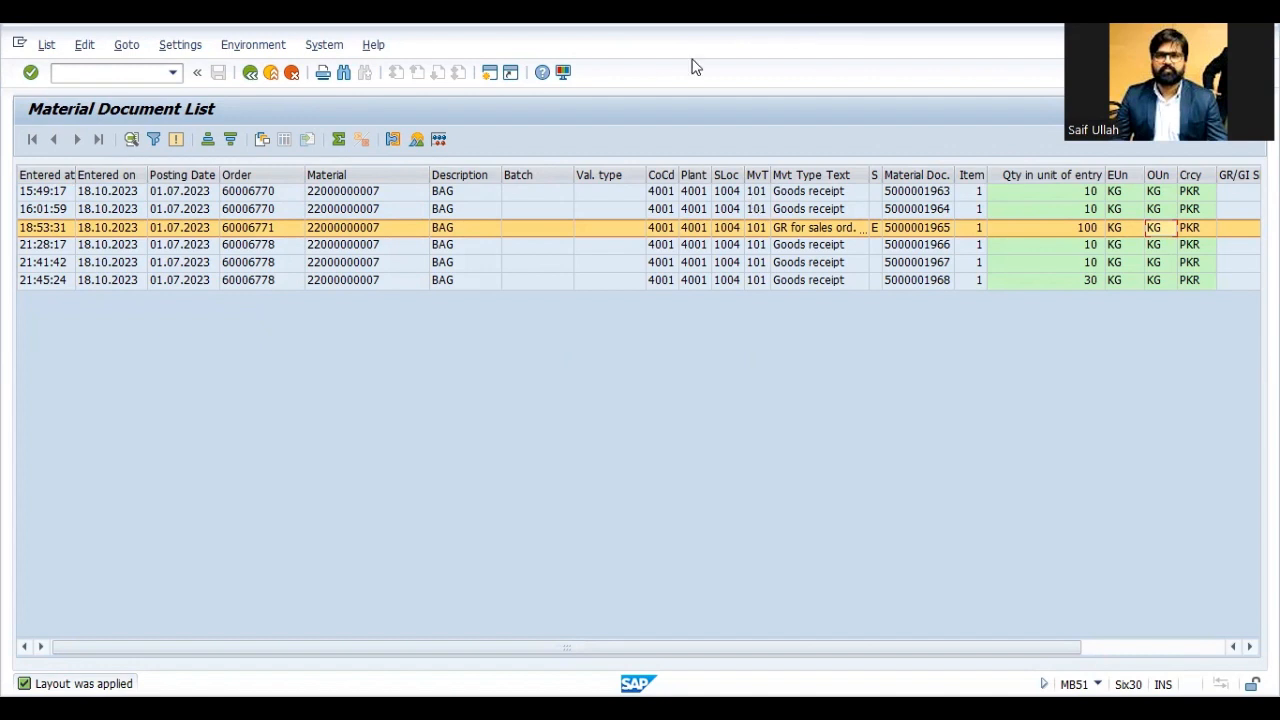
click(270, 74)
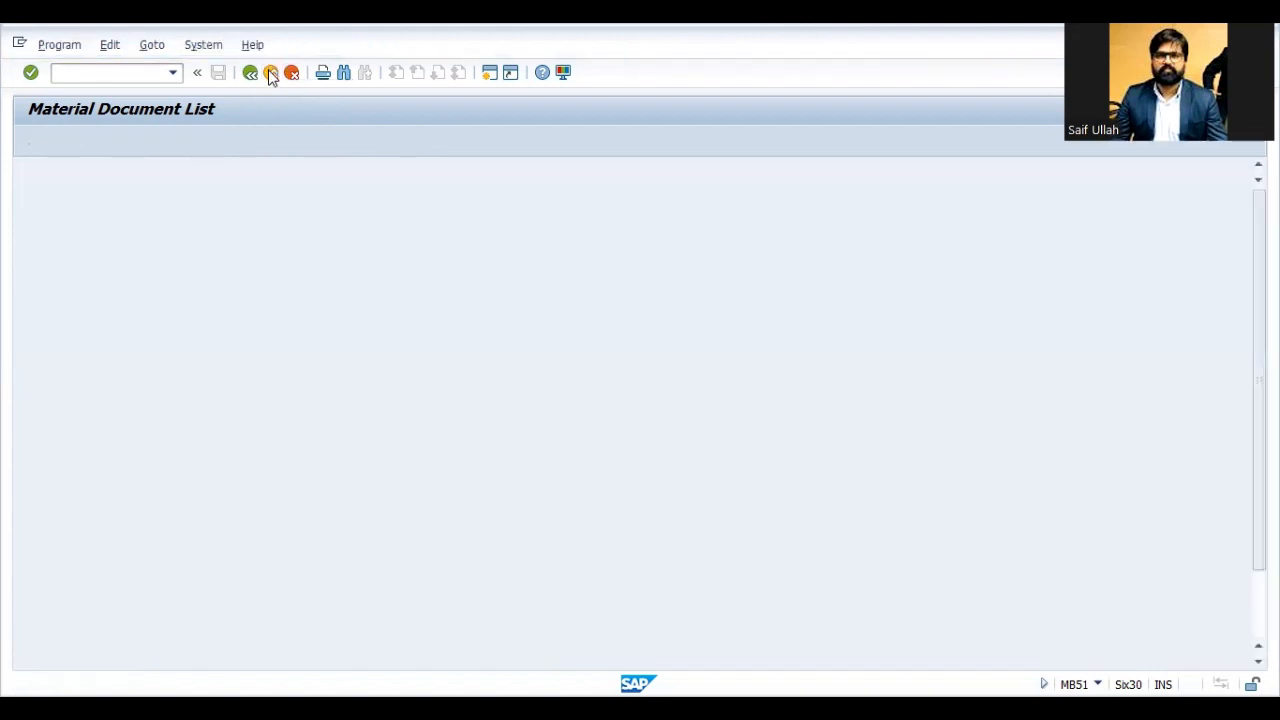
click(270, 74)
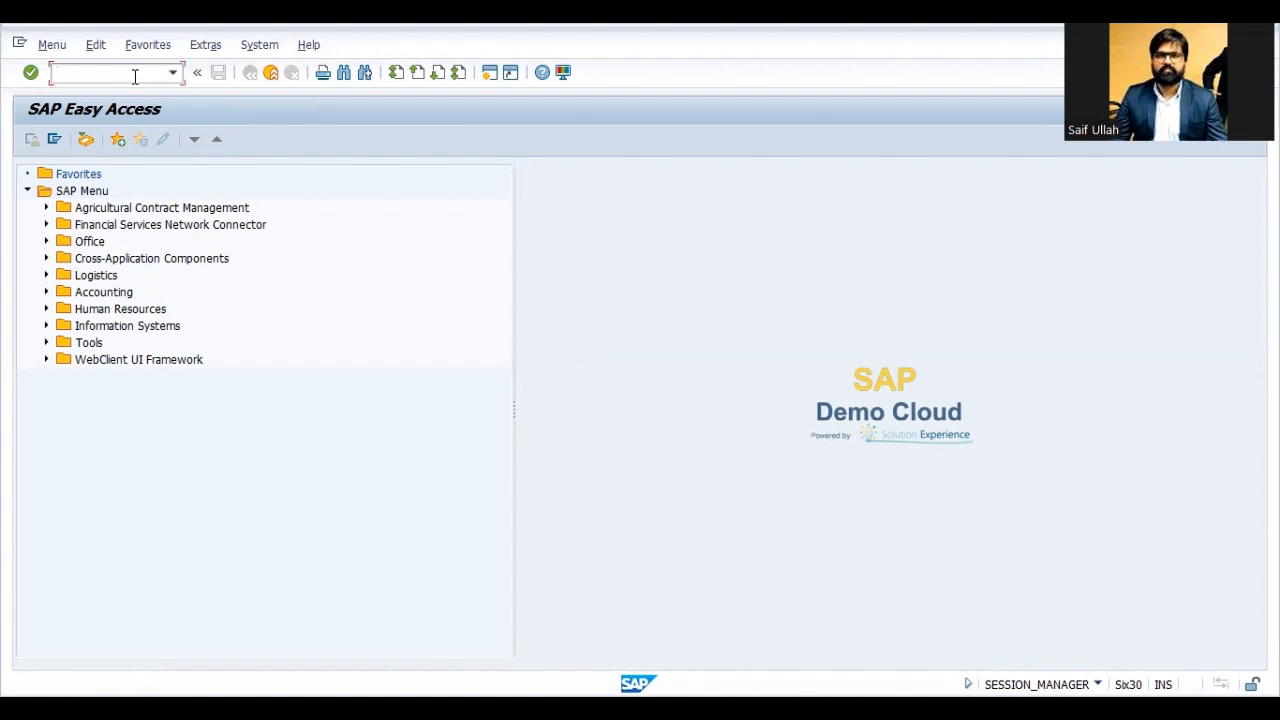
Open transaction LSMW, suppress its welcome message for future starts, and exit without choosing a project
text(lsmw)
key(Return)
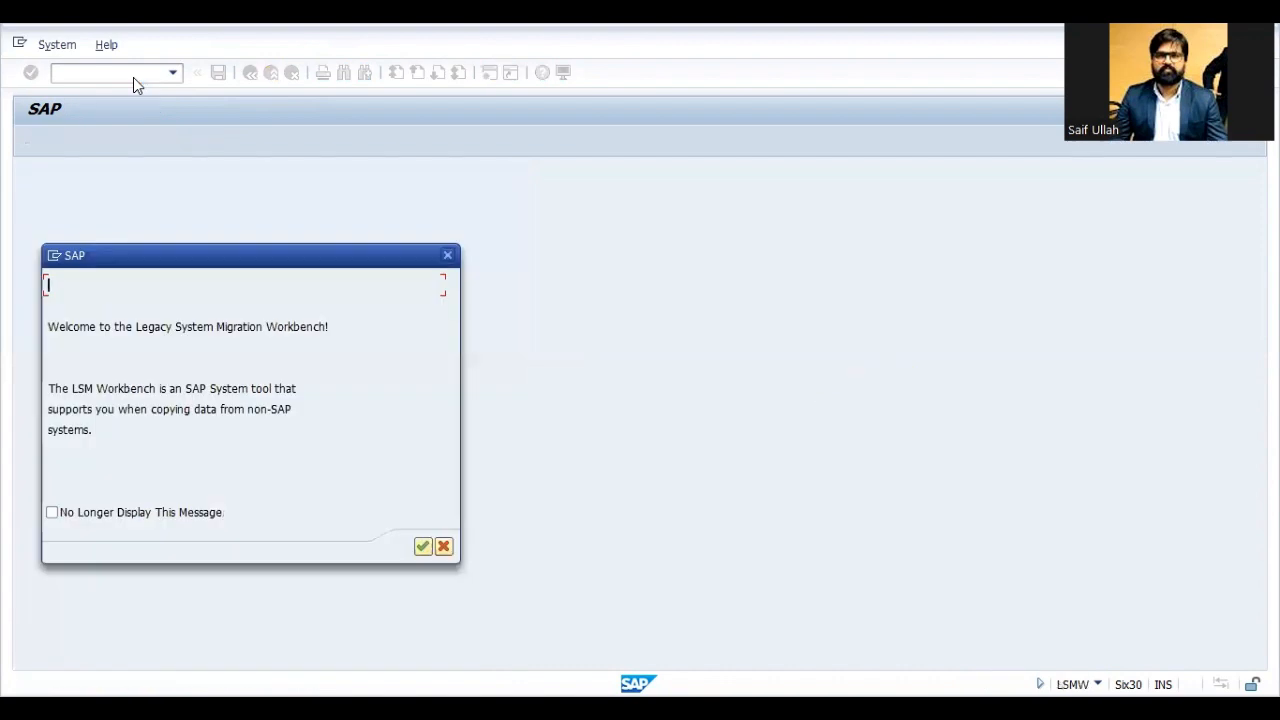
click(61, 514)
key(Return)
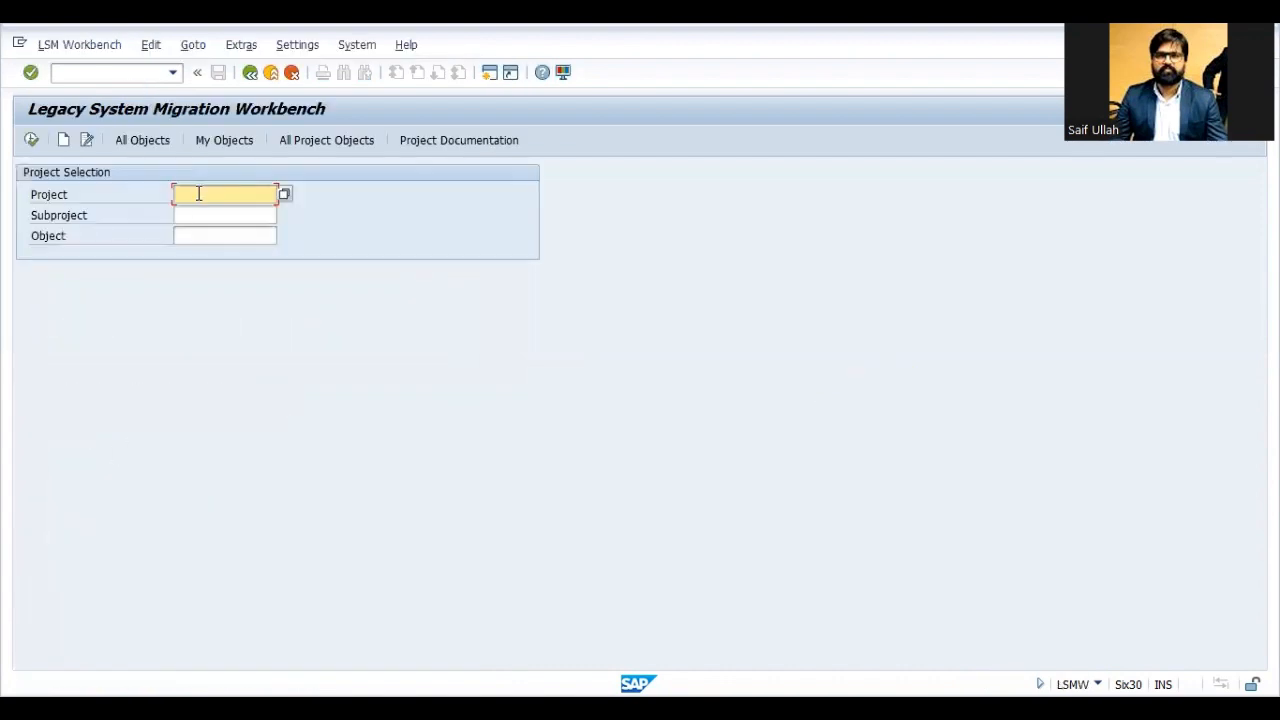
click(204, 240)
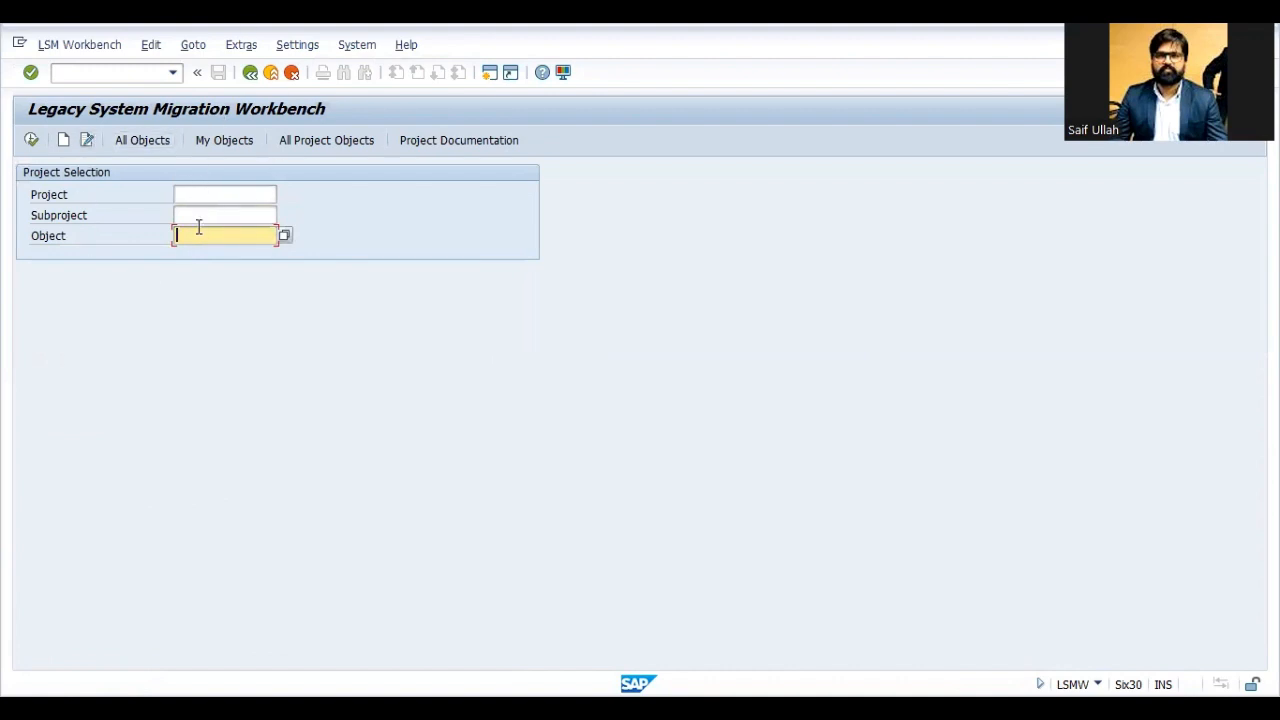
click(272, 79)
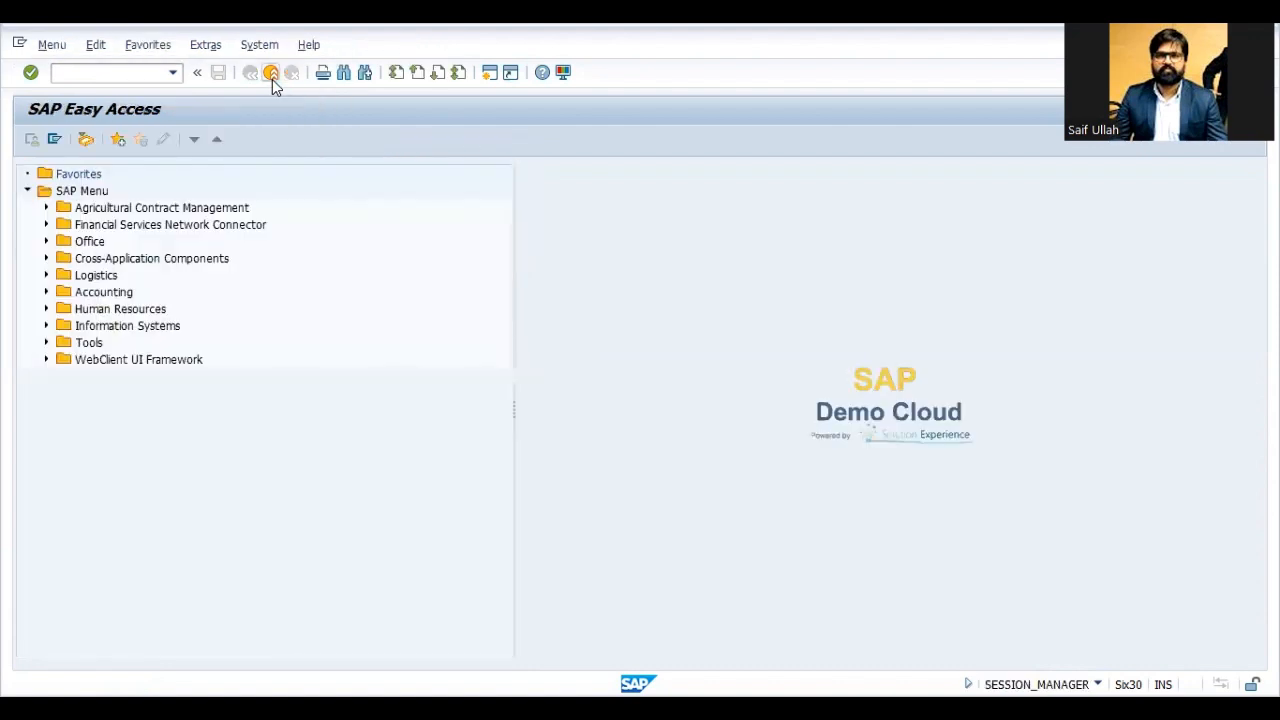